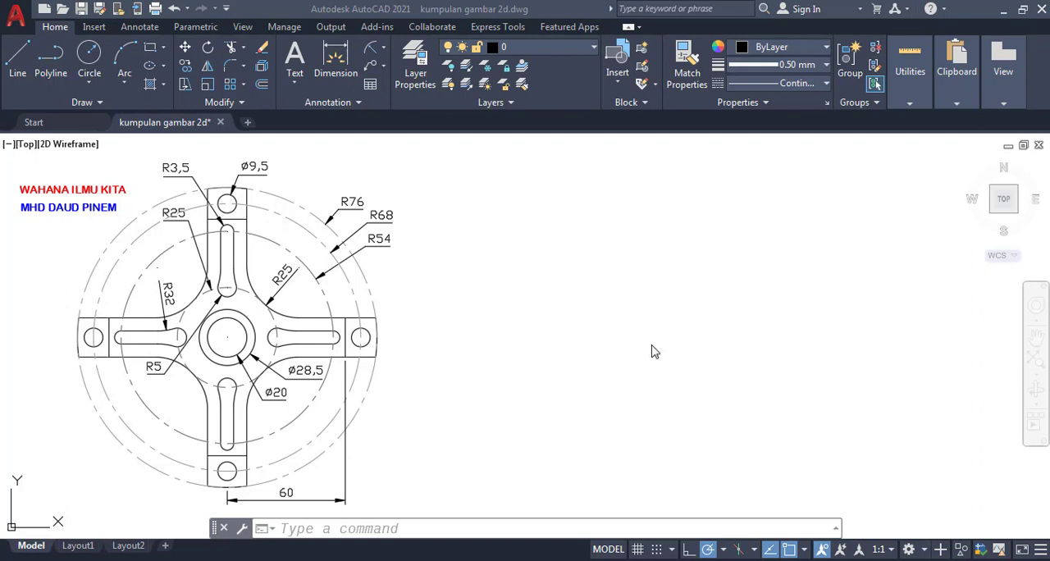
- Draw a circle with a radius of 76 in the empty area beside the reference drawing
left_click(475, 527)
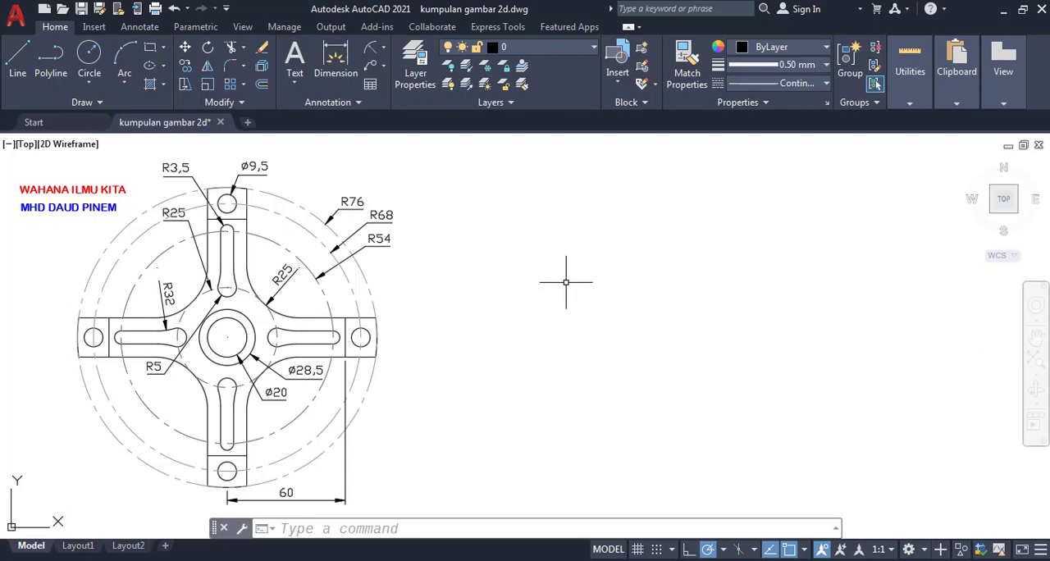
left_click(383, 529)
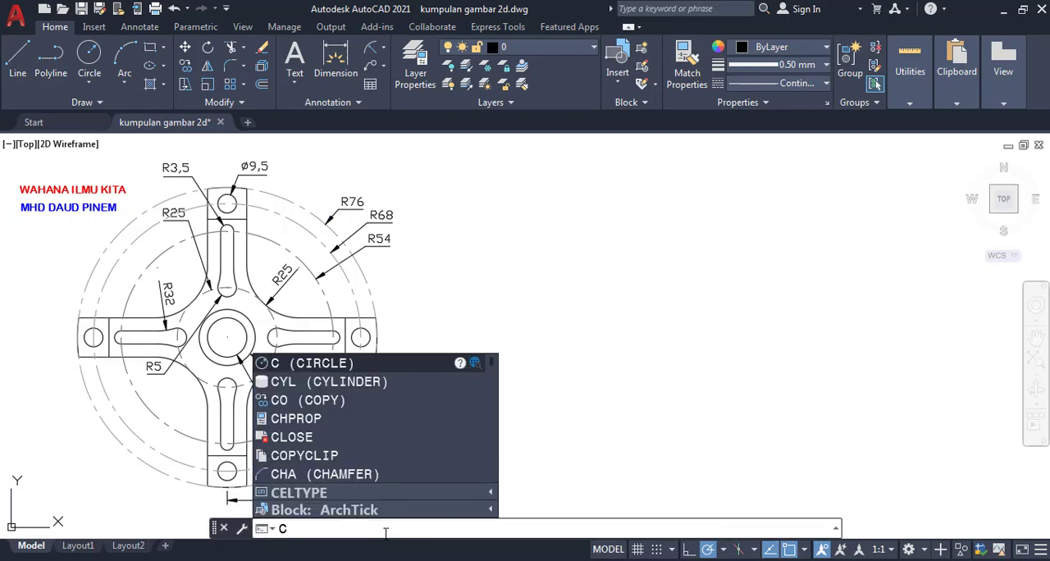
type("Circ")
key("Return")
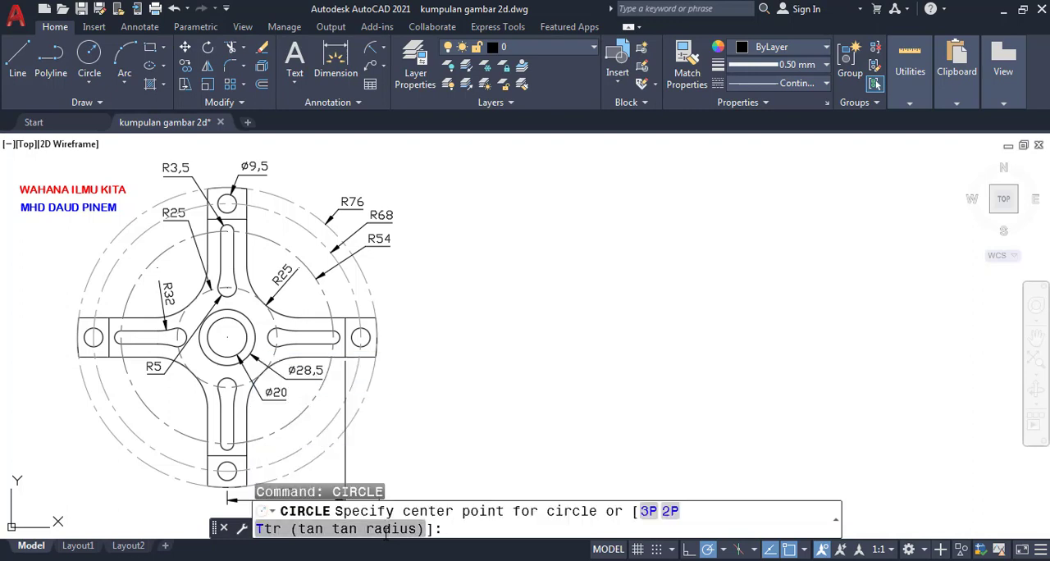
left_click(680, 340)
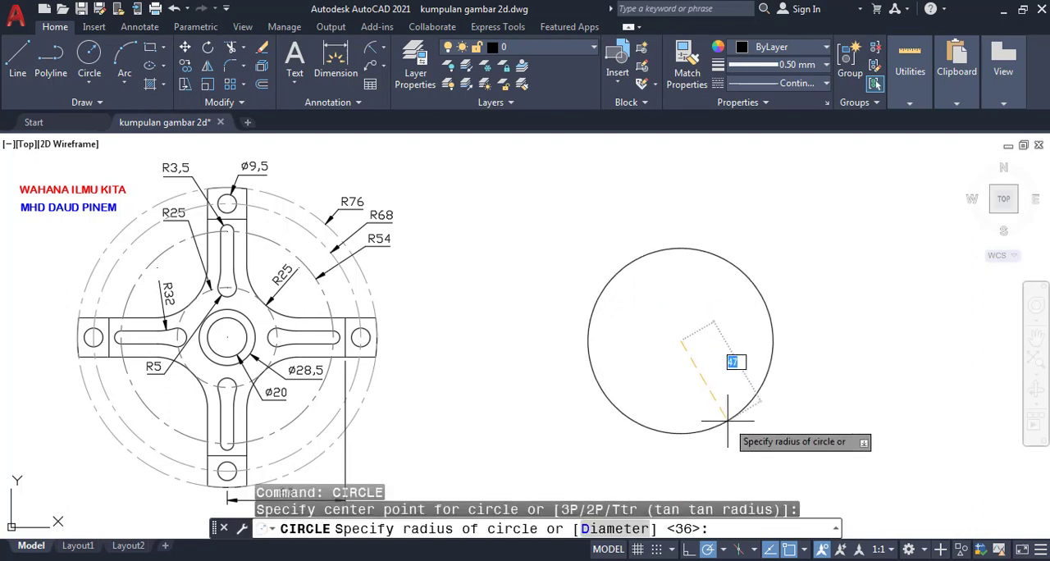
type("76")
key("Return")
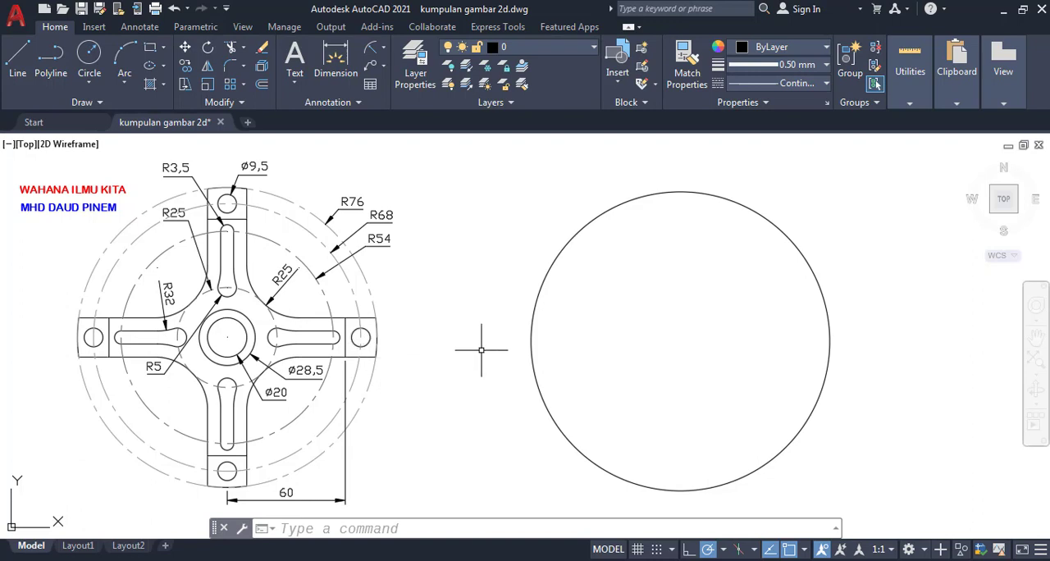
- Draw a circle with a diameter of 9.5 concentric with the large circle, using the center object snap
type("ir")
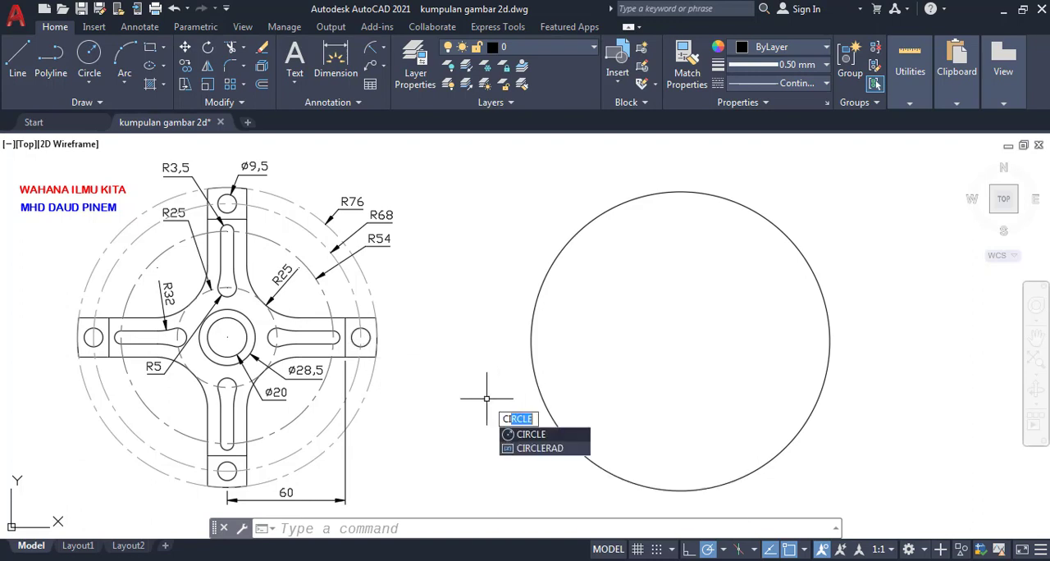
type("c")
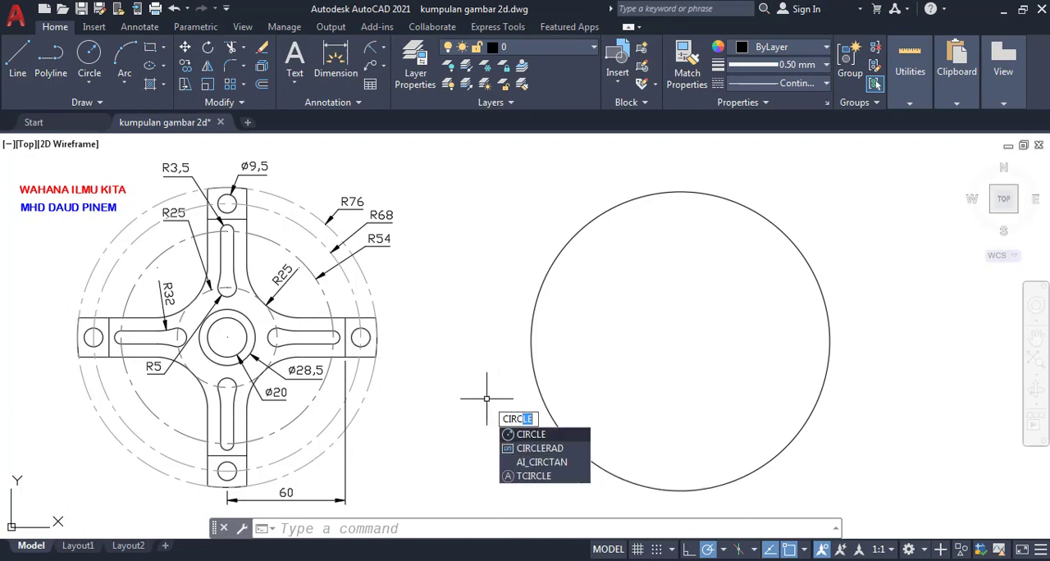
type("le")
key("Return")
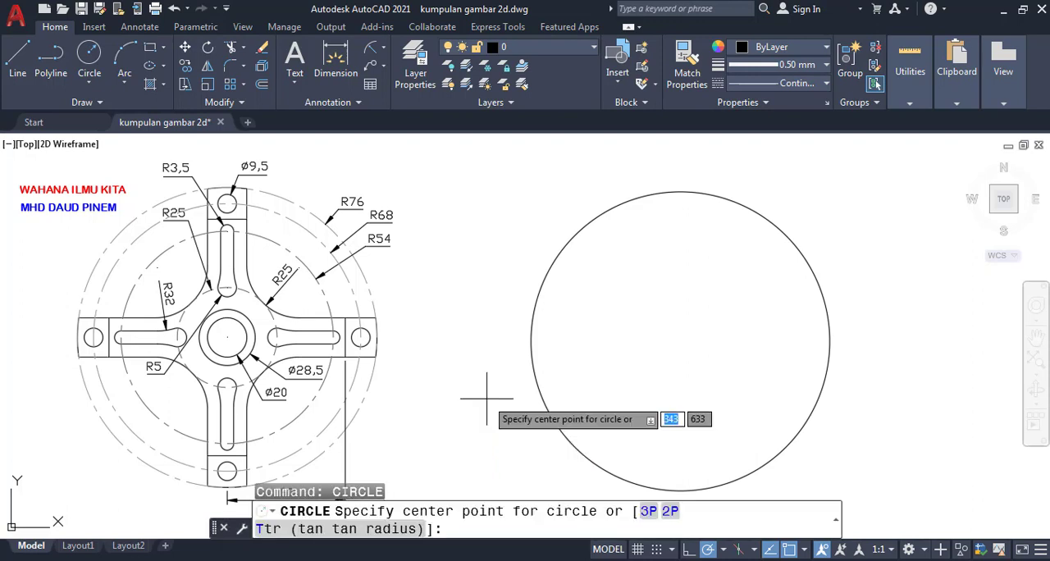
type("CEN")
key("Return")
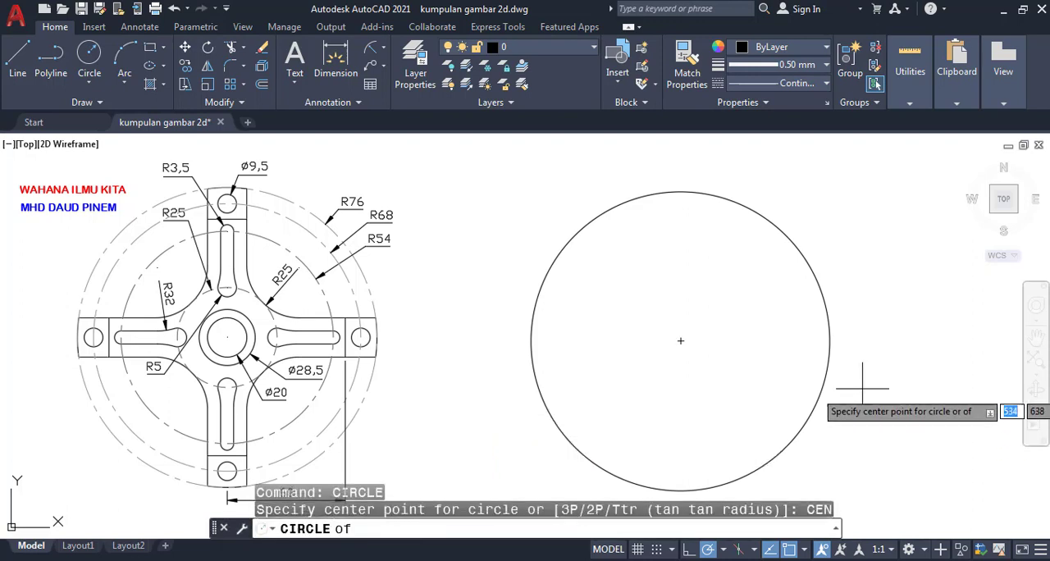
left_click(823, 389)
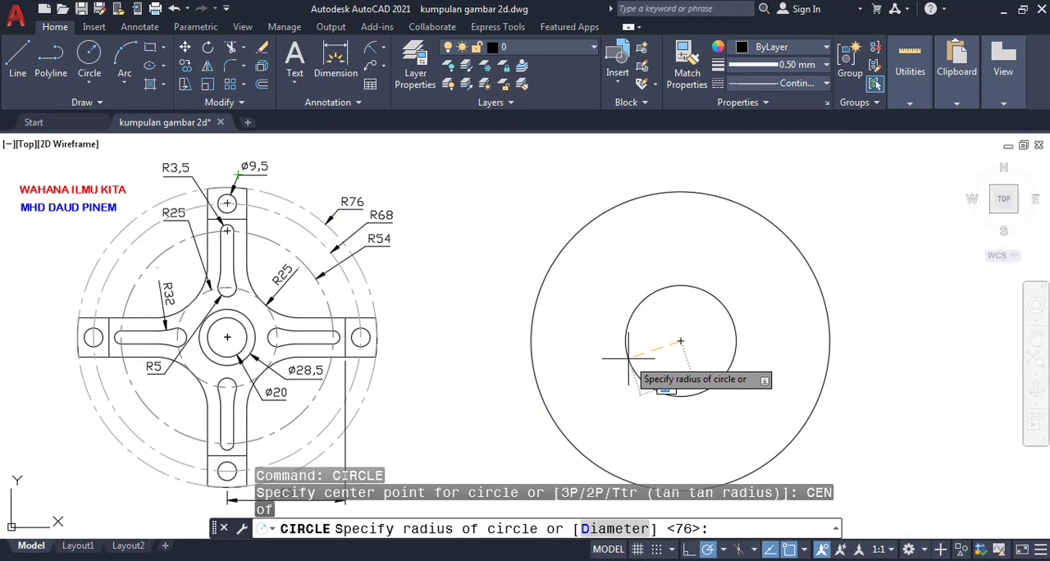
type("D")
key("Return")
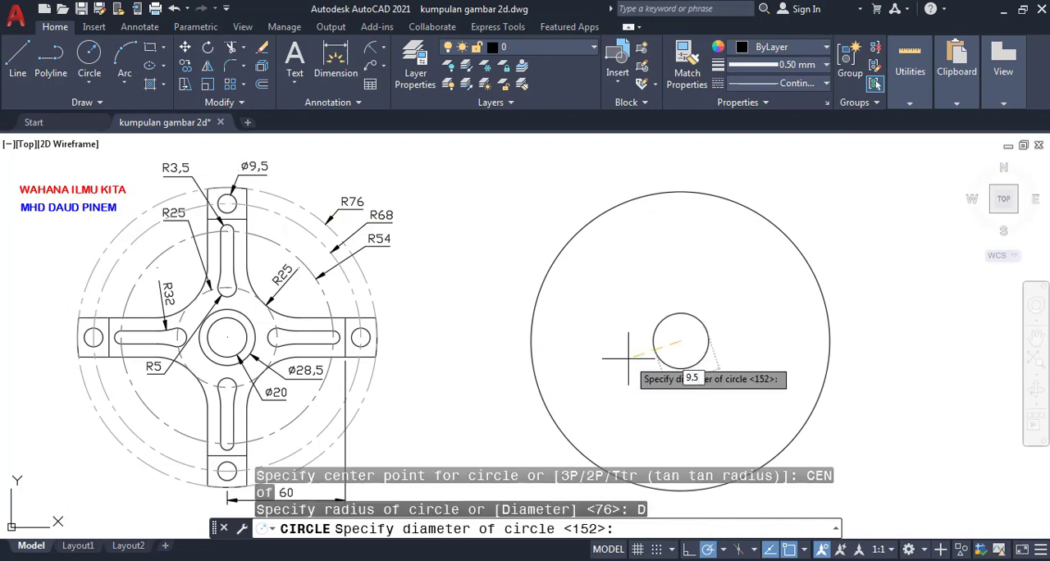
key("Return")
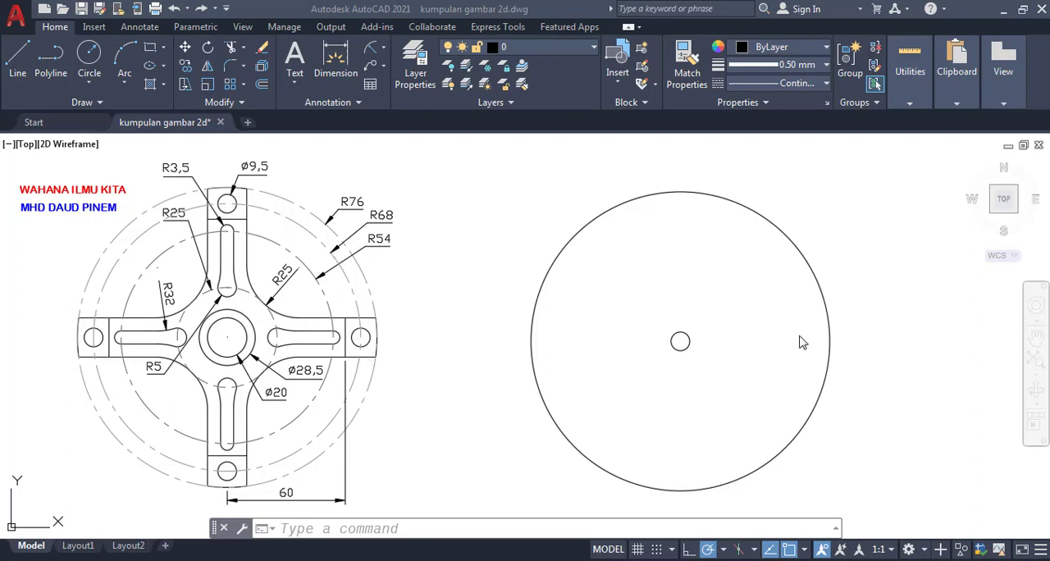
left_click(592, 529)
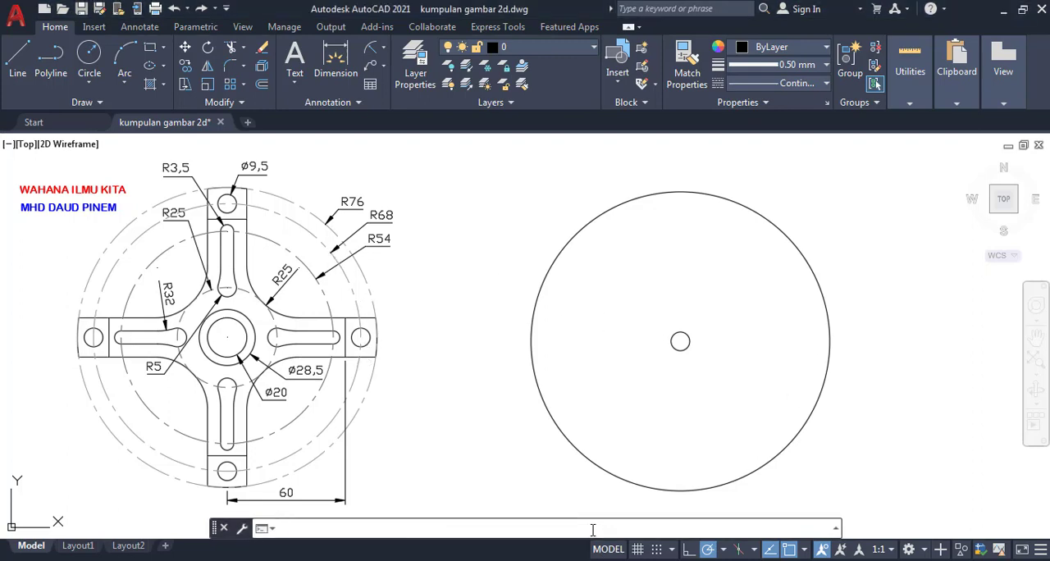
type("MOVE")
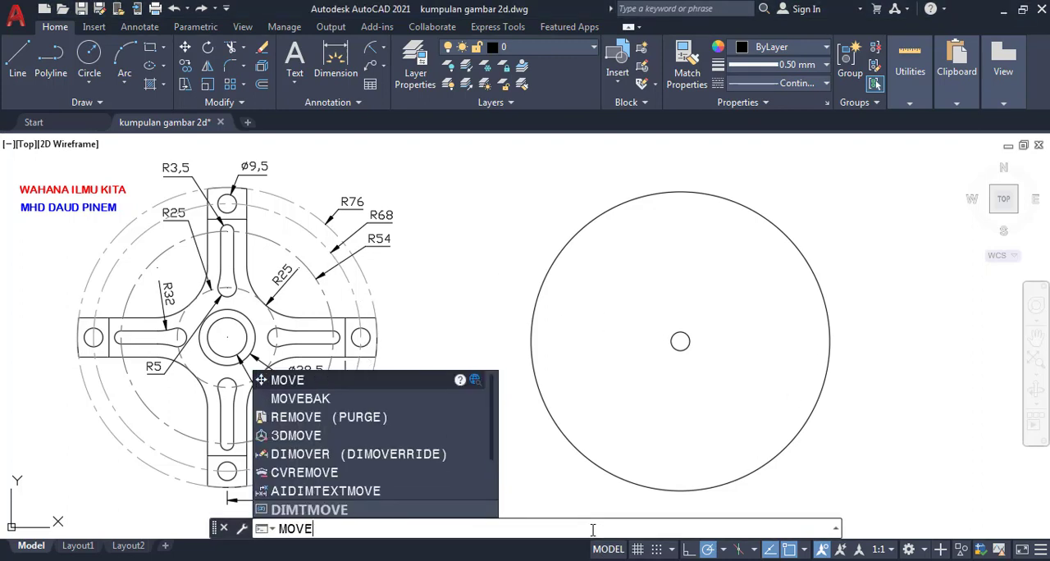
key("Return")
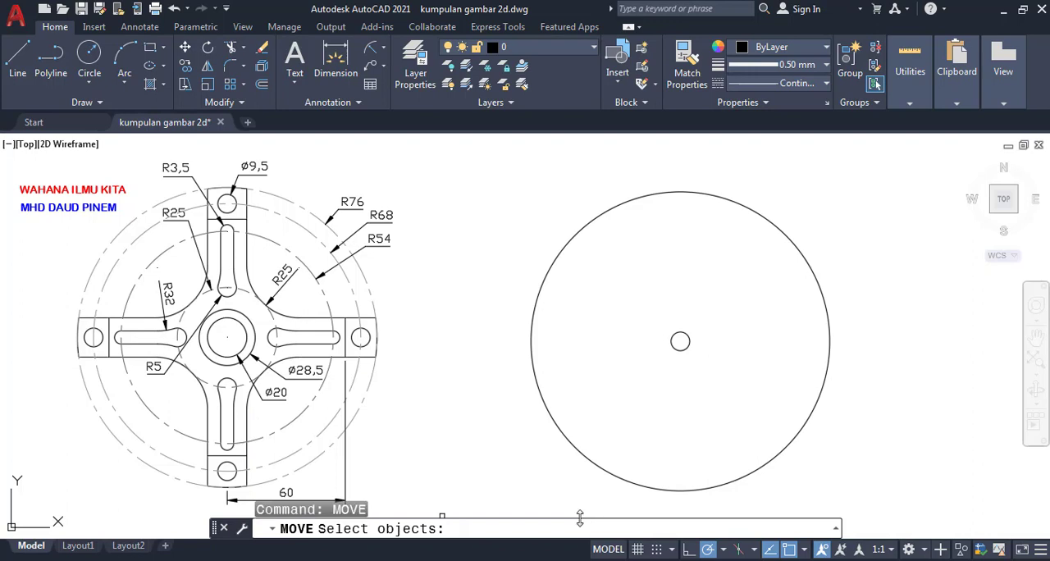
left_click(671, 348)
key("Return")
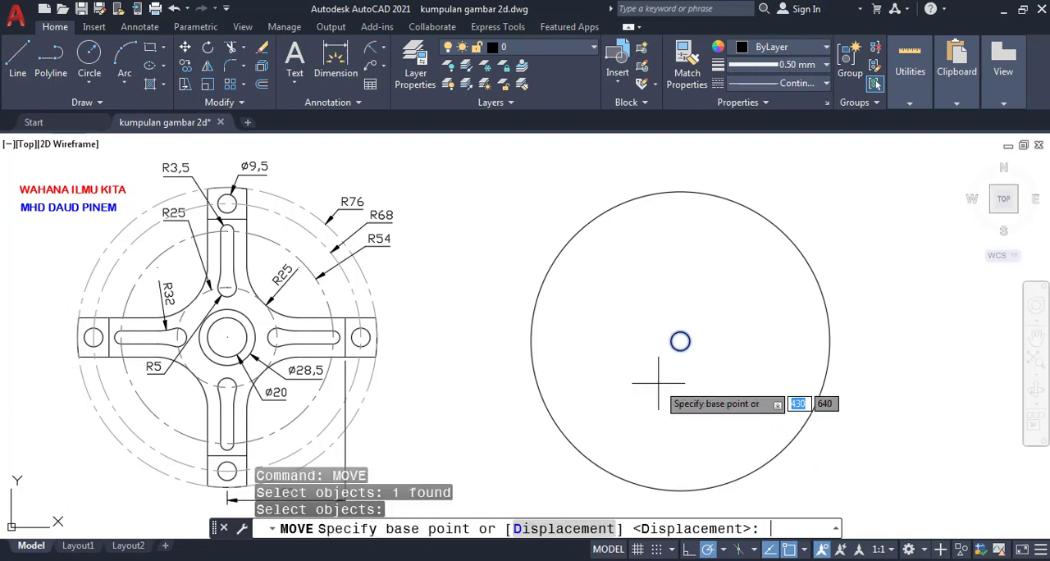
type("0")
key("Tab")
type("0")
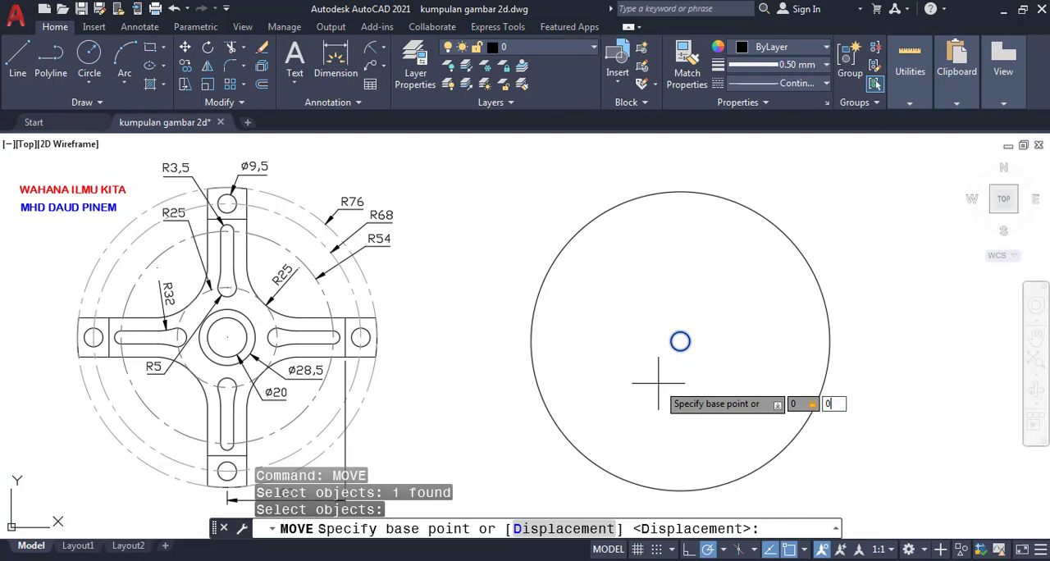
key("Return")
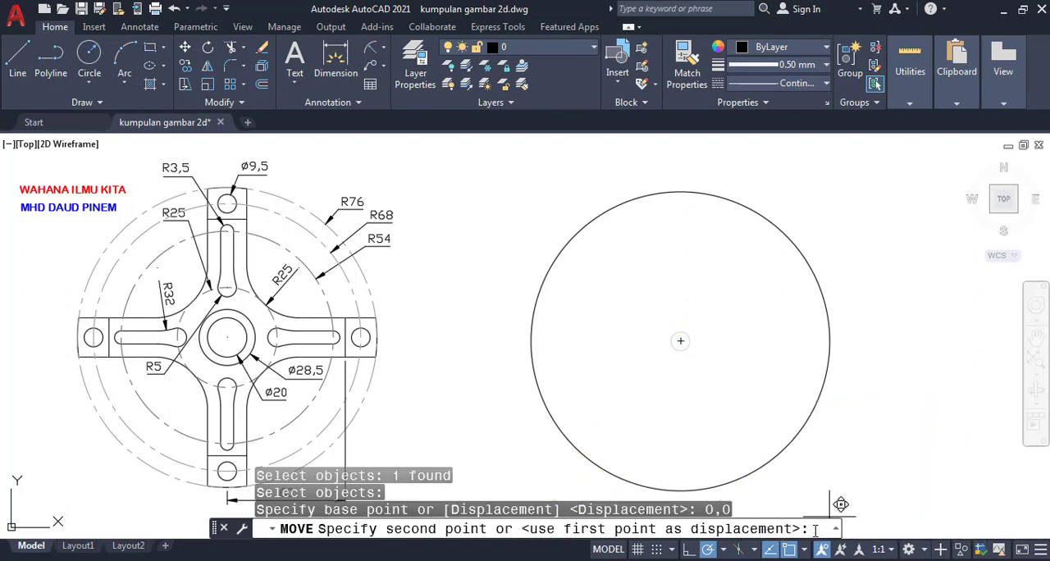
type("@")
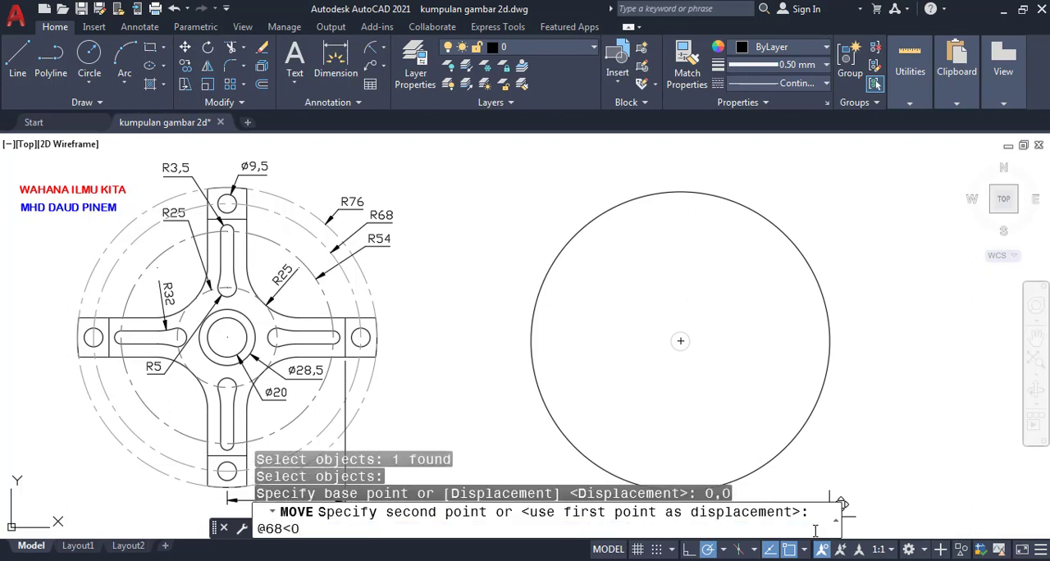
type("68<0")
key("Return")
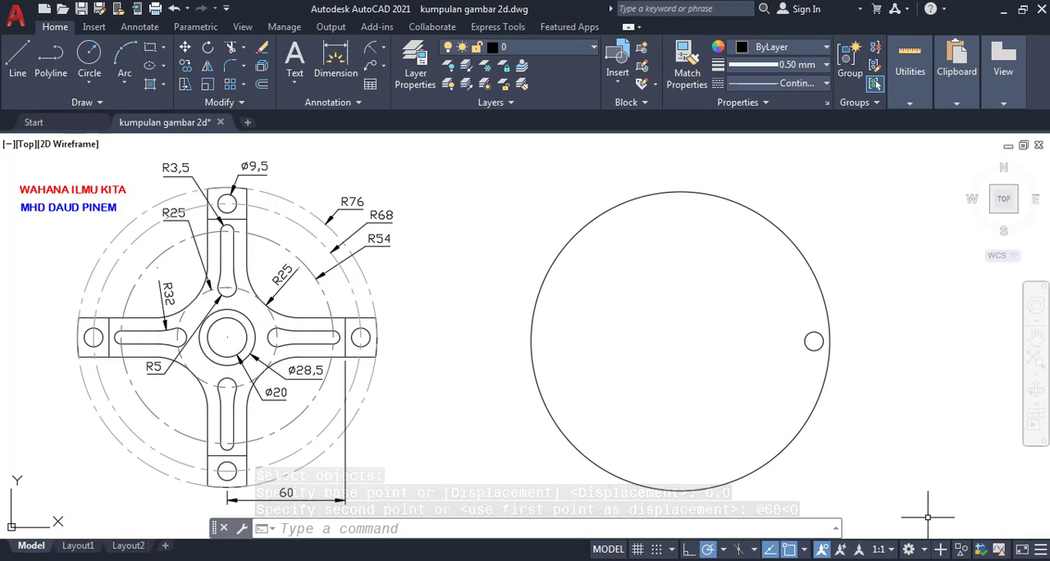
left_click(599, 533)
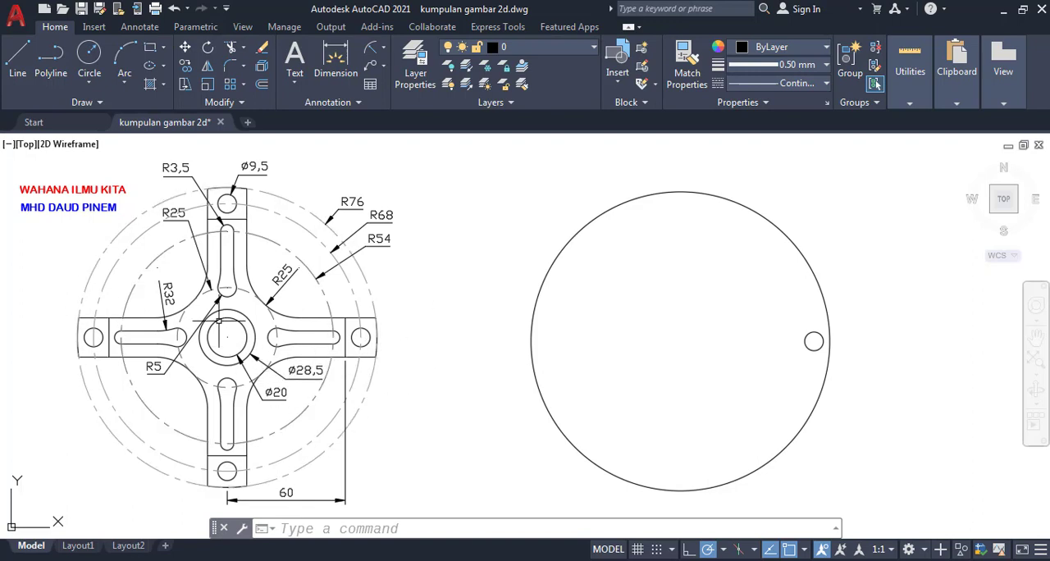
left_click(383, 51)
left_click(400, 77)
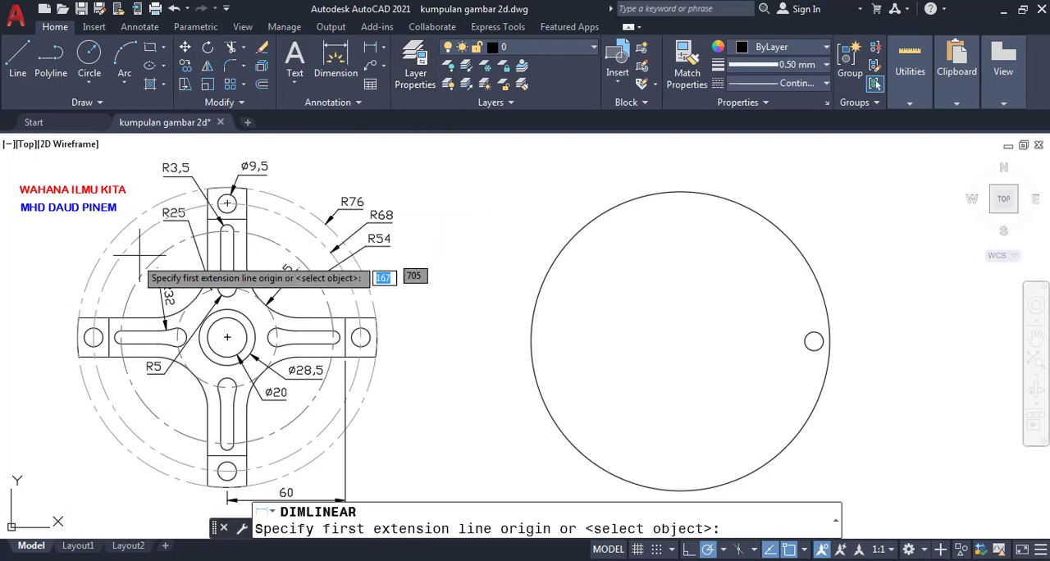
left_click(79, 318)
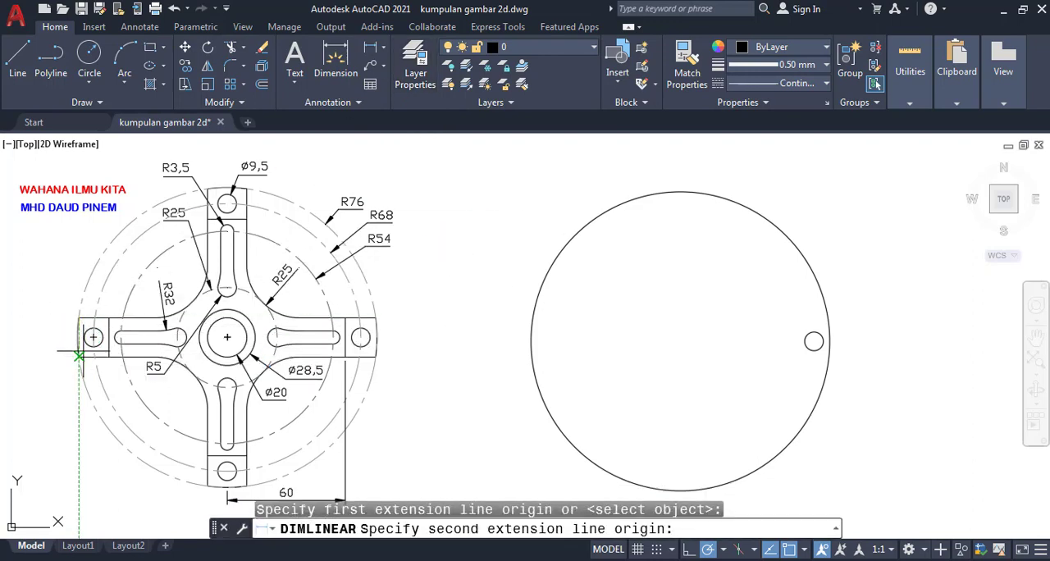
left_click(78, 356)
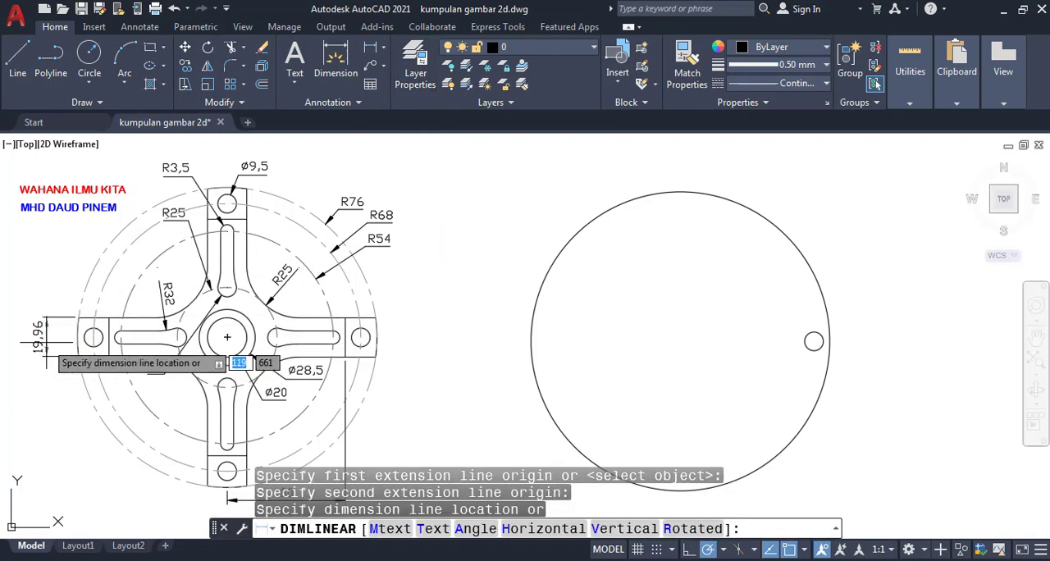
key("Escape")
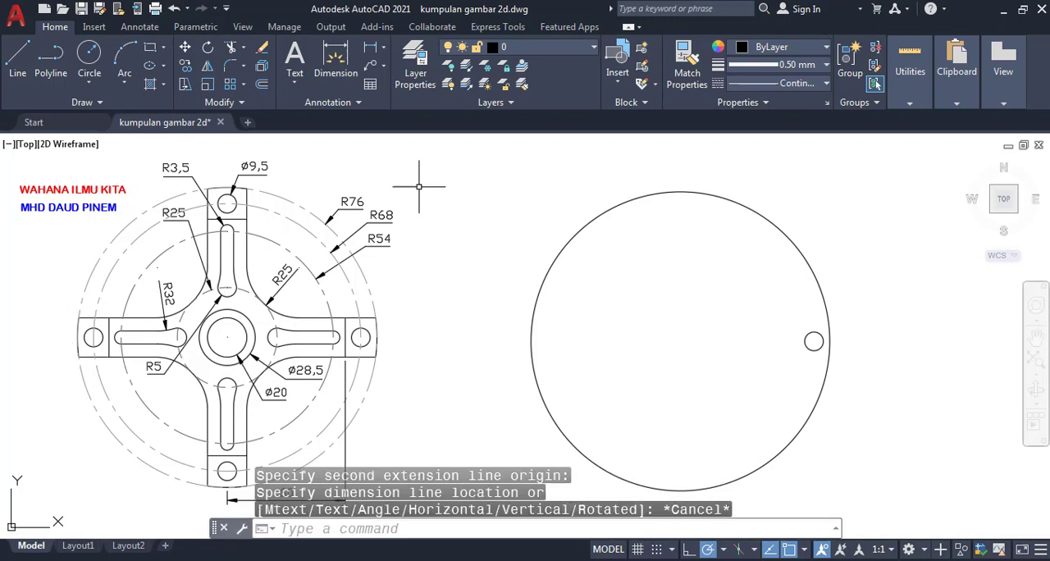
- Place a vertical linear dimension across the reference drawing's left arm between the inner crossline's intersections, and erase that dimension
left_click(370, 47)
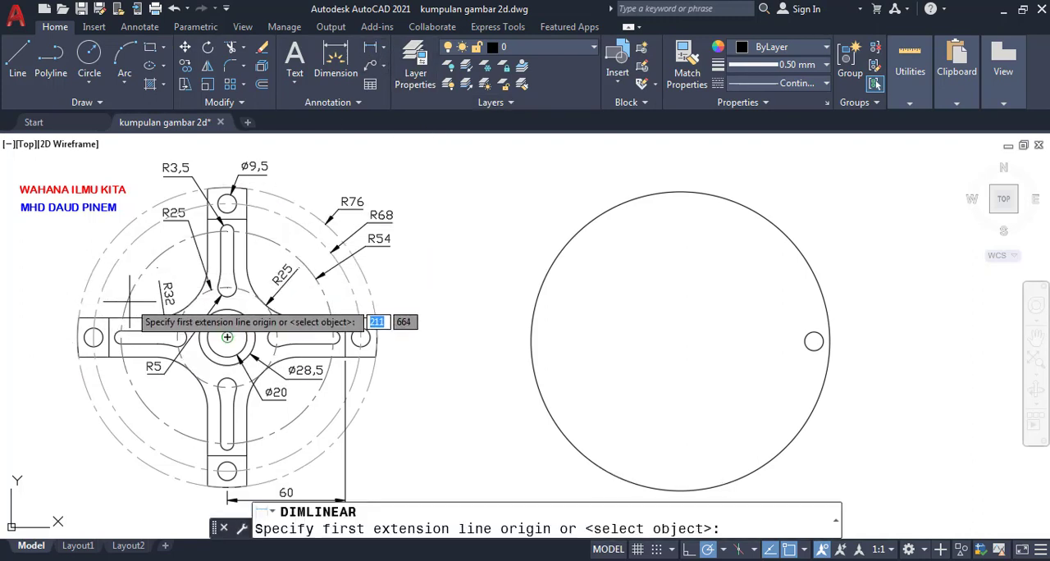
type("INT")
key("Return")
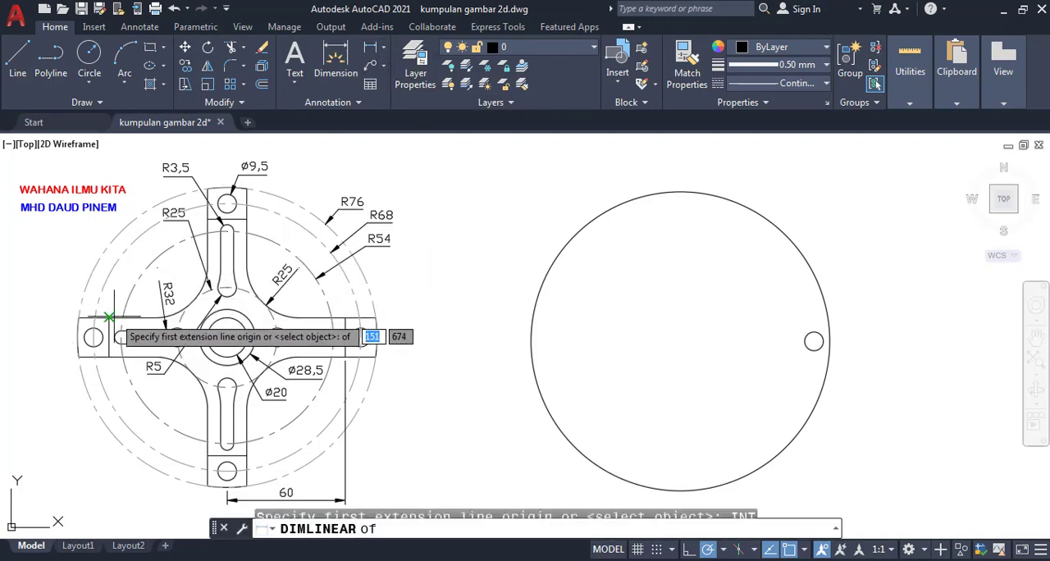
left_click(109, 318)
type("INT")
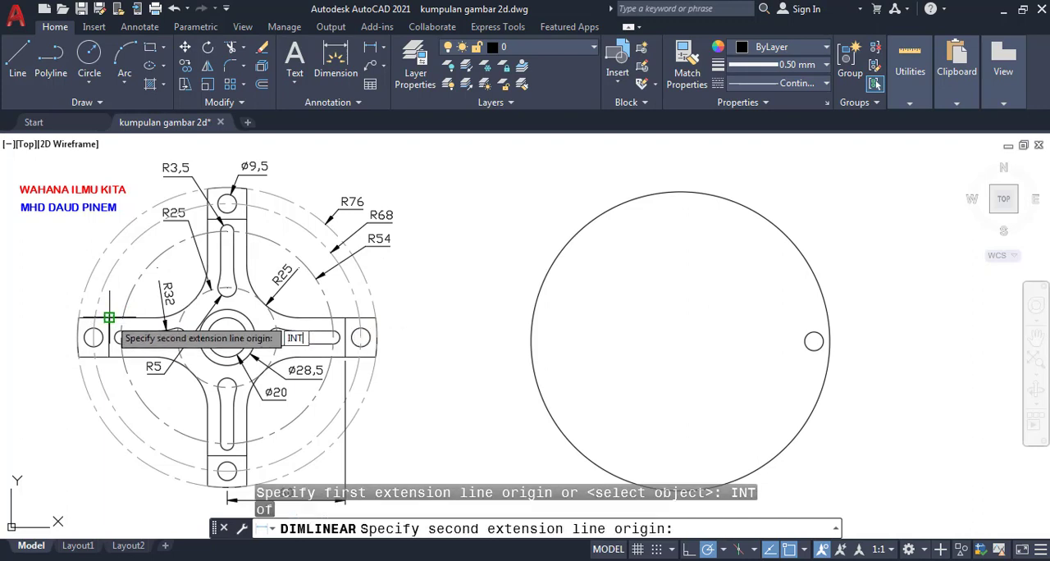
key("Return")
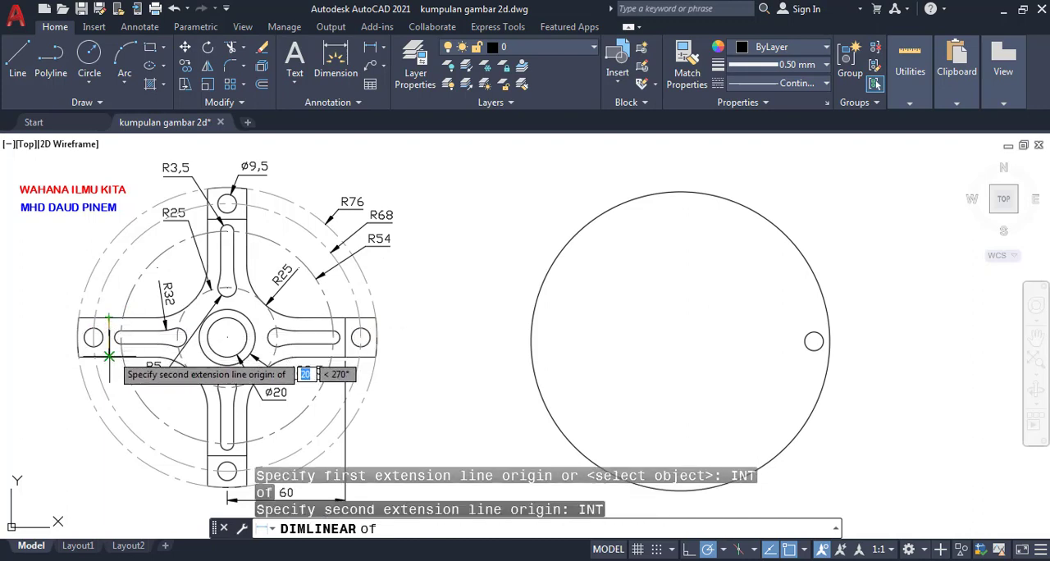
left_click(111, 343)
left_click(60, 359)
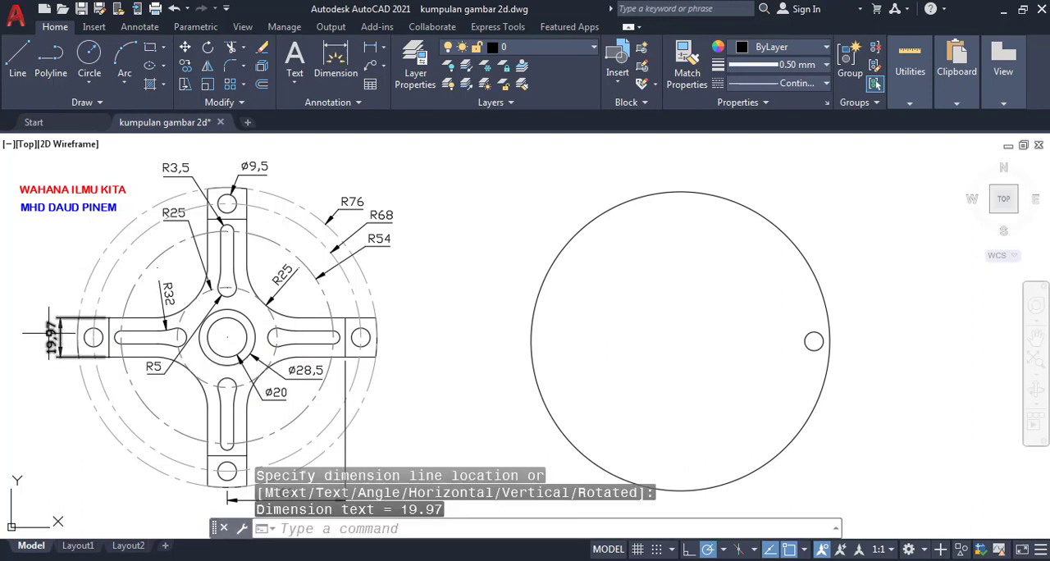
left_click(52, 336)
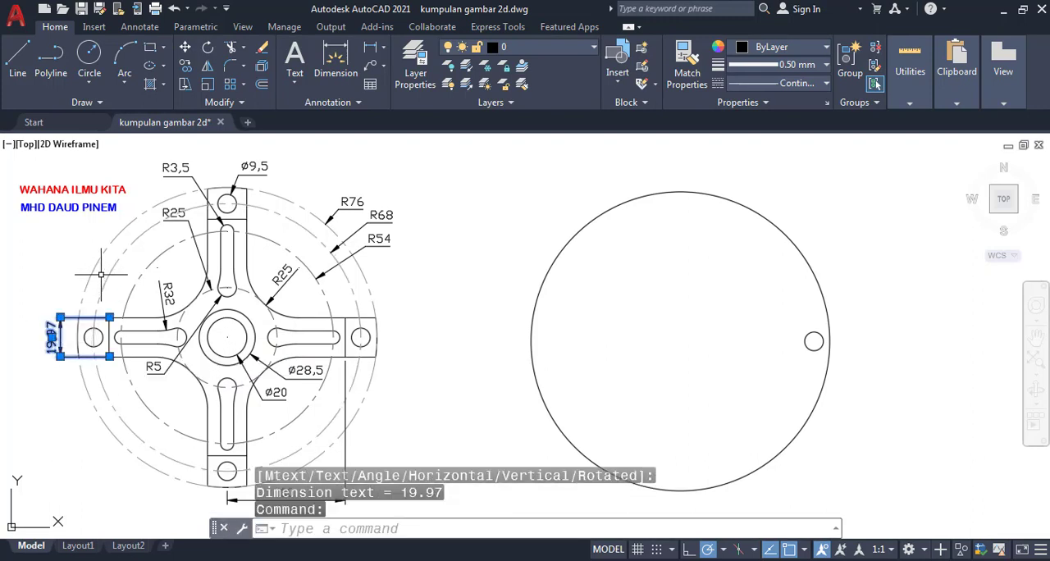
key("Delete")
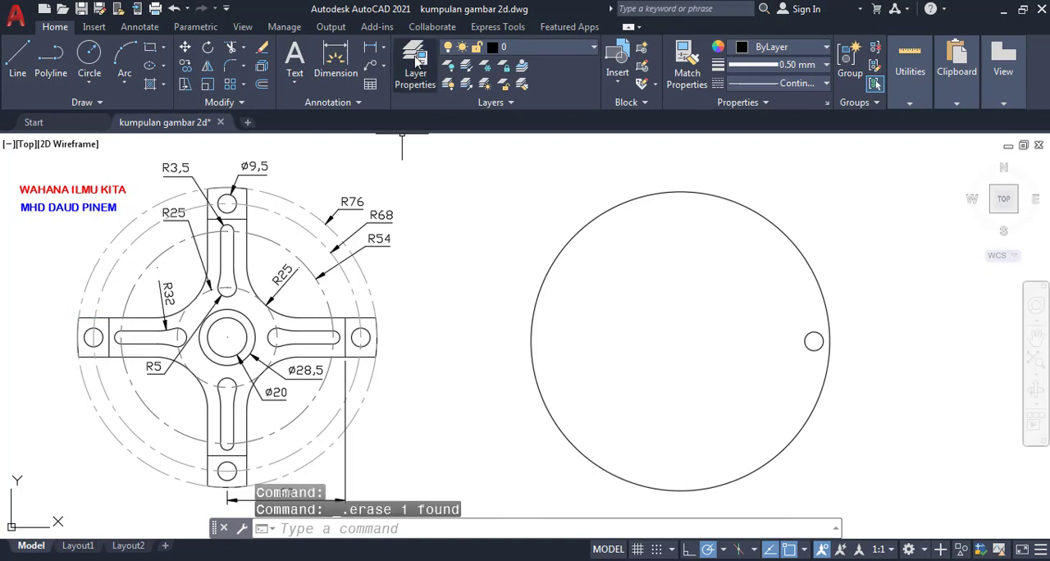
- Add a vertical linear dimension for the left arm's width at its outer end in the reference drawing, overriding its text with 20
left_click(370, 46)
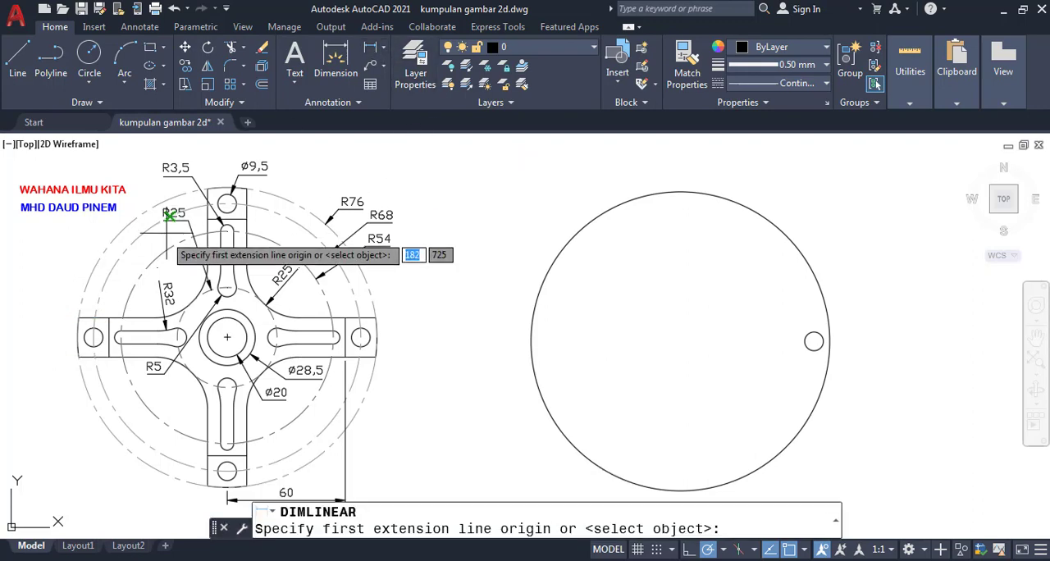
left_click(79, 319)
left_click(79, 355)
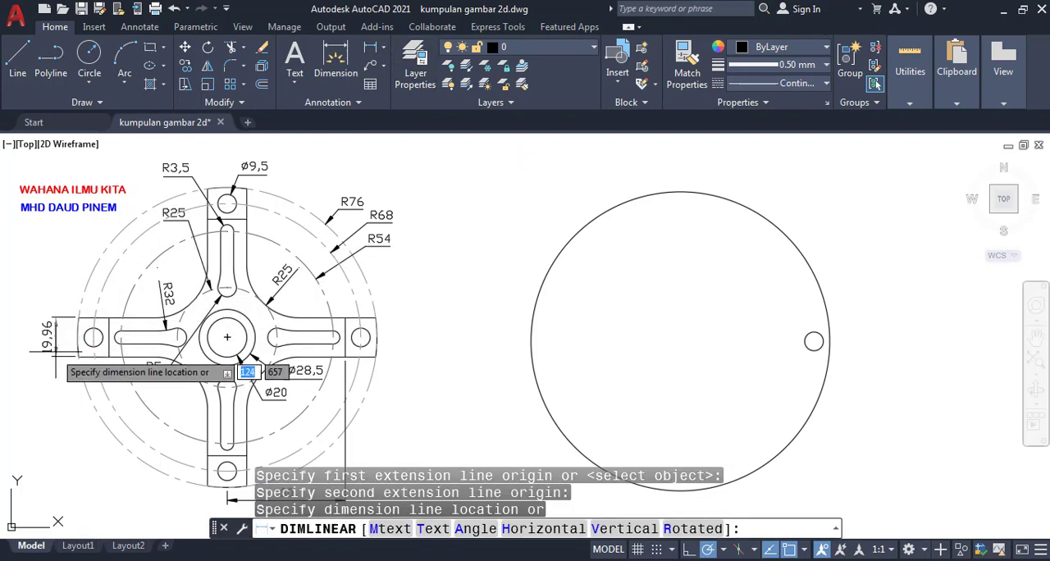
type("T")
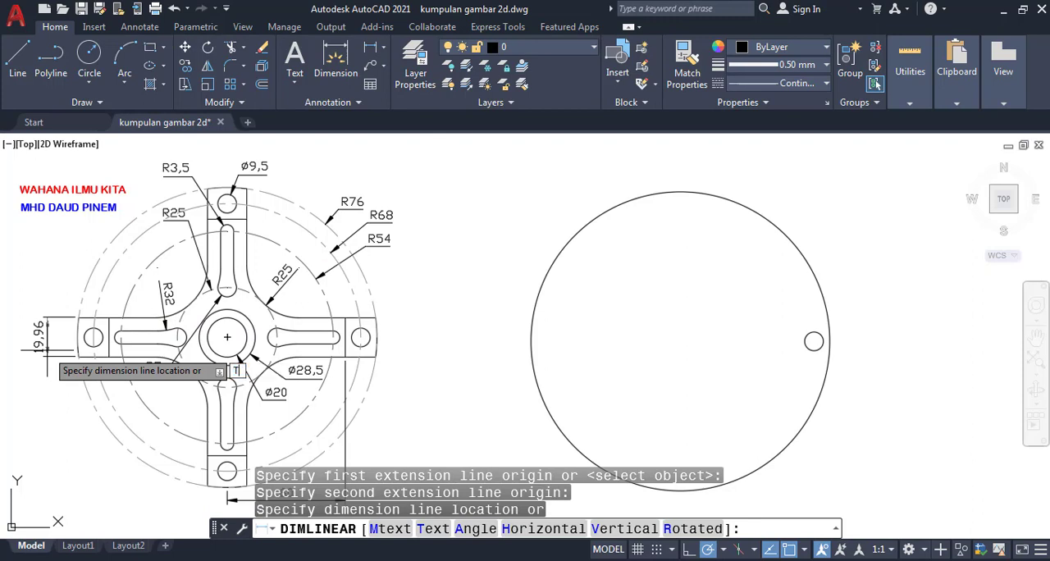
key("Return")
type("20")
key("Return")
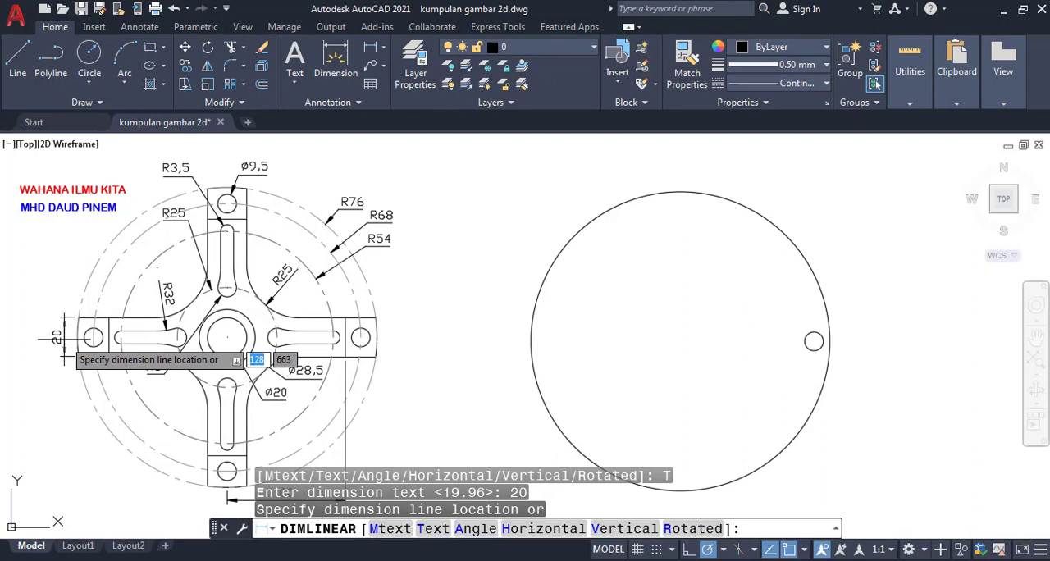
left_click(62, 357)
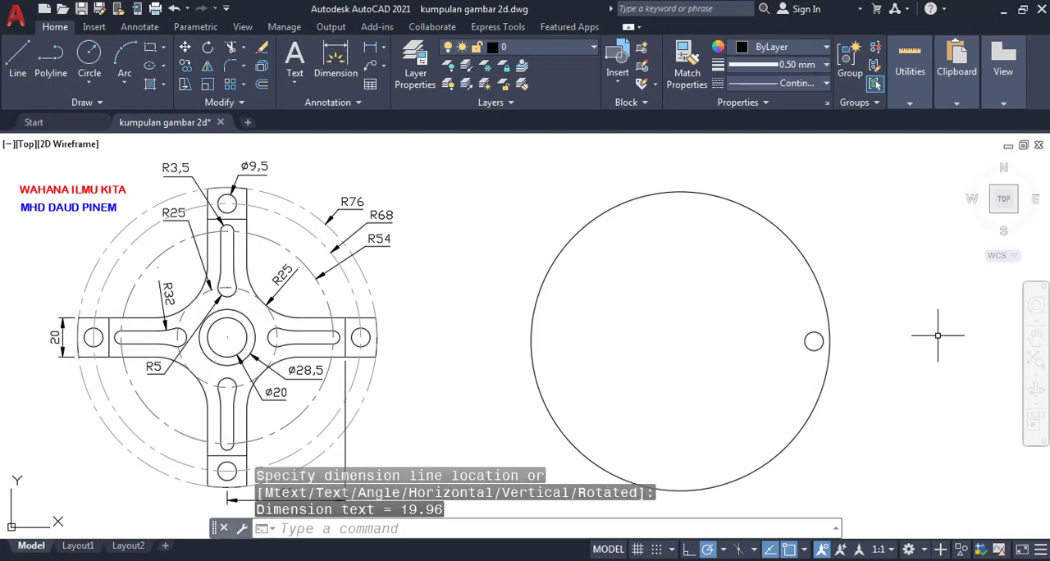
key("Escape")
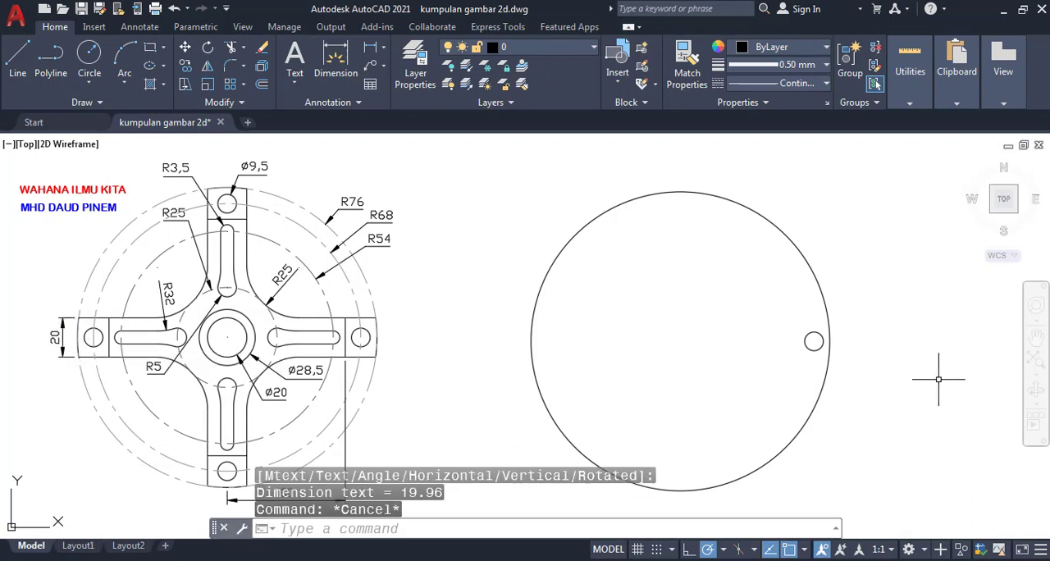
- Draw a horizontal line from the large circle's center to its right quadrant, using center and quadrant object snaps
type("NE")
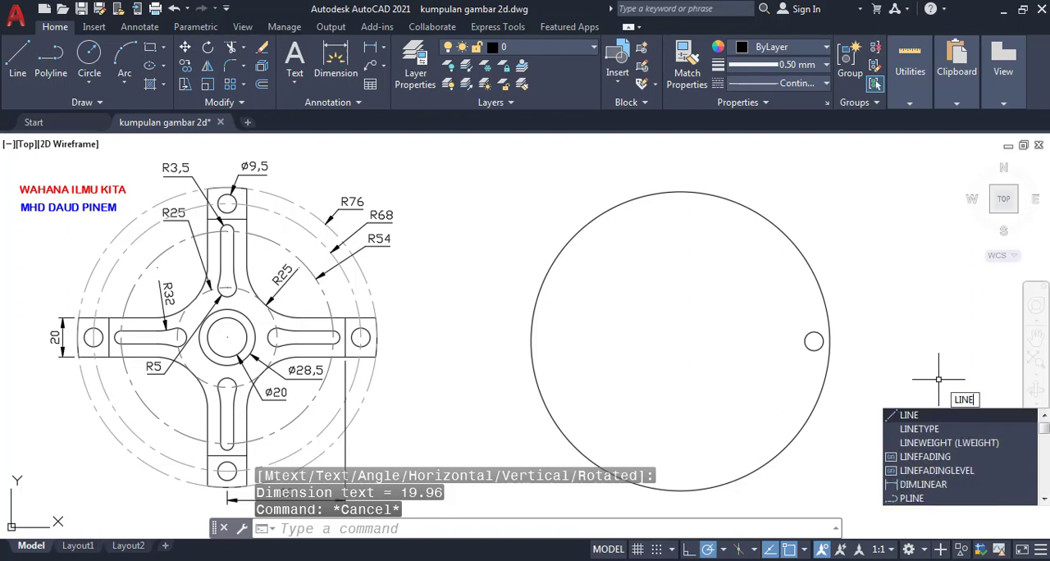
key("Return")
type("CEN")
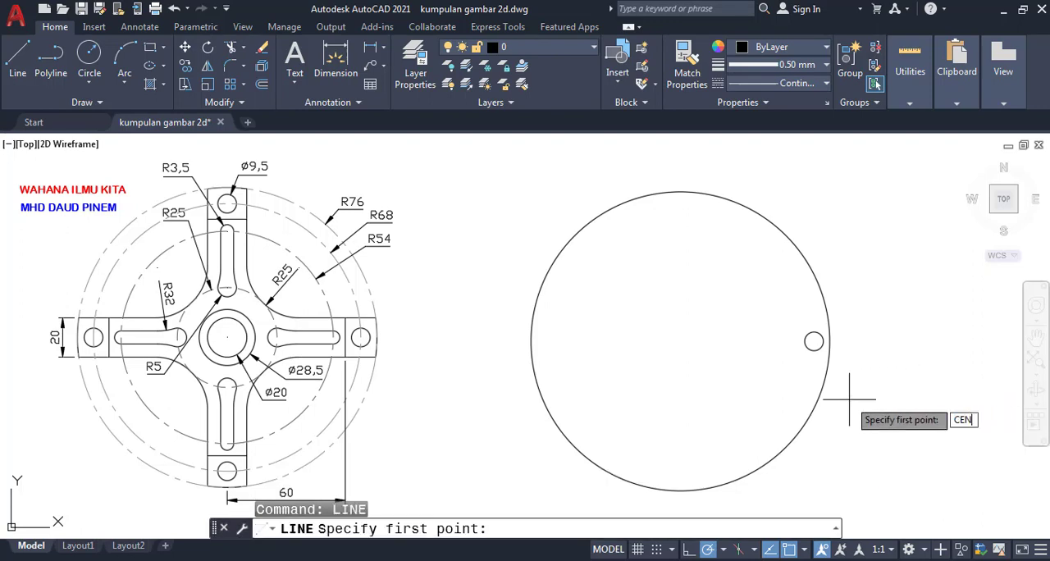
key("Return")
left_click(742, 406)
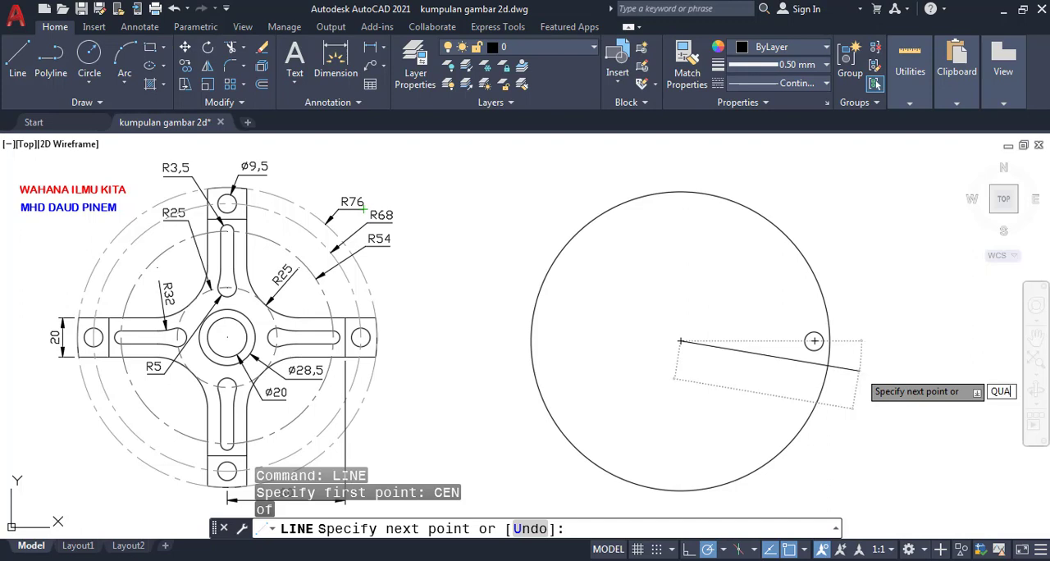
key("Return")
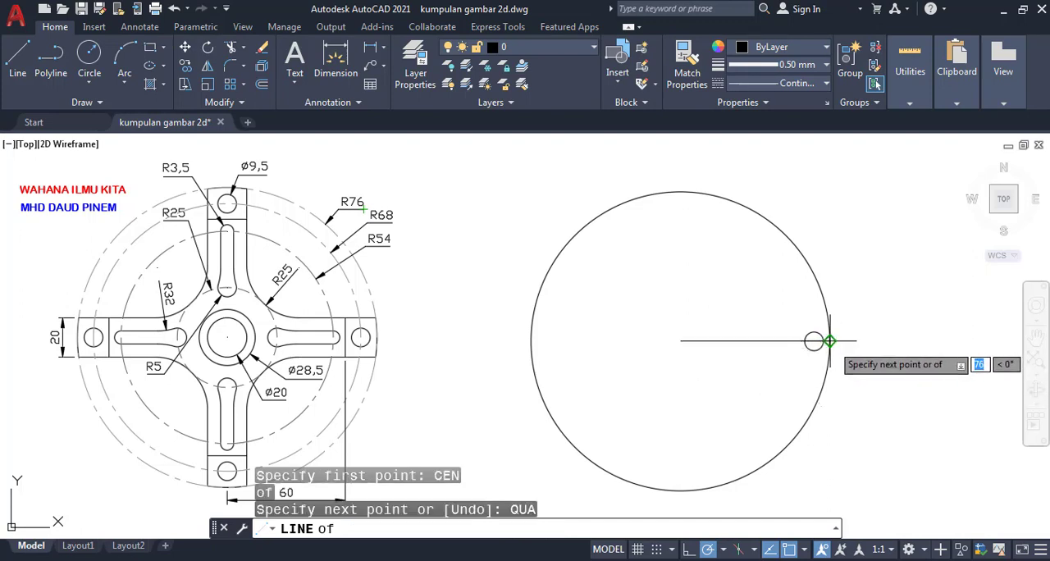
left_click(830, 341)
key("Return")
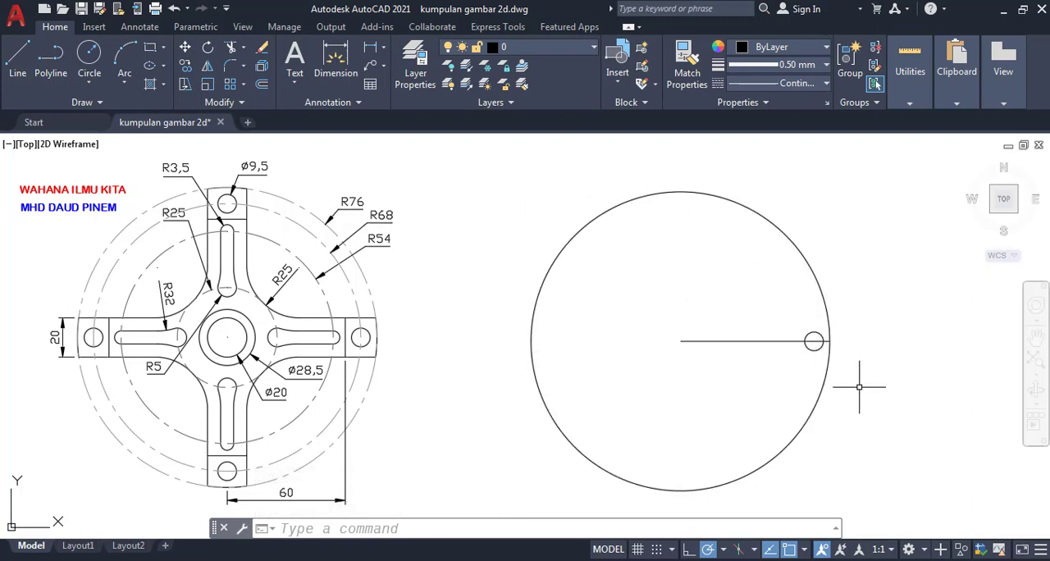
- Offset the horizontal radius line by 10 on both sides, above and below
left_click(575, 527)
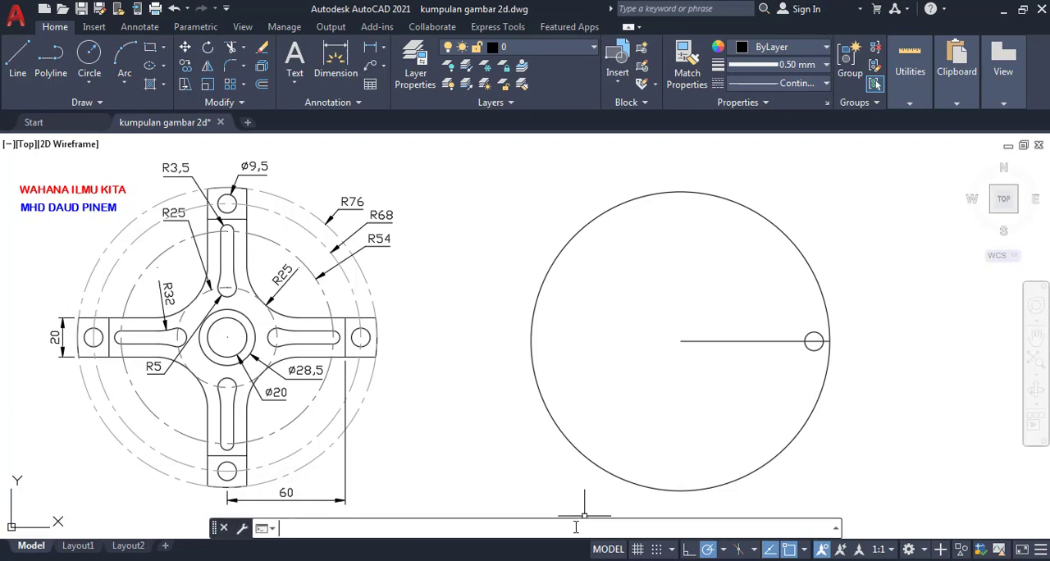
type("OFFS")
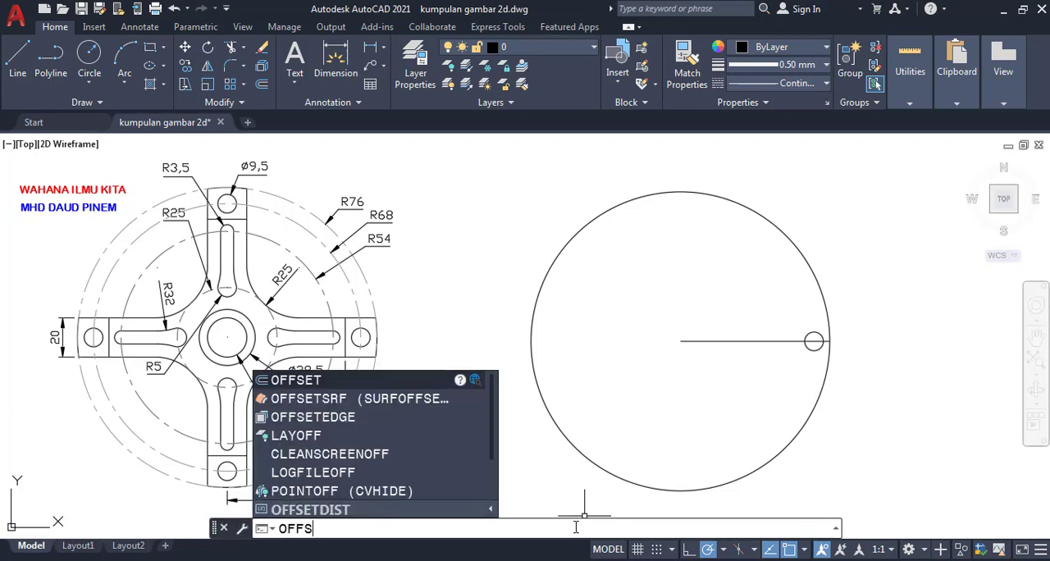
type("ET")
key("Return")
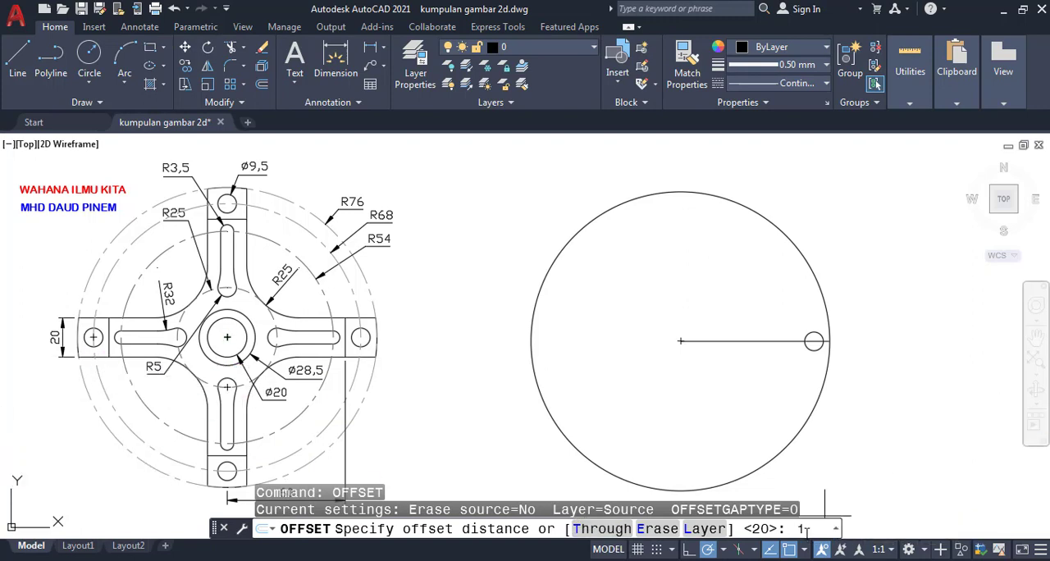
key("Return")
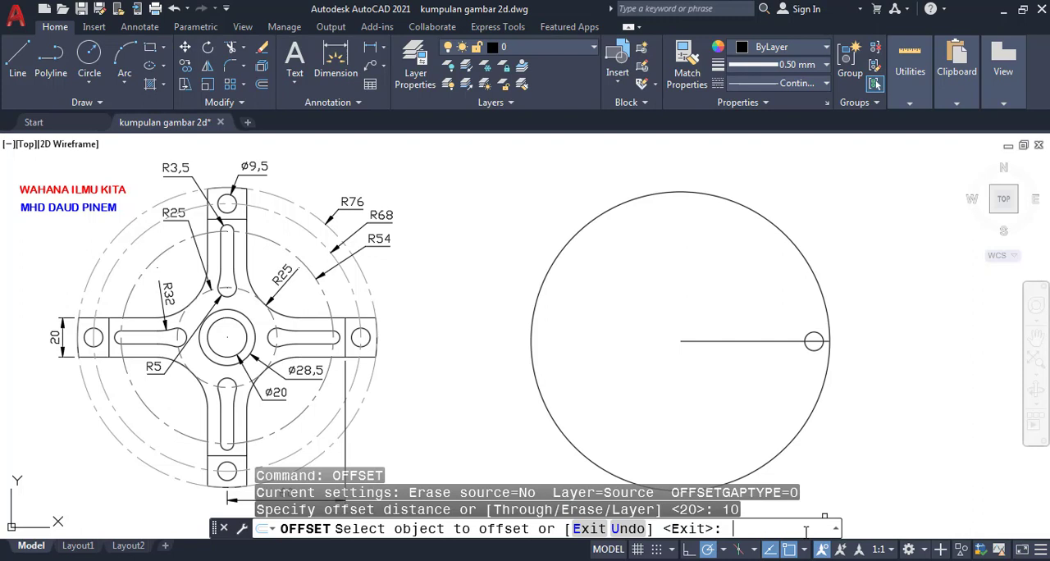
left_click(768, 341)
left_click(832, 231)
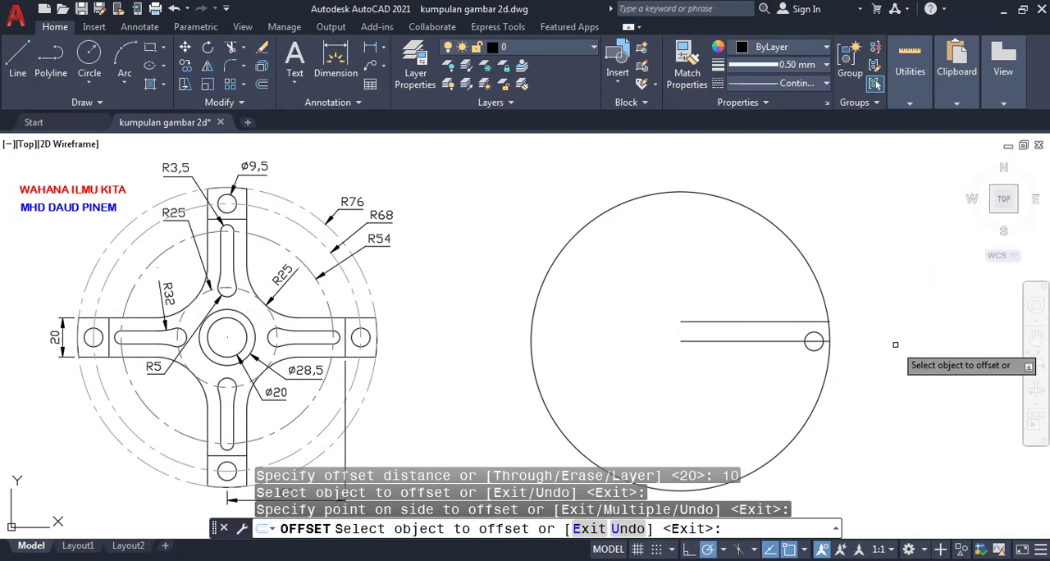
left_click(763, 342)
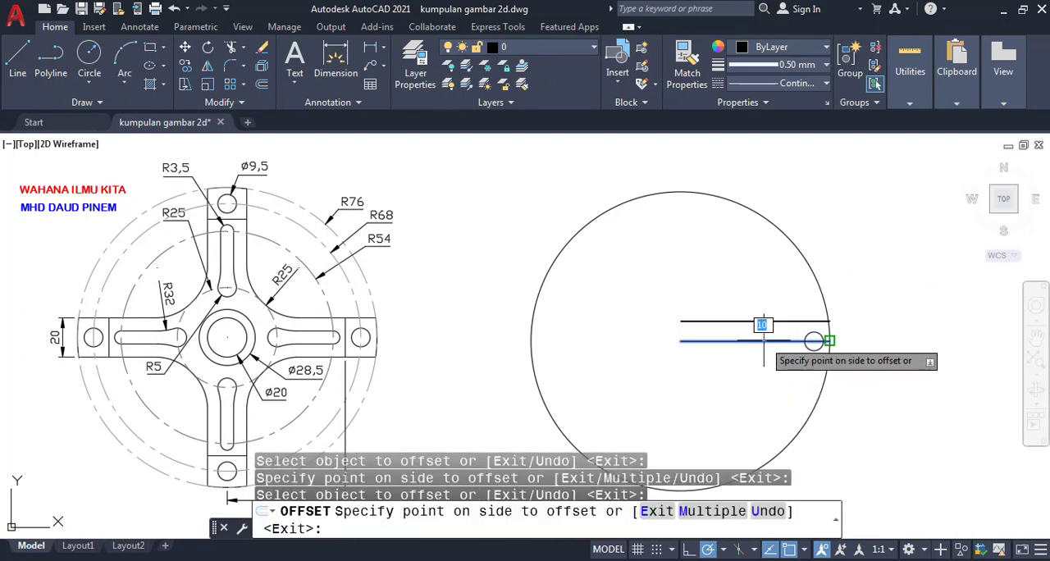
left_click(848, 425)
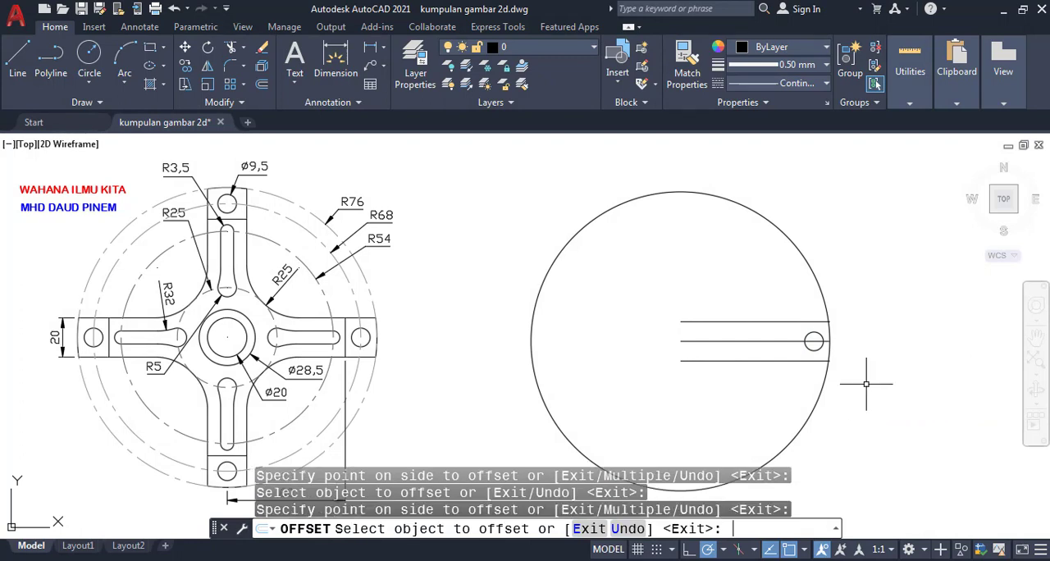
key("Return")
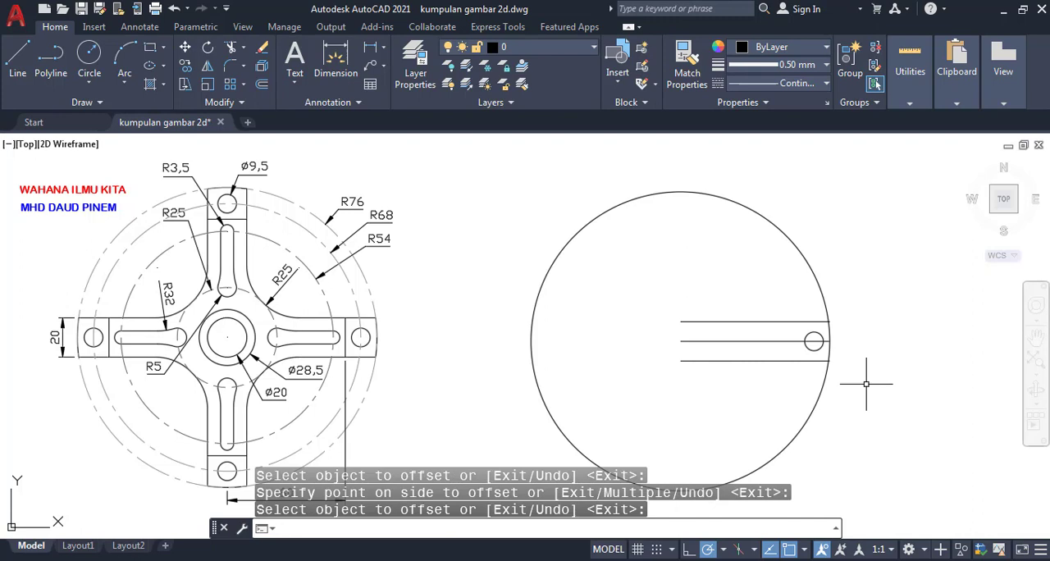
key("Return")
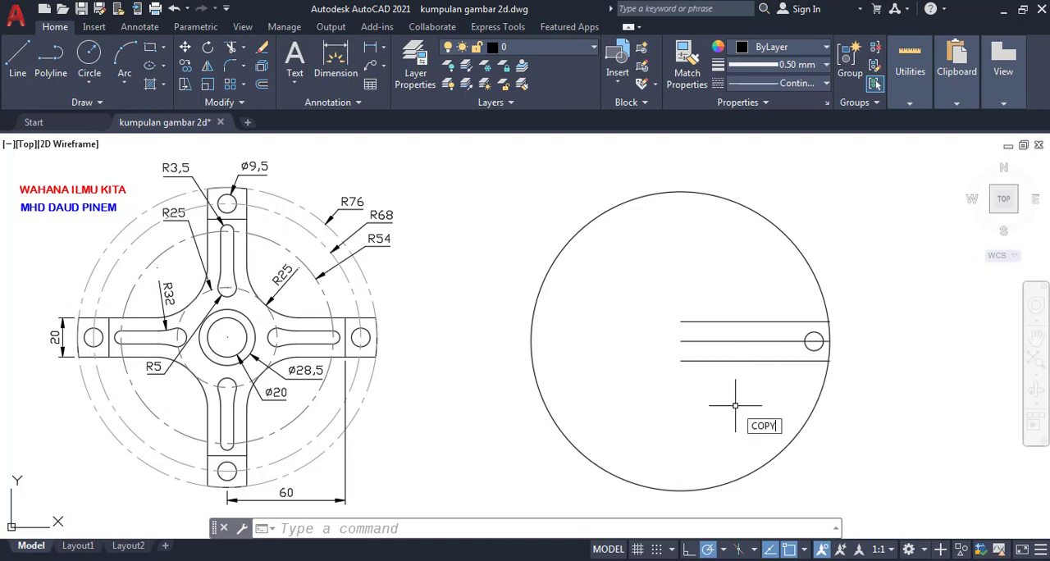
- Copy the lower offset line in place, using its left endpoint as both base point and second point
key("Return")
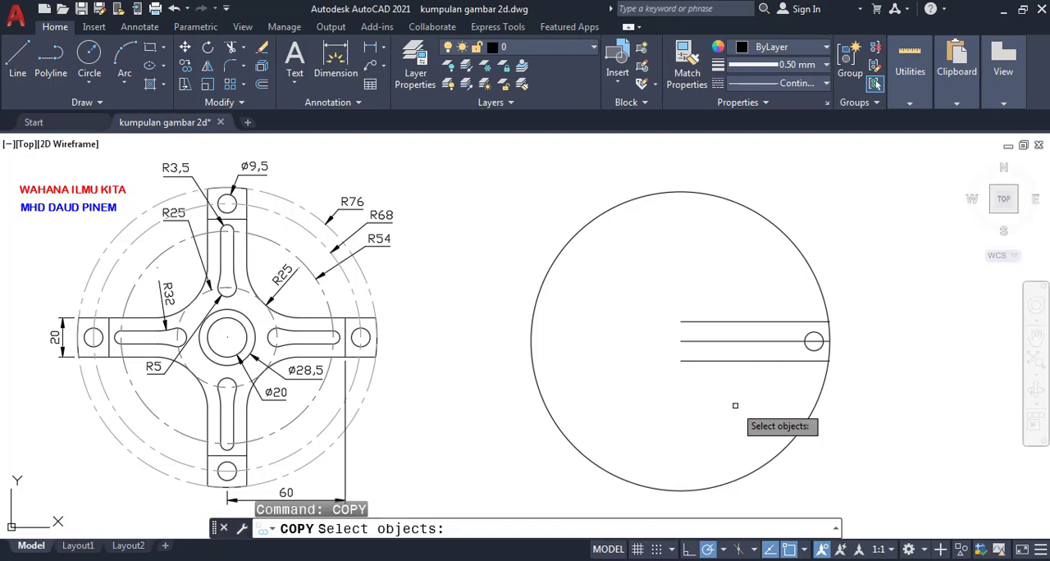
left_click(770, 361)
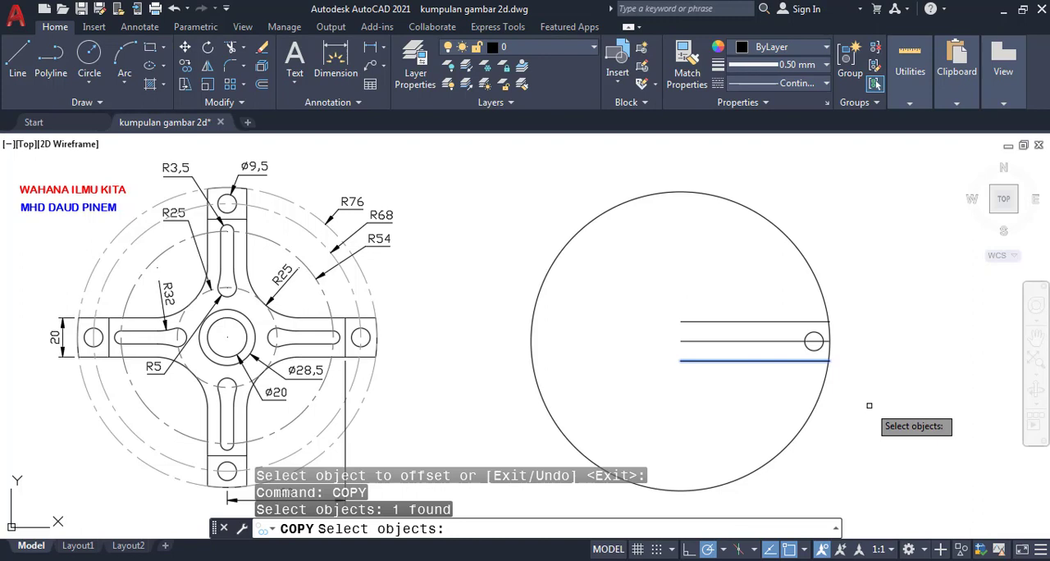
key("Return")
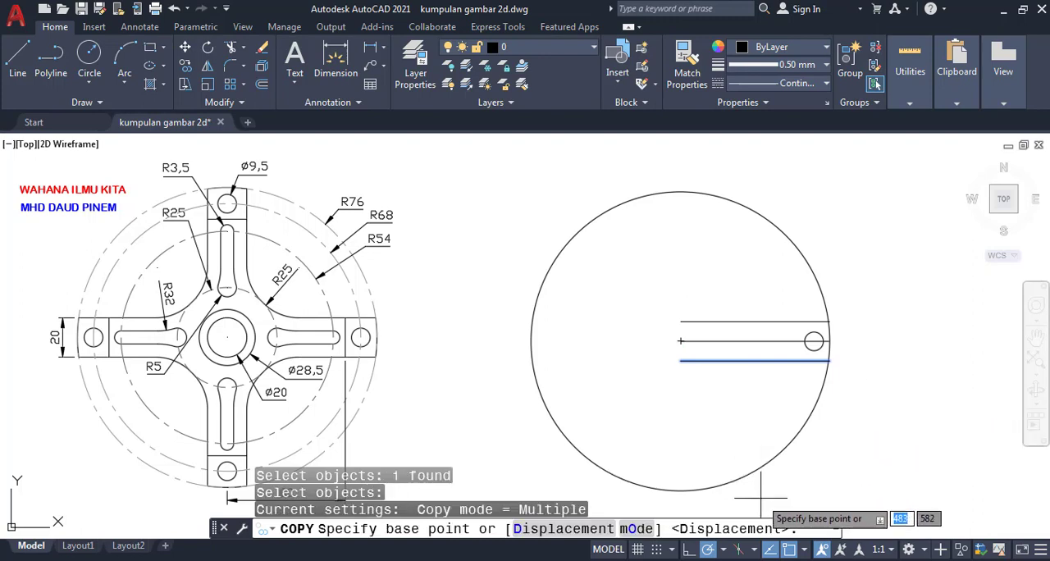
left_click(680, 360)
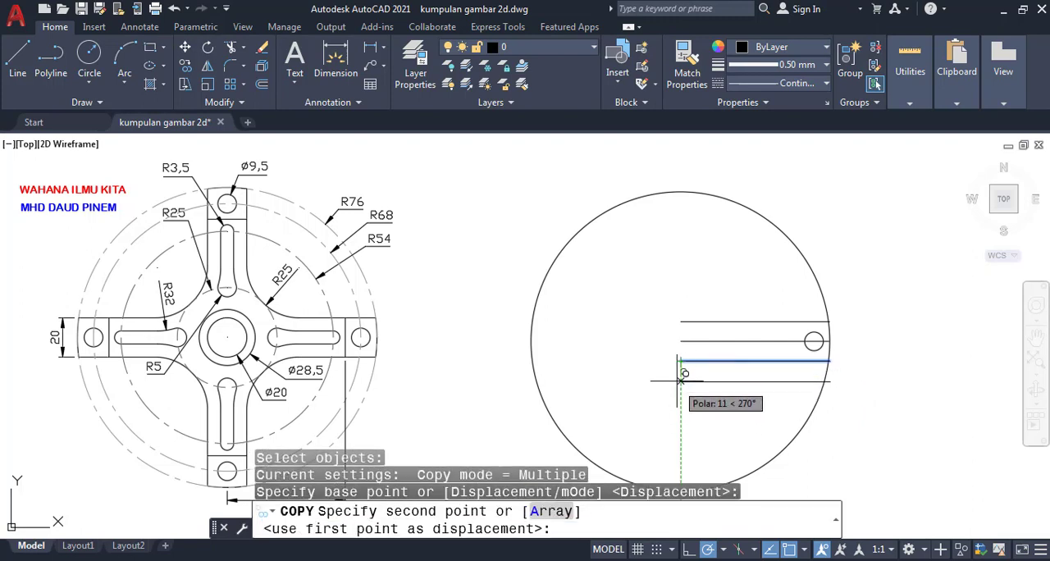
left_click(680, 360)
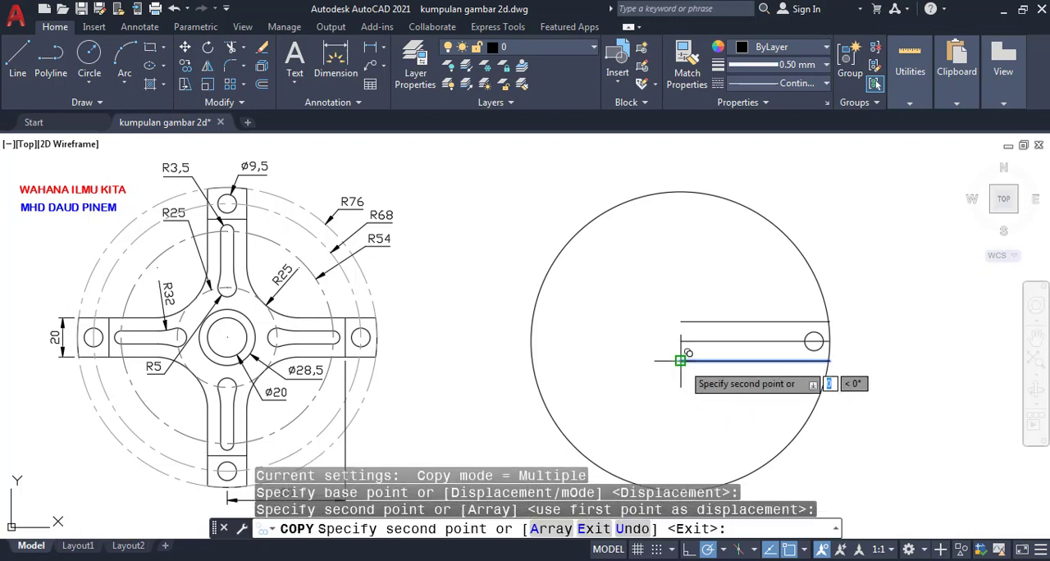
key("Return")
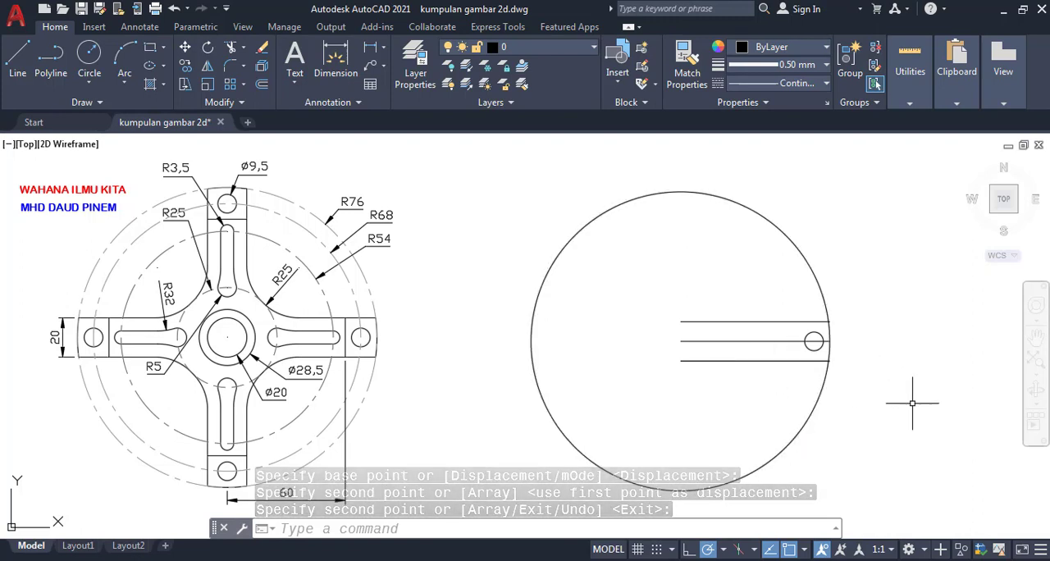
- Rotate one of the two coincident lower offset lines by 90 degrees about the large circle's center
type("RO")
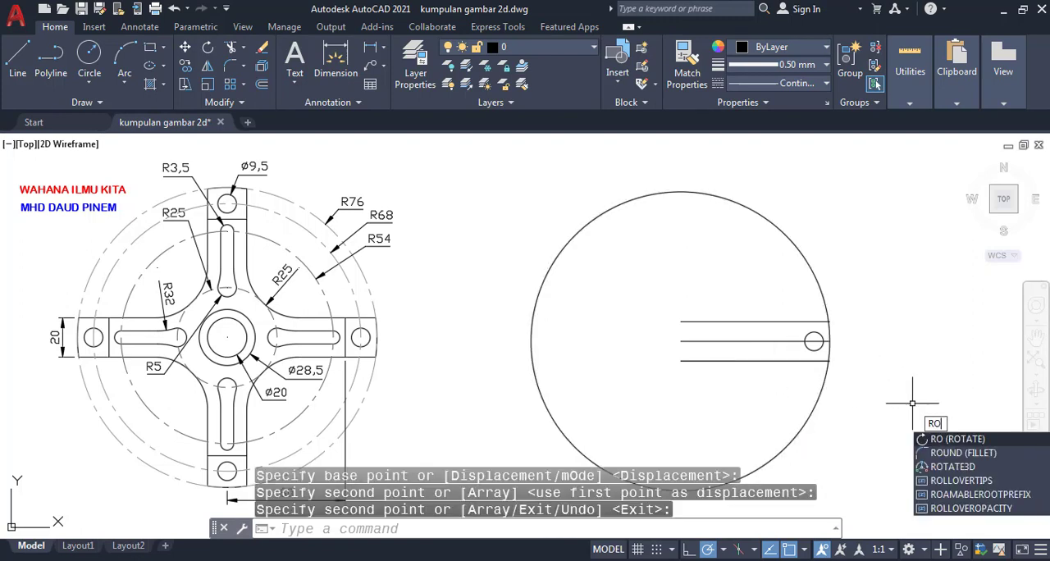
type("TAT")
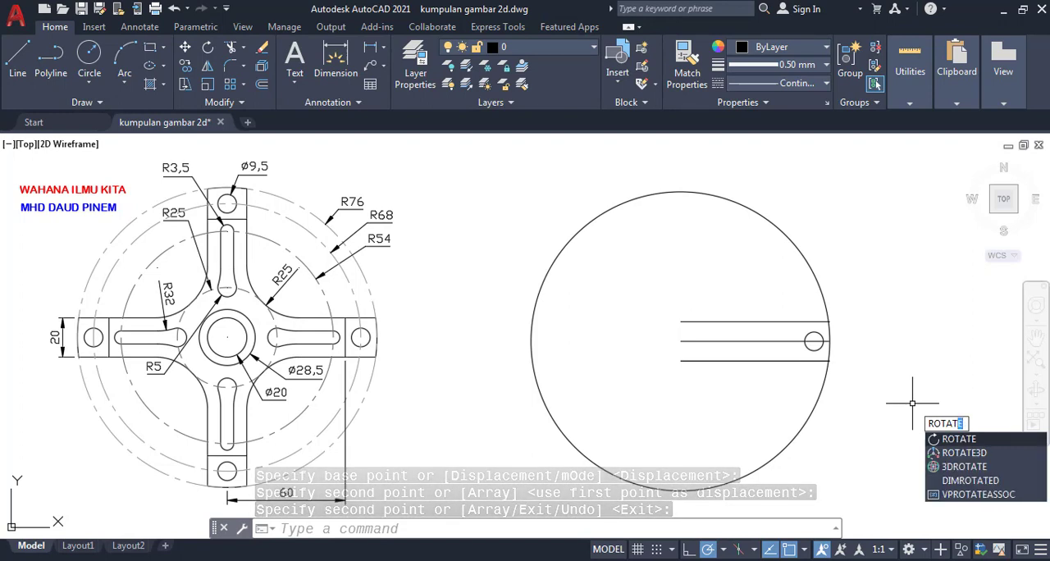
key("Return")
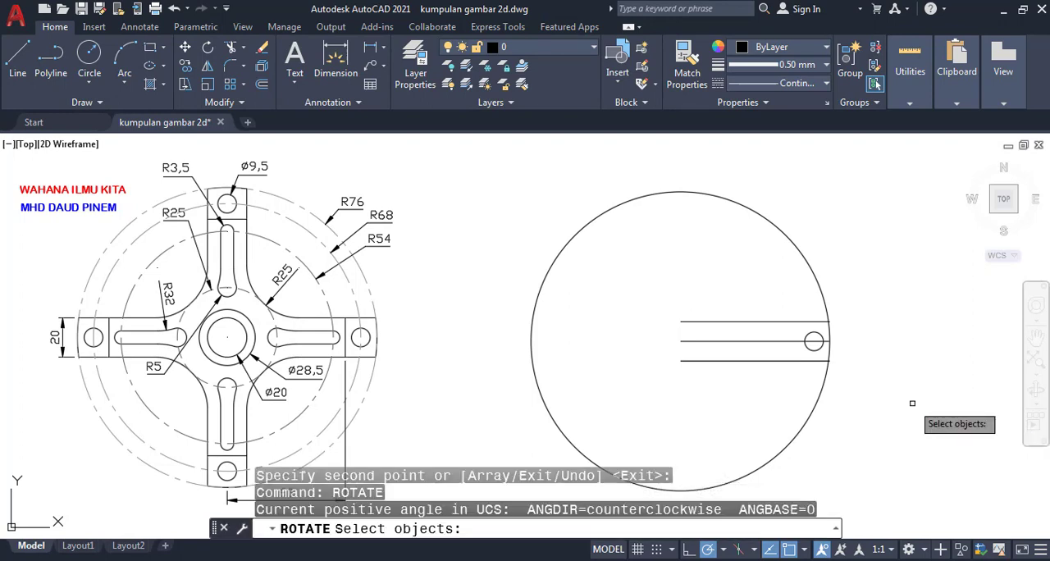
left_click(740, 361)
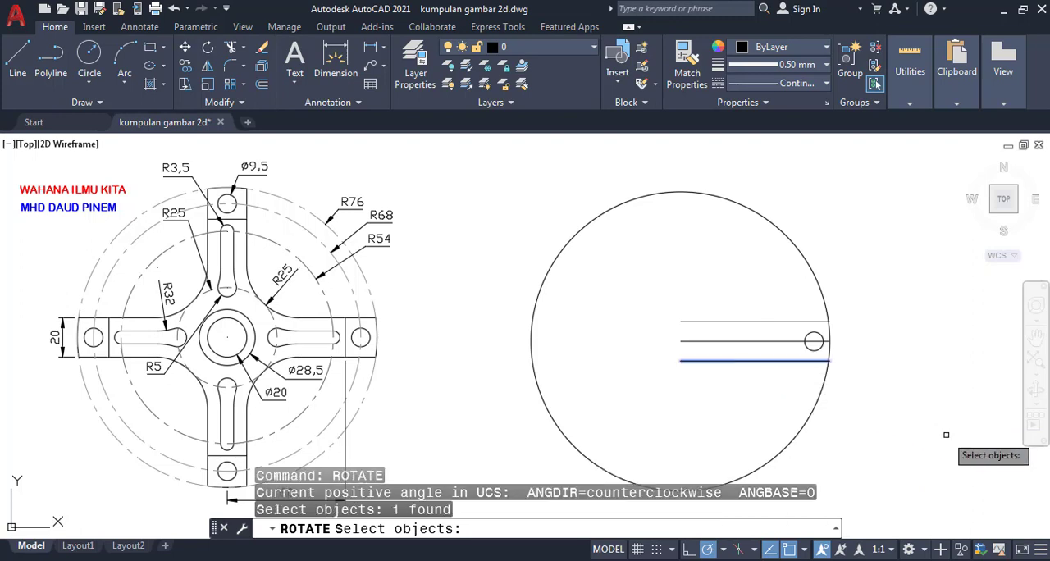
key("Return")
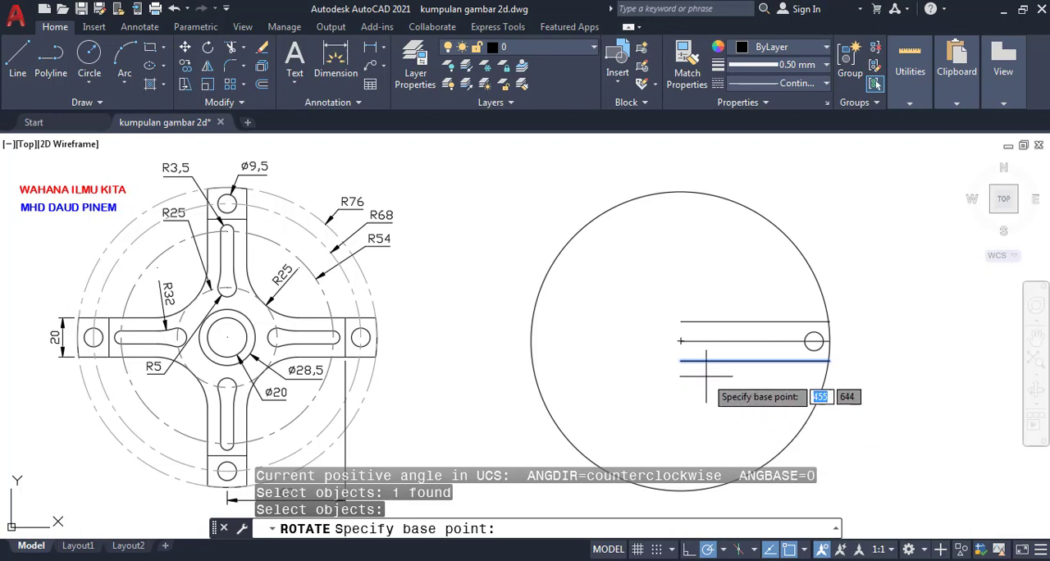
left_click(680, 341)
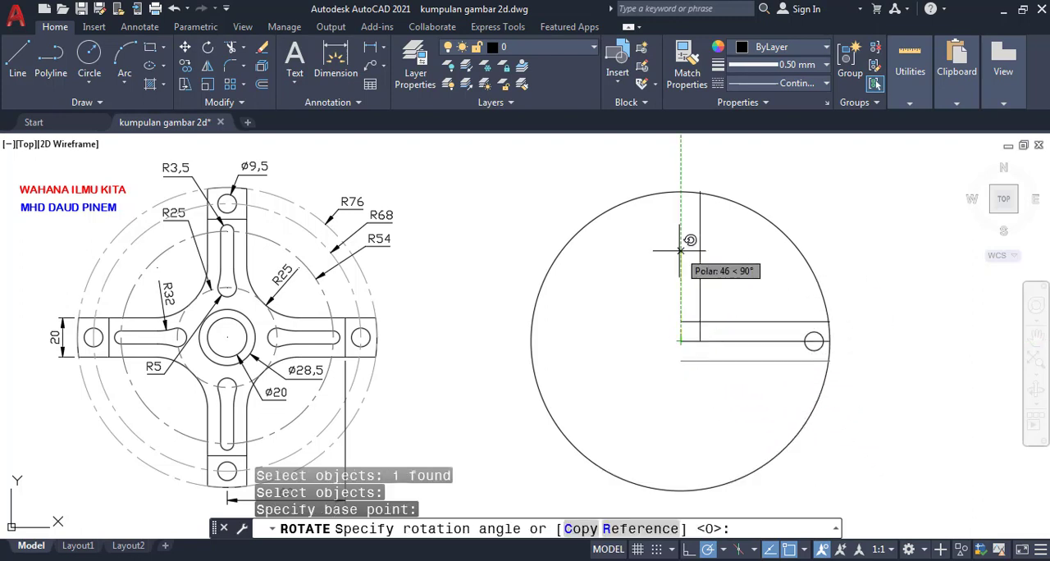
type("9")
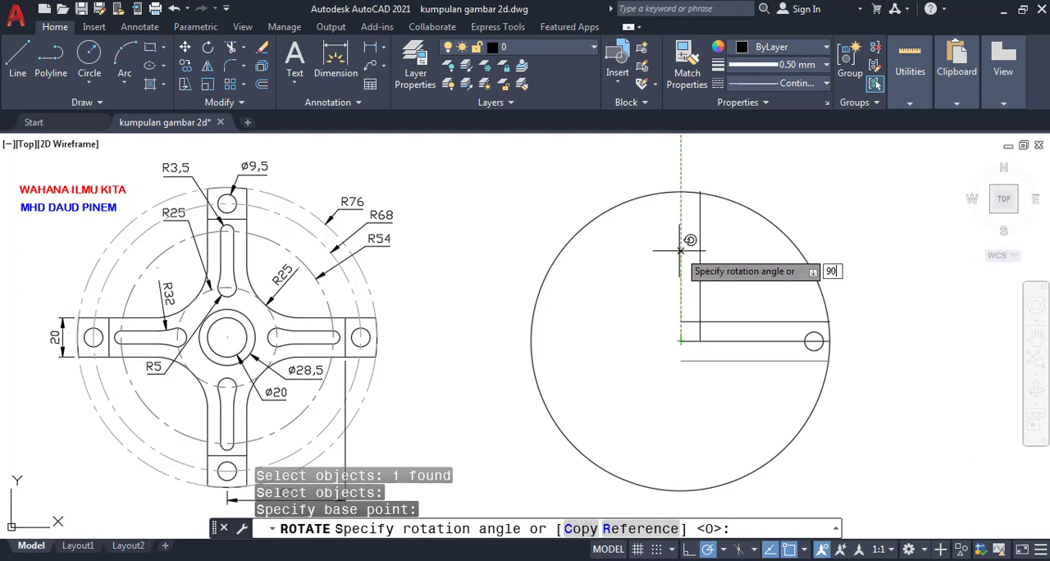
type("0")
key("Return")
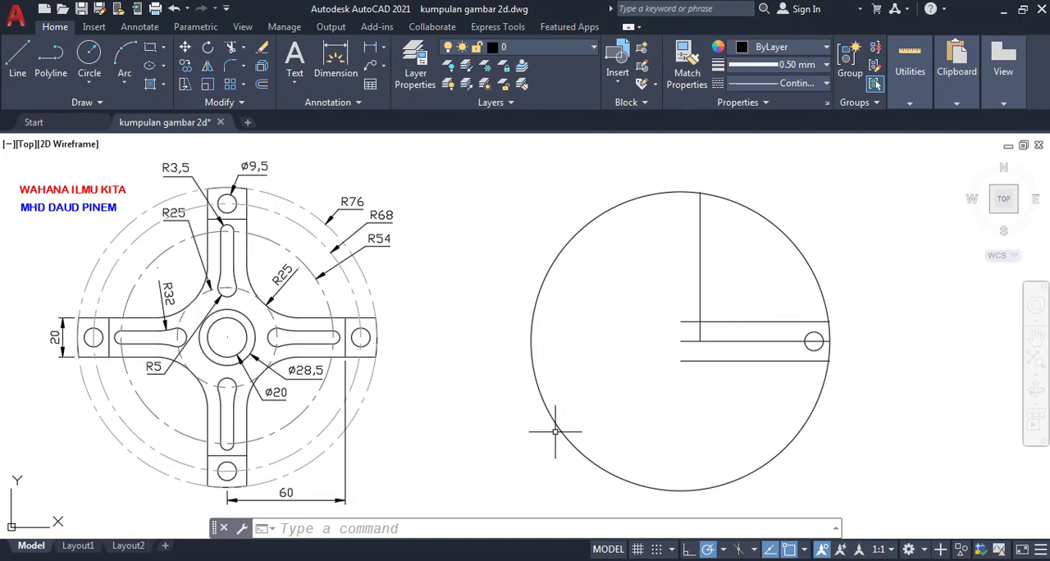
- Fillet the corner between the upper offset line and the vertical line with a radius of 25
left_click(499, 529)
type("F")
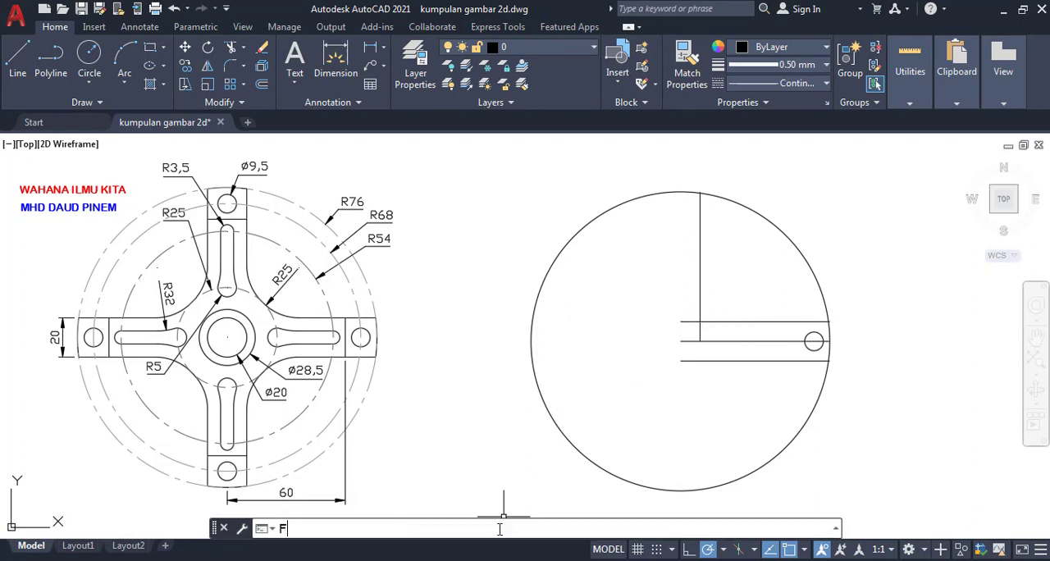
type("ILLET")
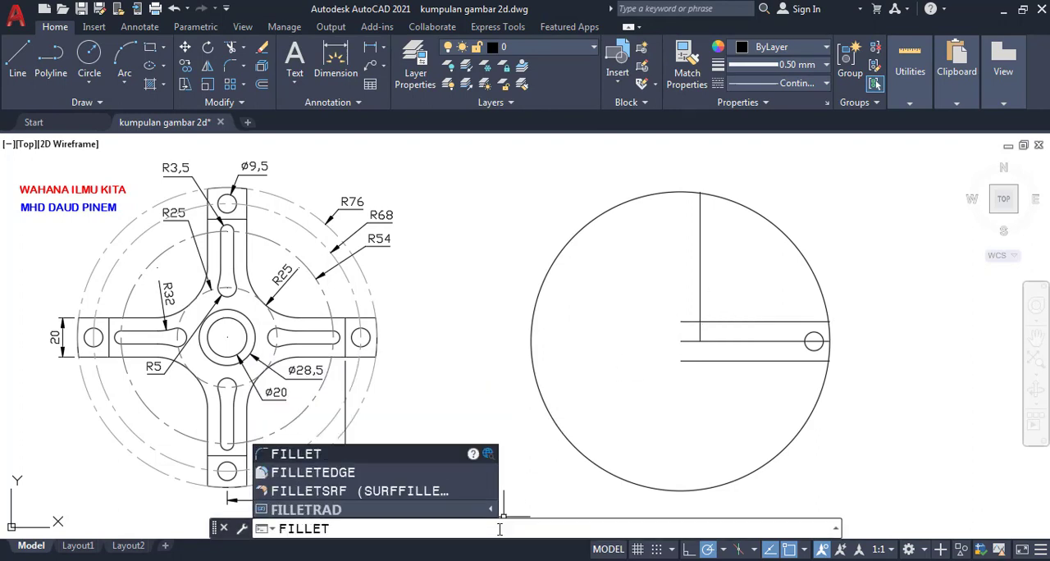
key("Return")
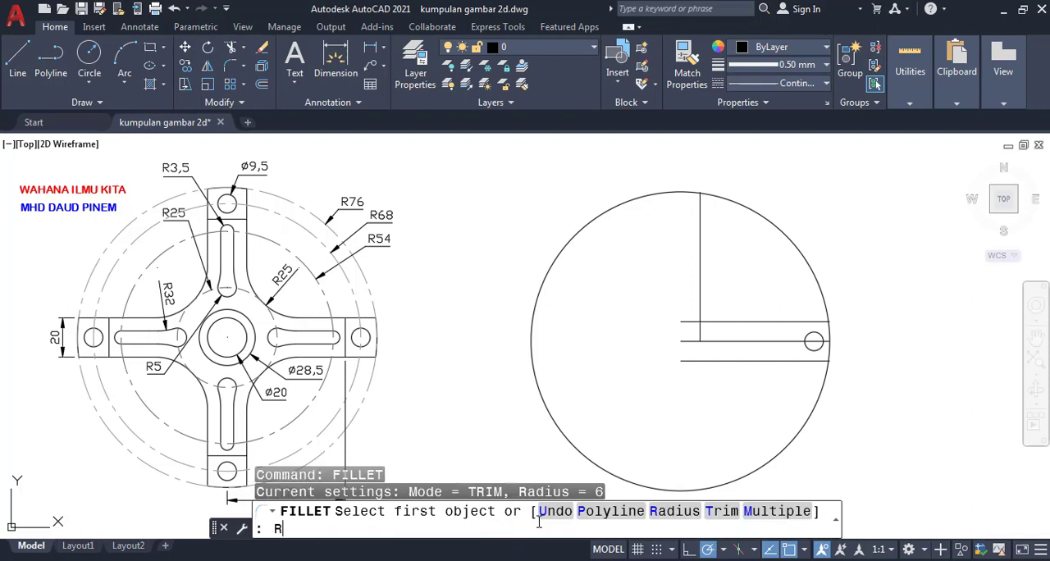
type("R")
key("Return")
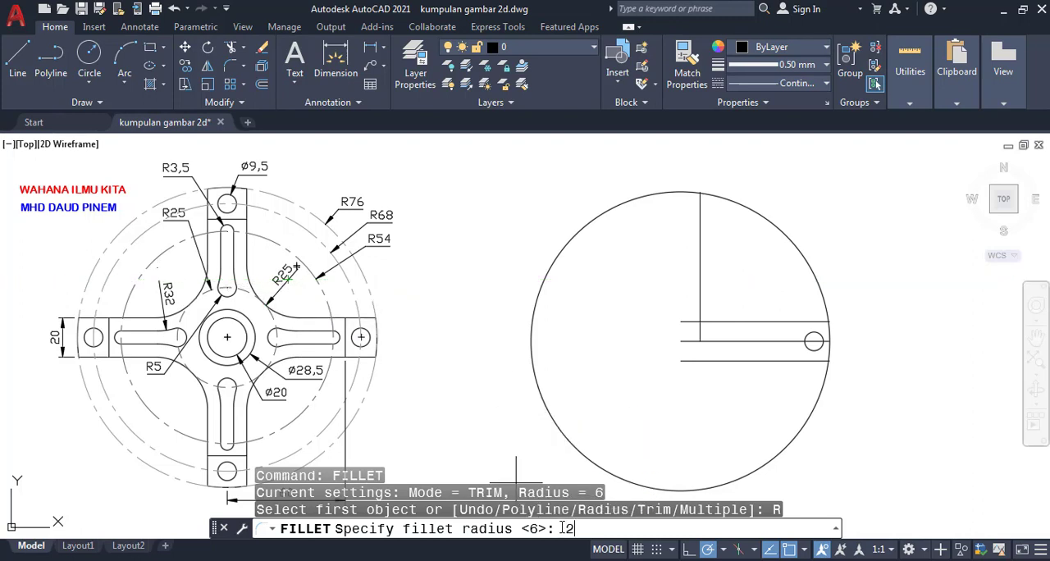
type("25")
key("Return")
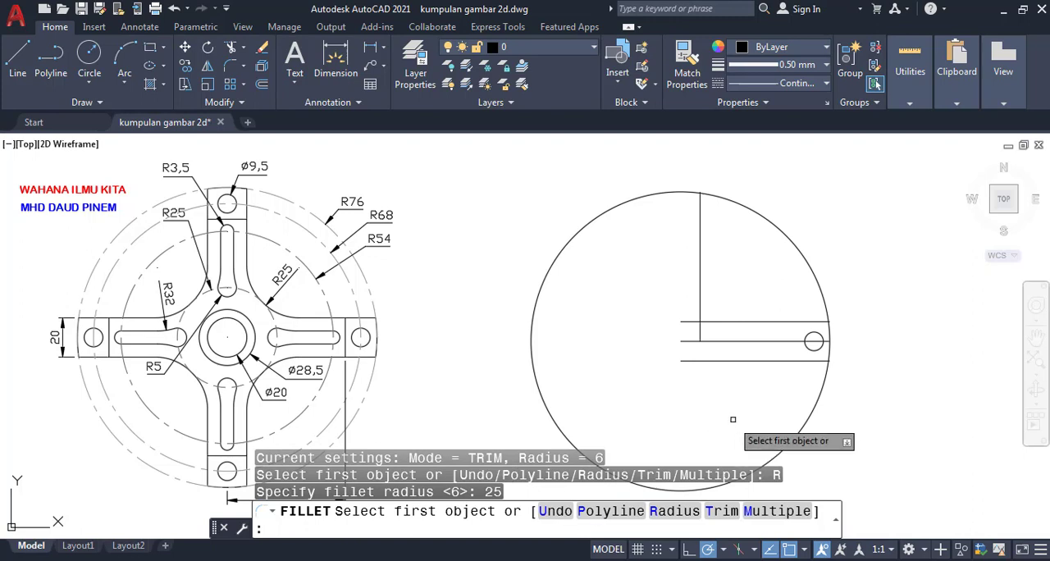
left_click(713, 322)
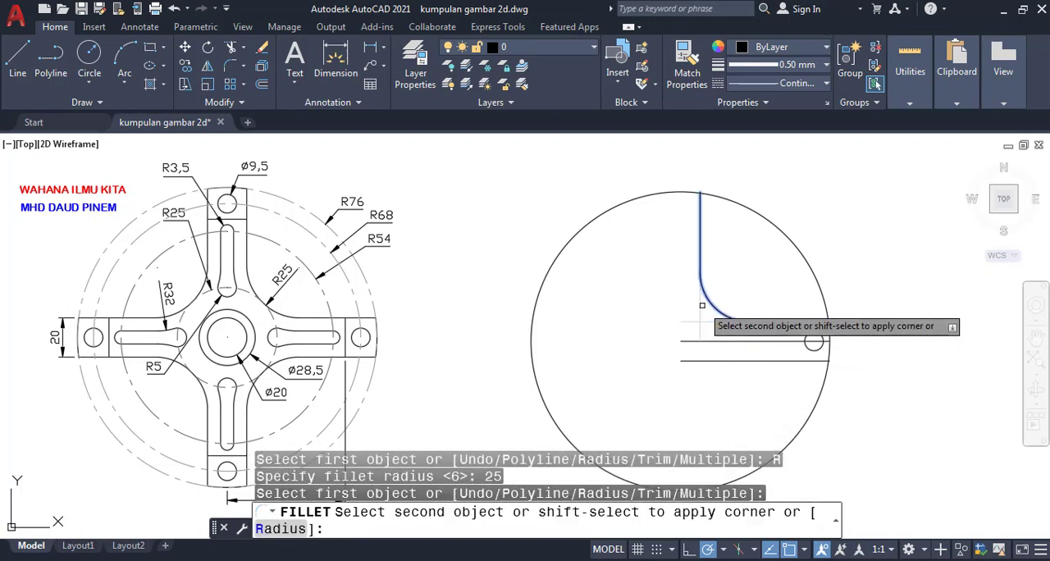
left_click(701, 306)
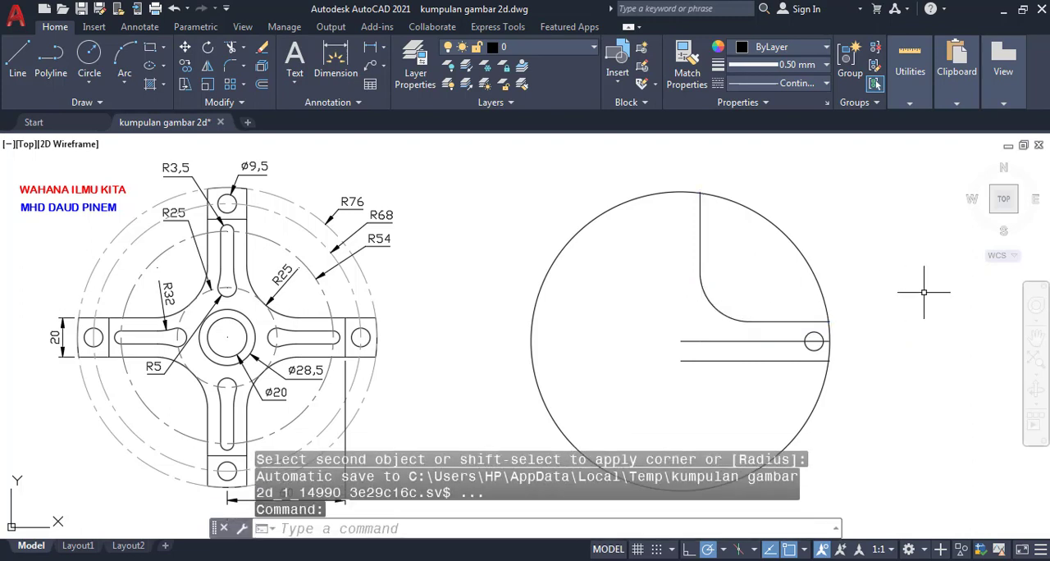
key("Escape")
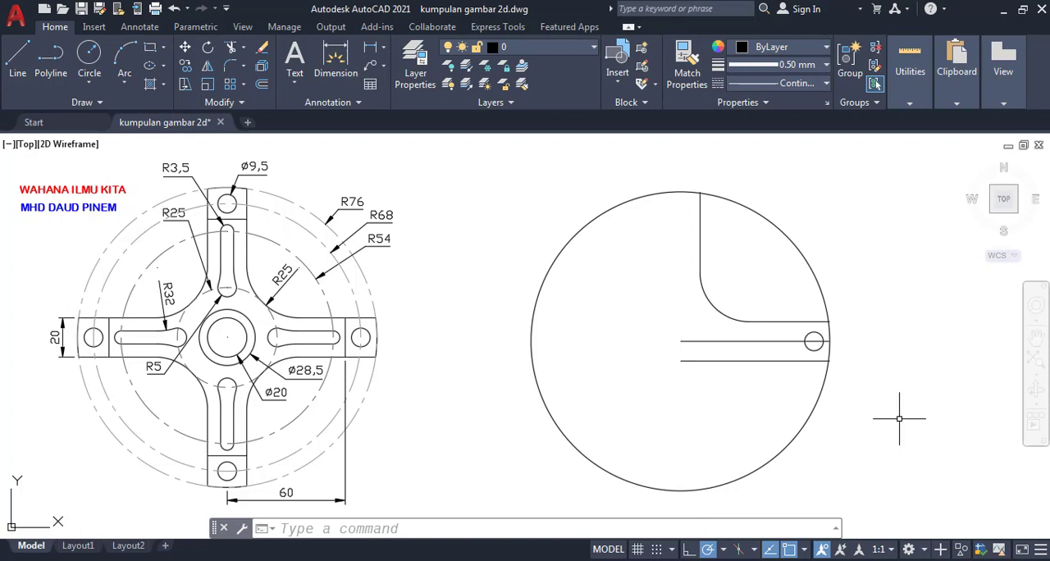
- Draw a construction line 50 long at 45 degrees from the large circle's center, crossing the fillet arc
type("l")
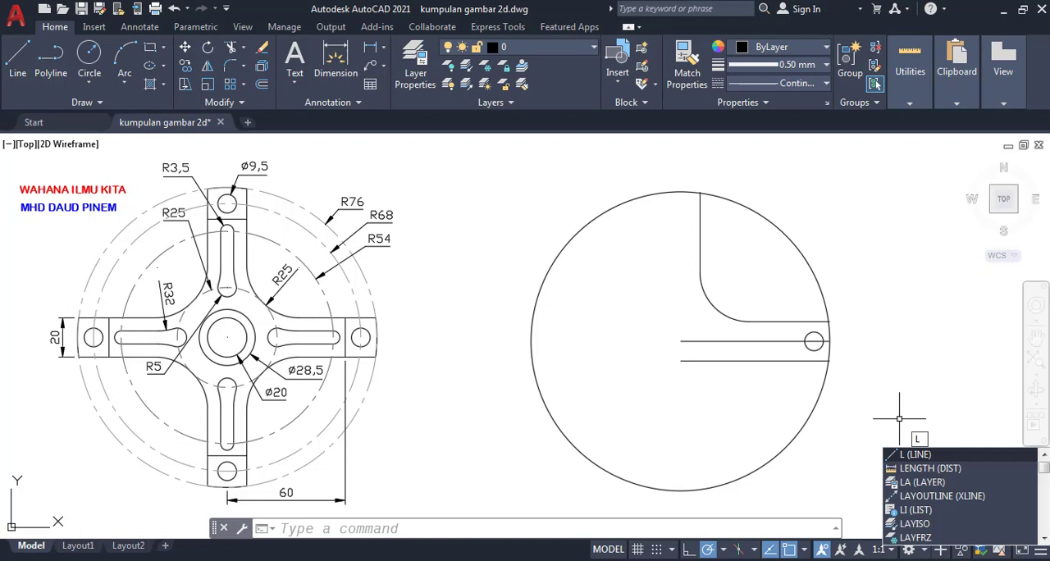
key("Return")
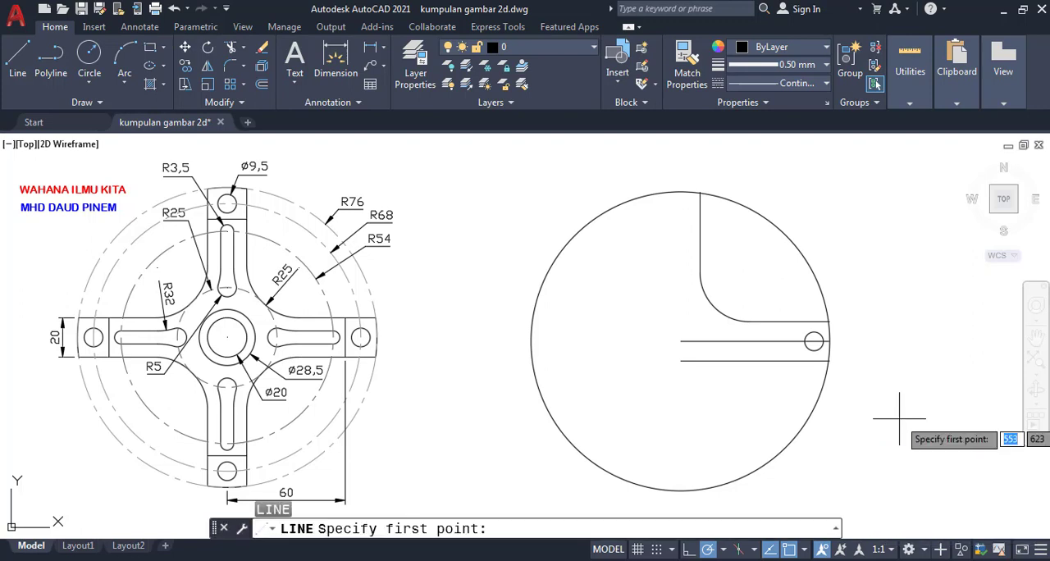
left_click(680, 340)
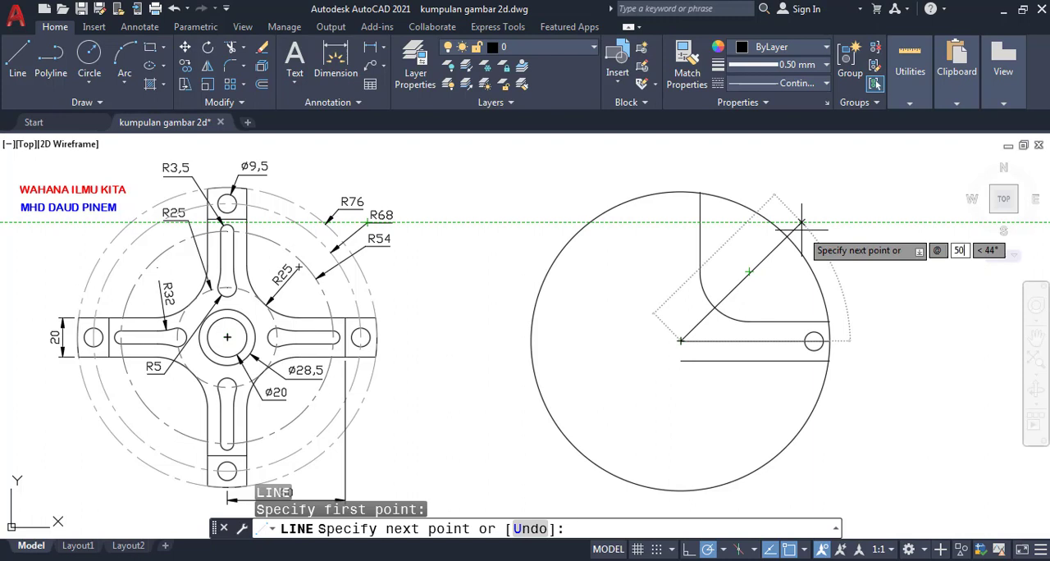
key("Tab")
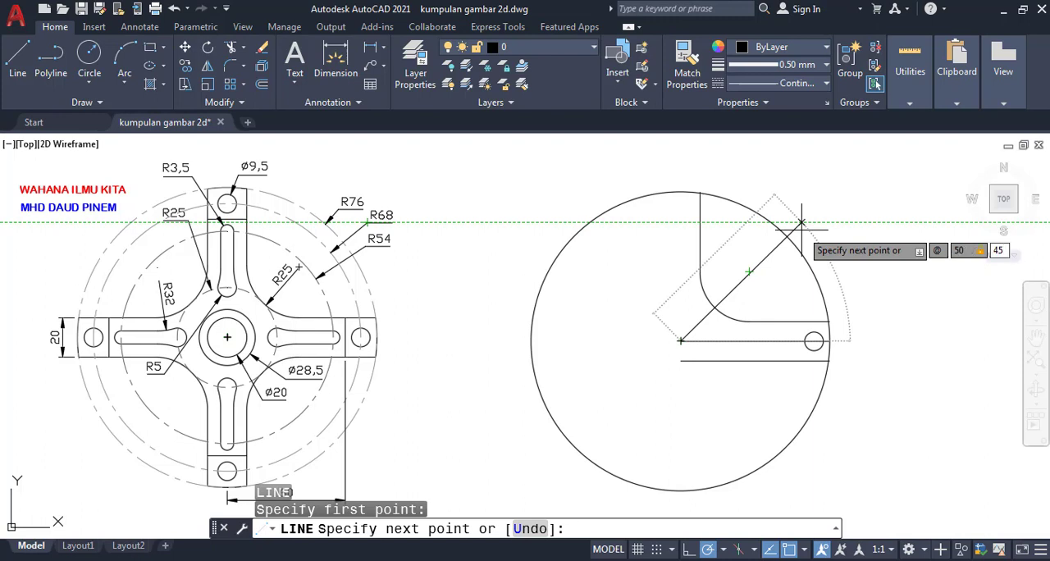
key("Return")
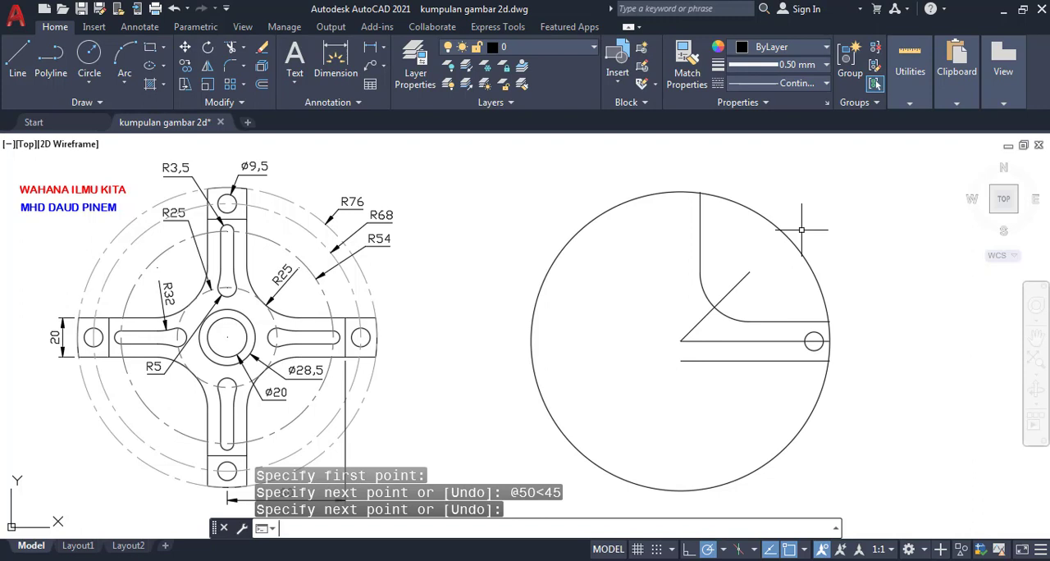
key("Return")
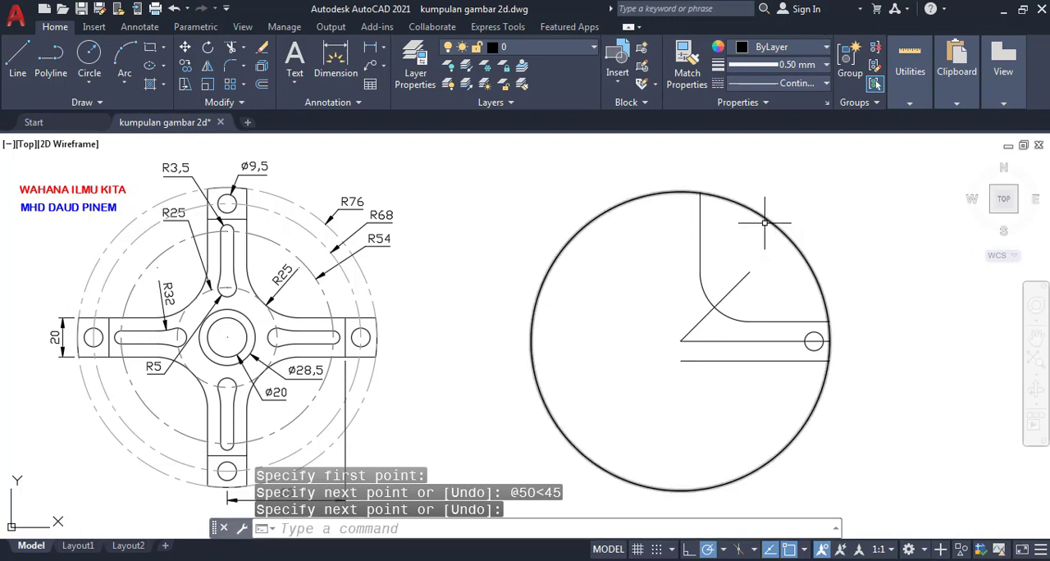
- Erase the vertical line and trim away the part of the fillet arc above the 45-degree line
left_click(699, 239)
key("Delete")
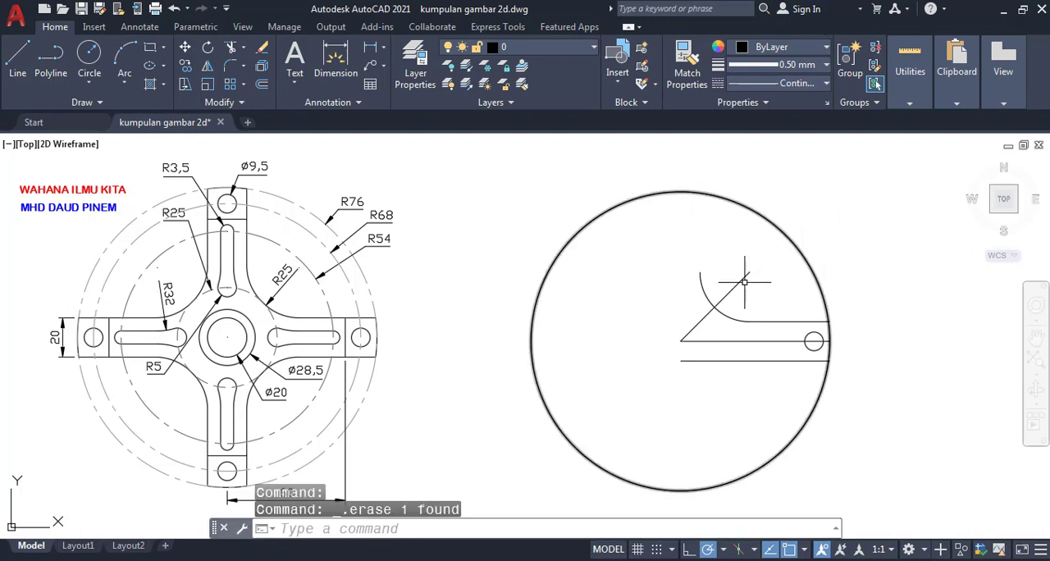
type("TR")
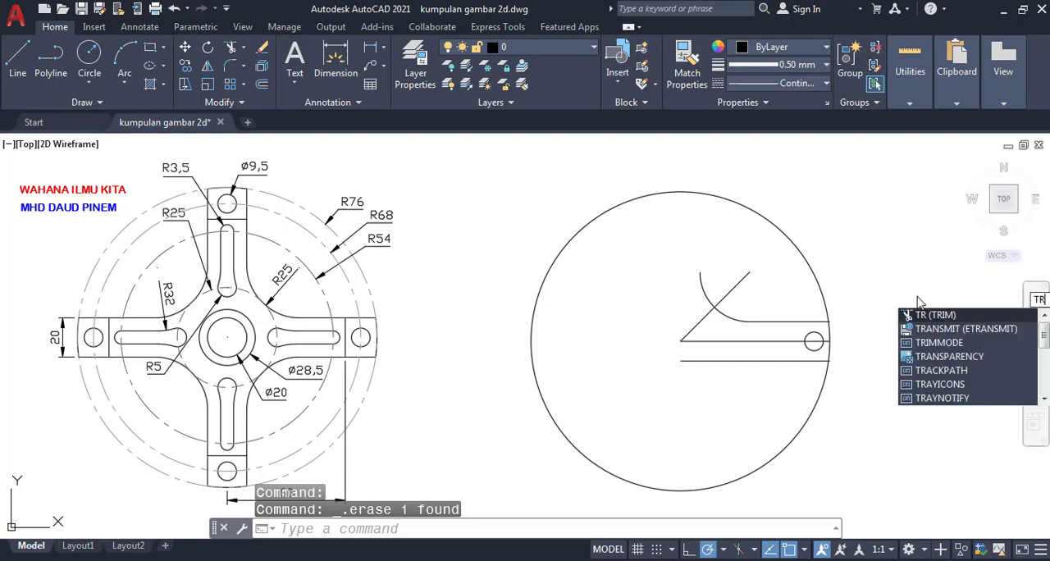
type("IM")
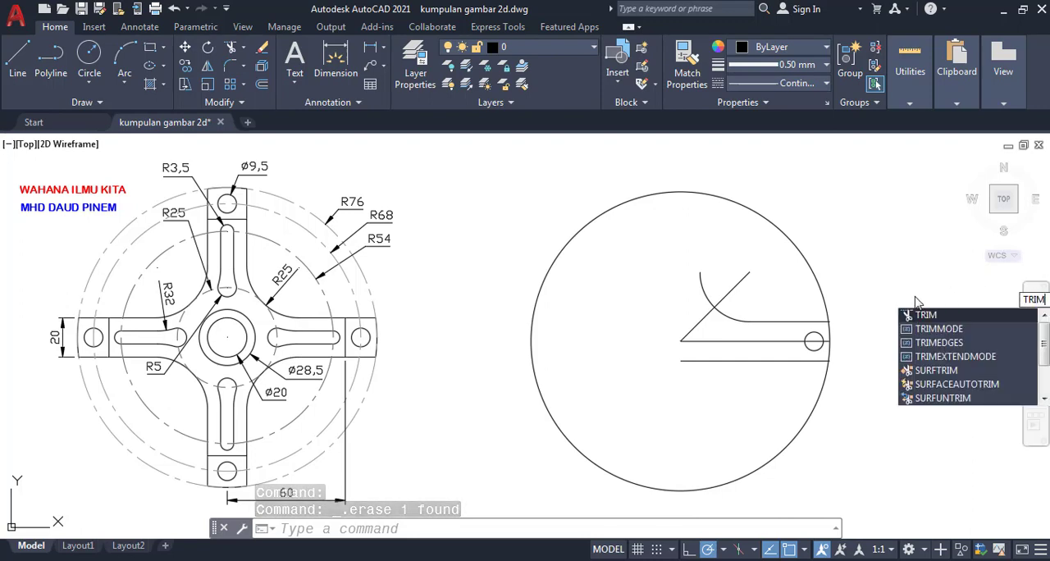
key("Return")
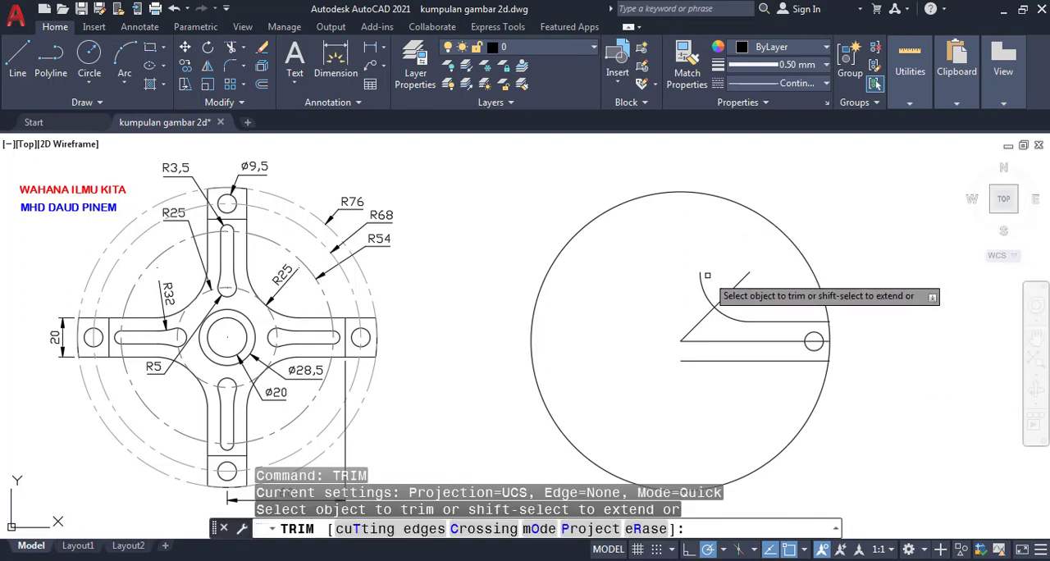
left_click(705, 283)
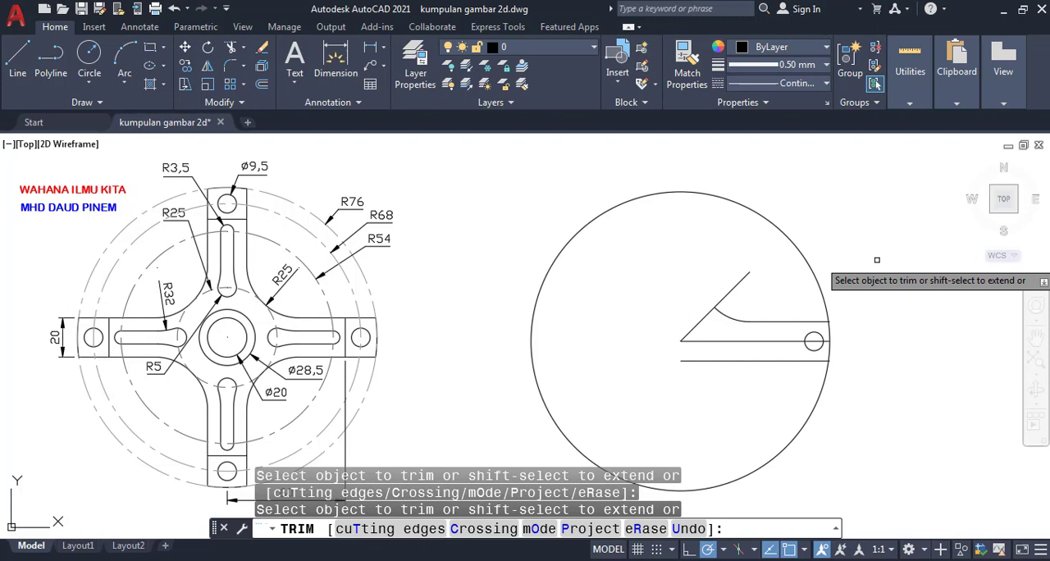
key("Return")
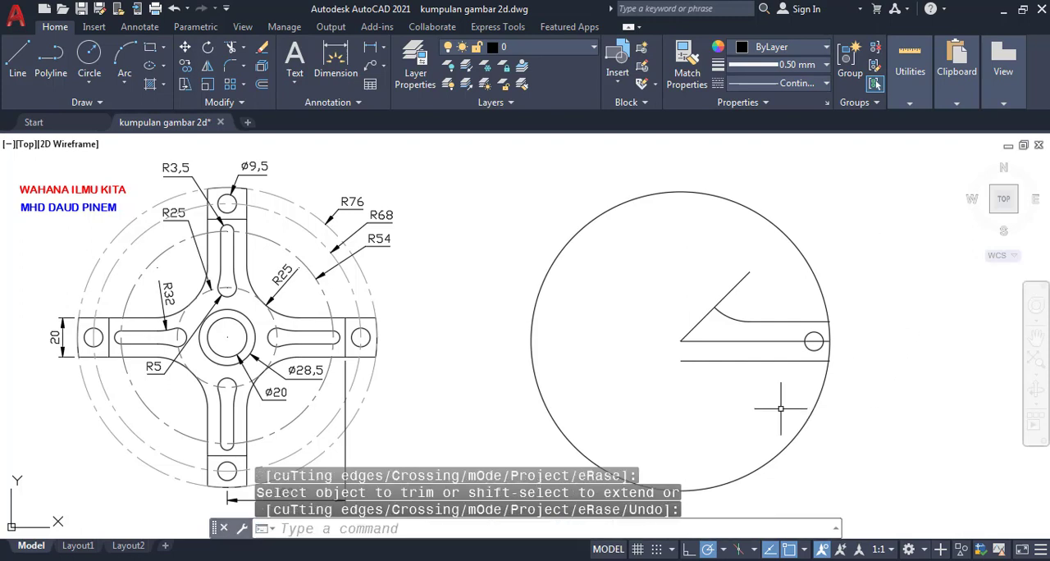
- Erase the lower offset line and mirror the arm's upper edge line and fillet arc about the horizontal center line, keeping the originals
left_click(732, 361)
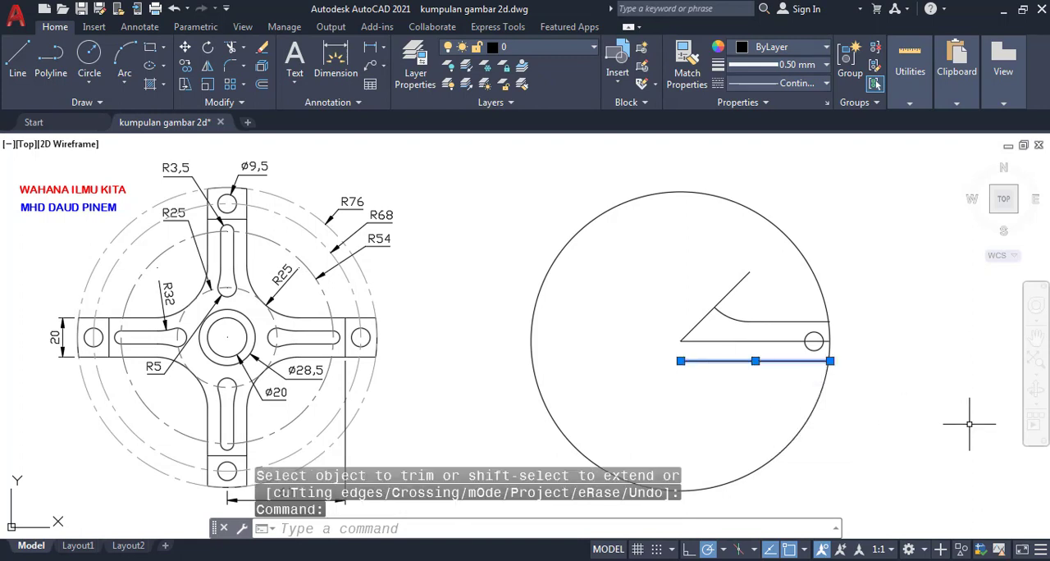
key("Delete")
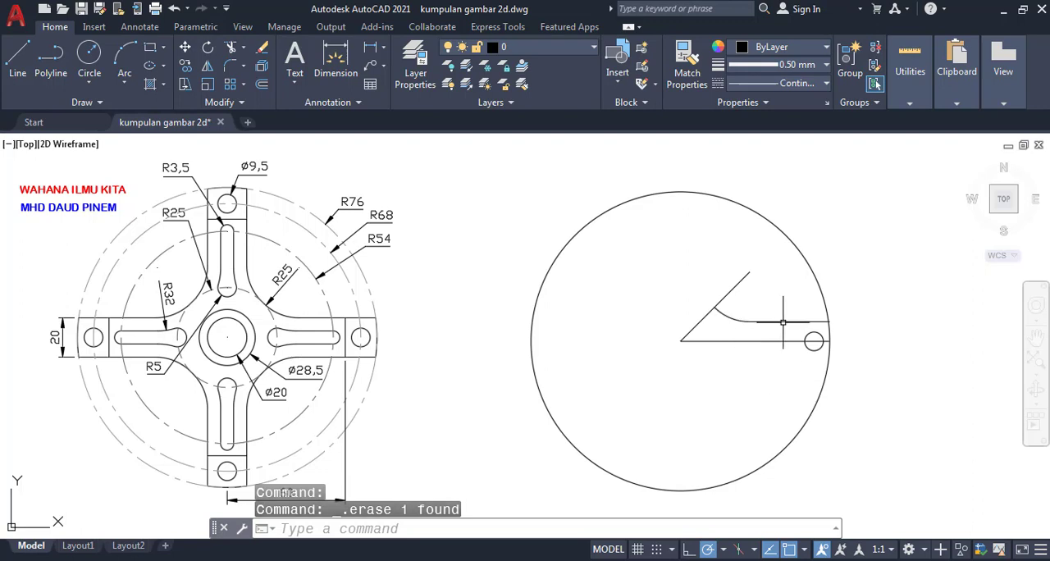
type("MI")
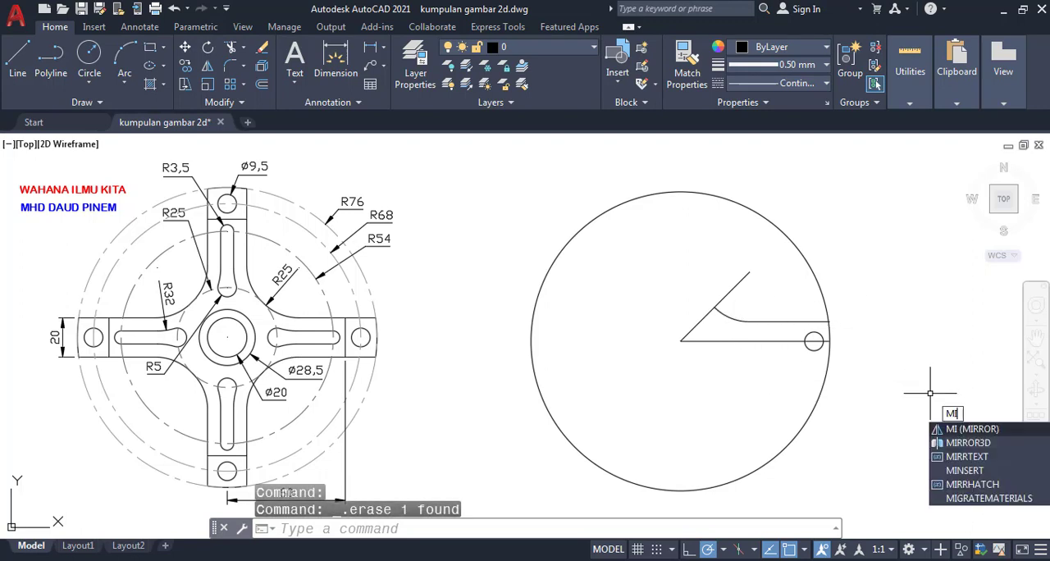
type("RROR")
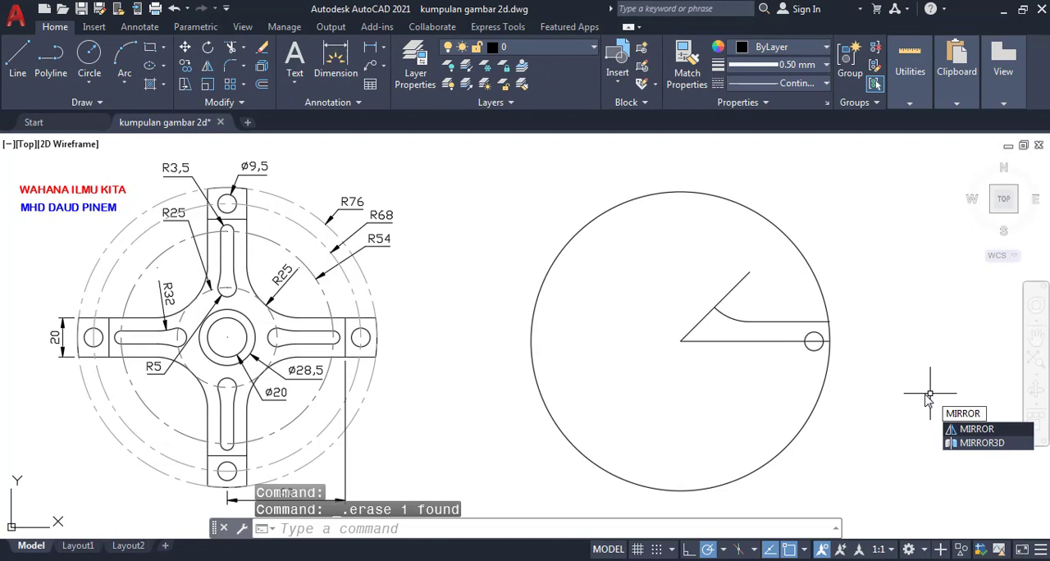
key("Return")
left_click(730, 318)
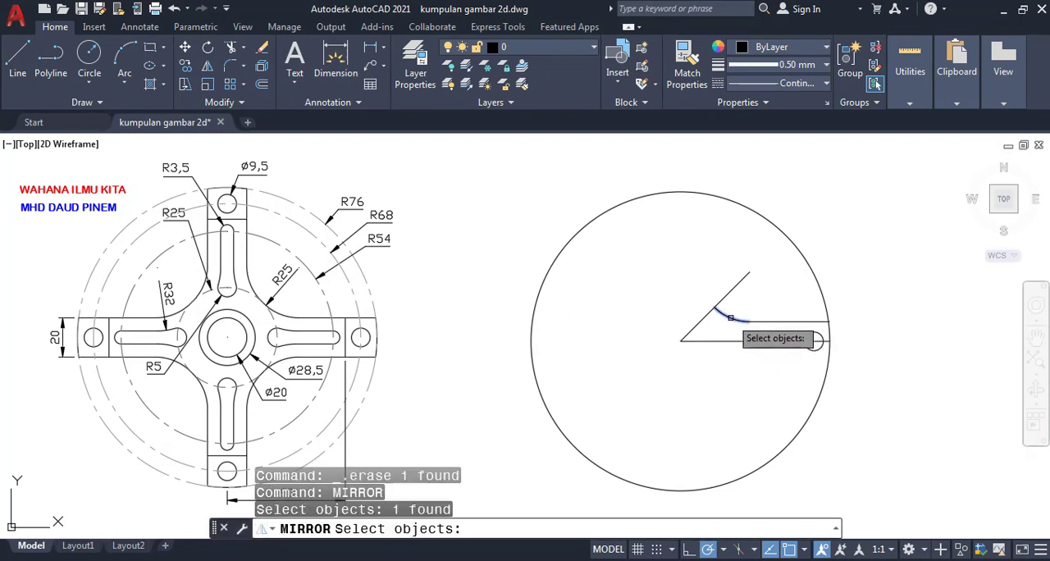
left_click(767, 321)
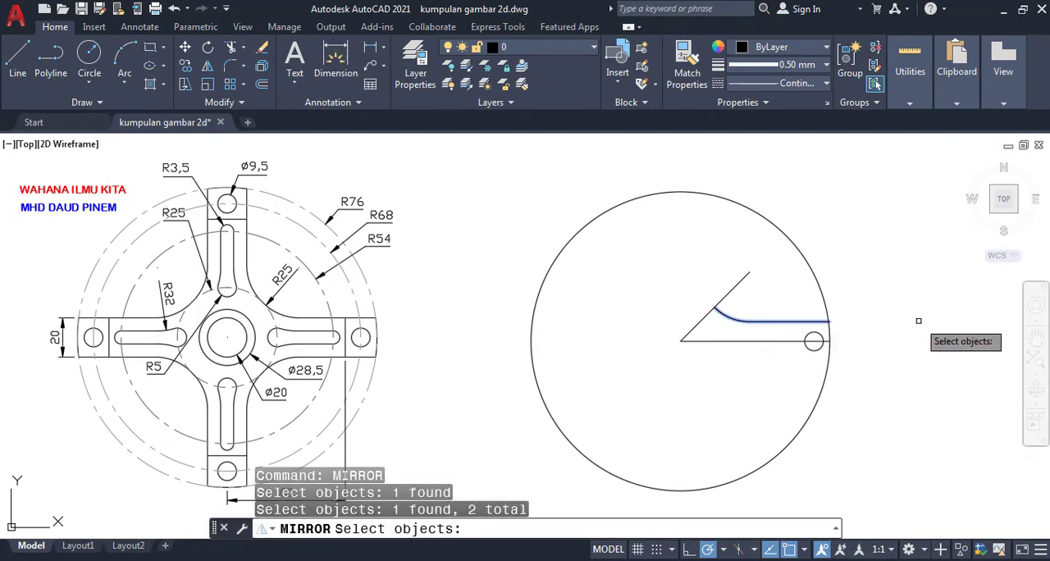
key("Return")
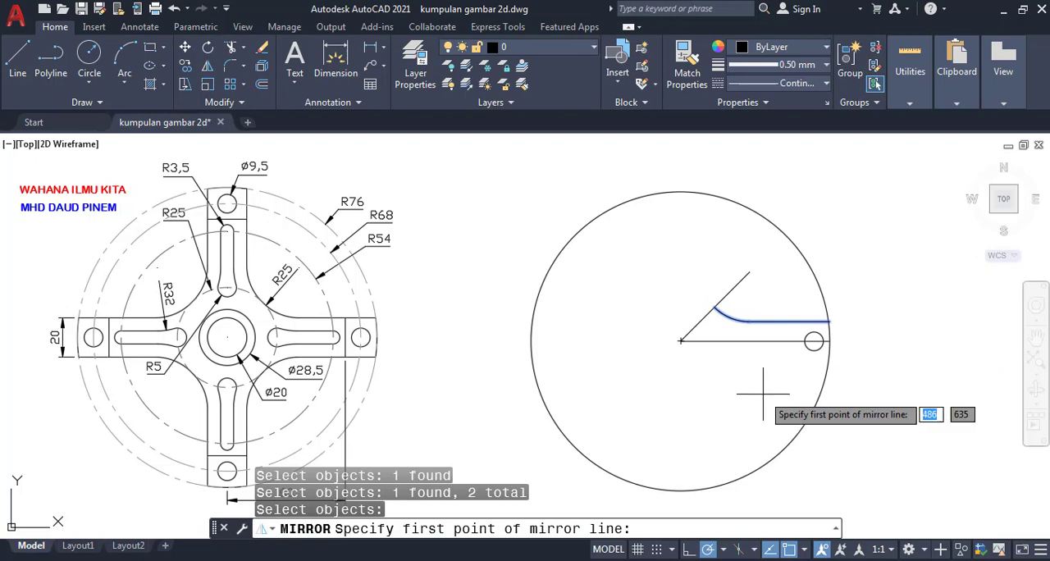
left_click(680, 340)
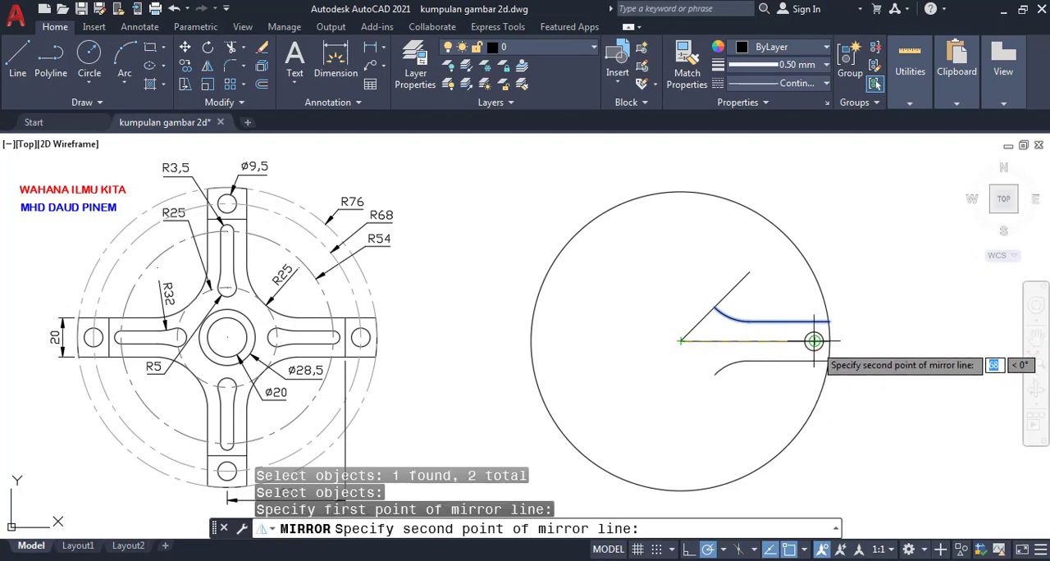
left_click(814, 340)
key("Return")
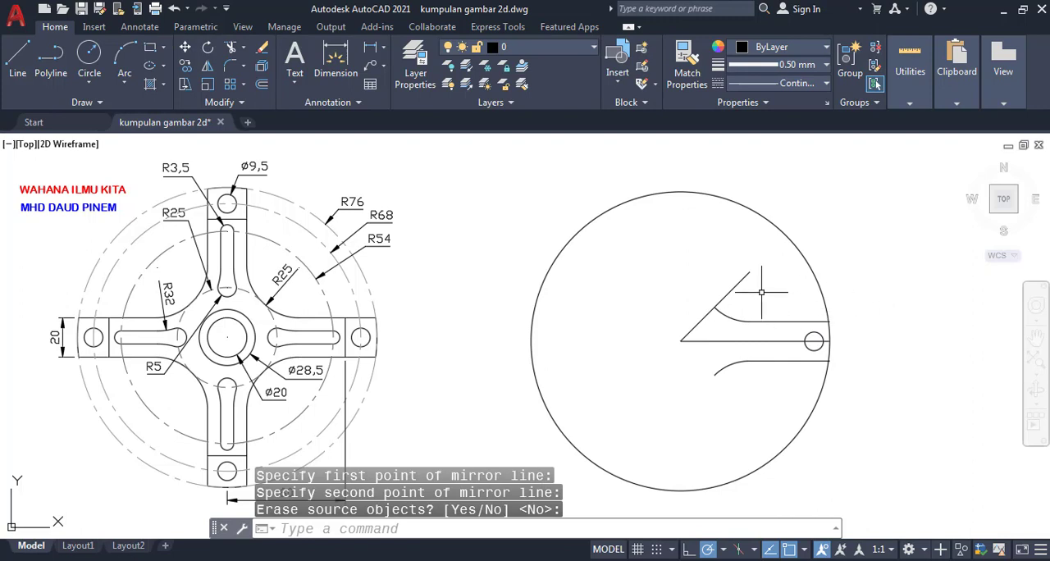
- Erase the 45-degree construction line
left_click(730, 291)
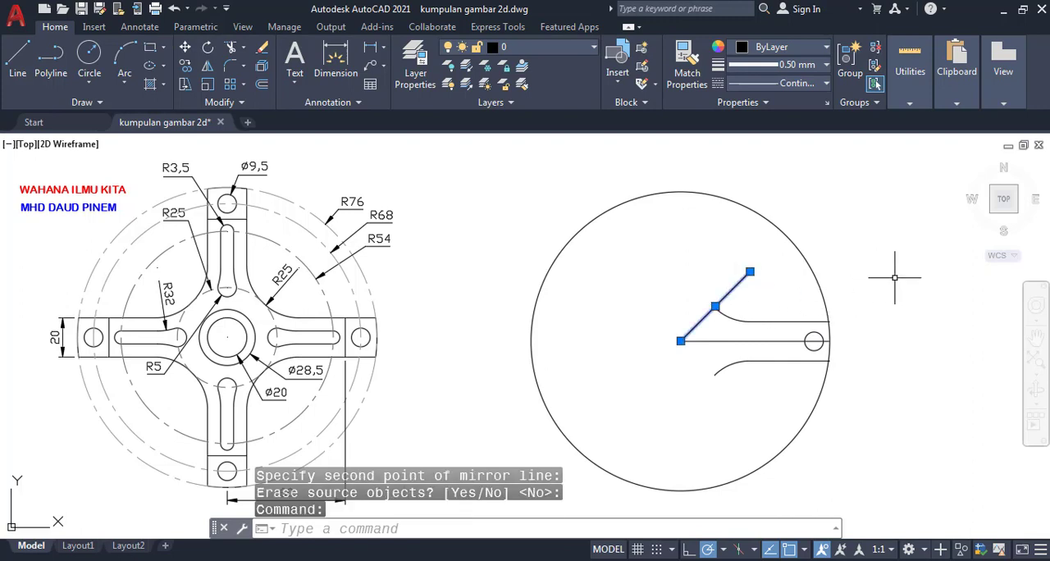
key("Delete")
left_click(998, 502)
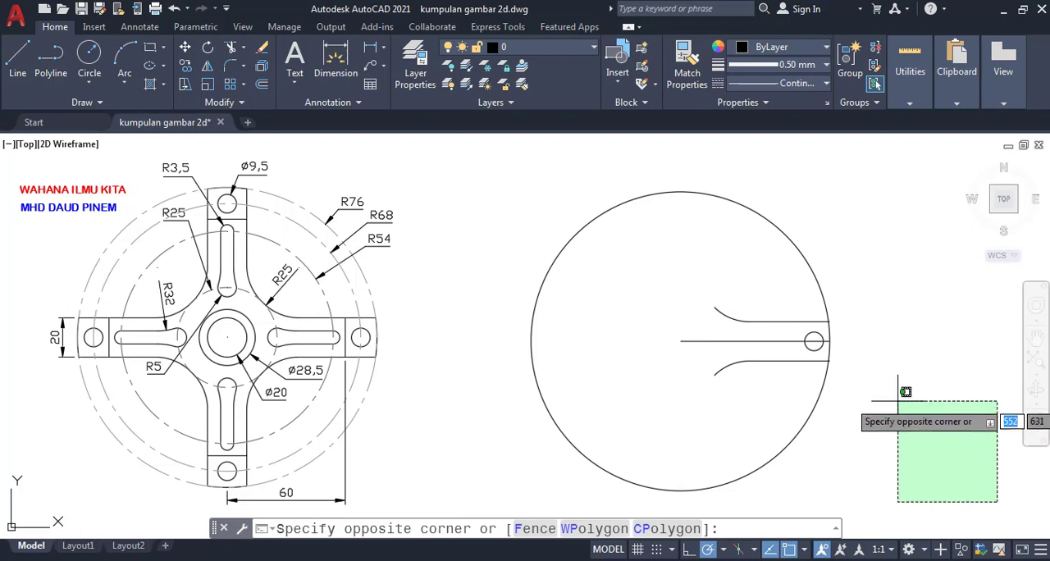
left_click(902, 454)
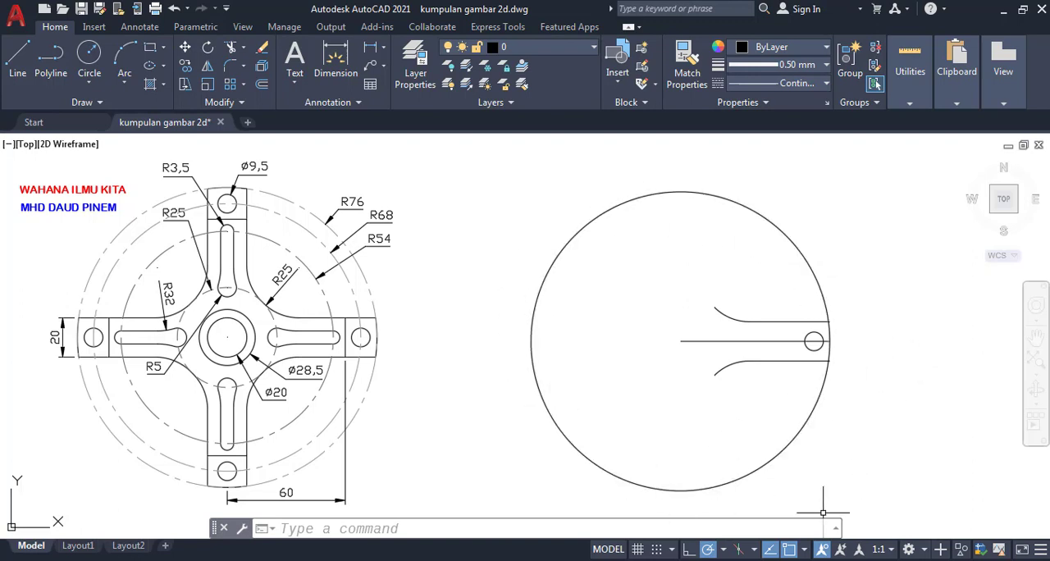
- Trim the large circle back to the arm's two edge lines, leaving only the short arc at the arm's outer end
left_click(530, 529)
type("TR")
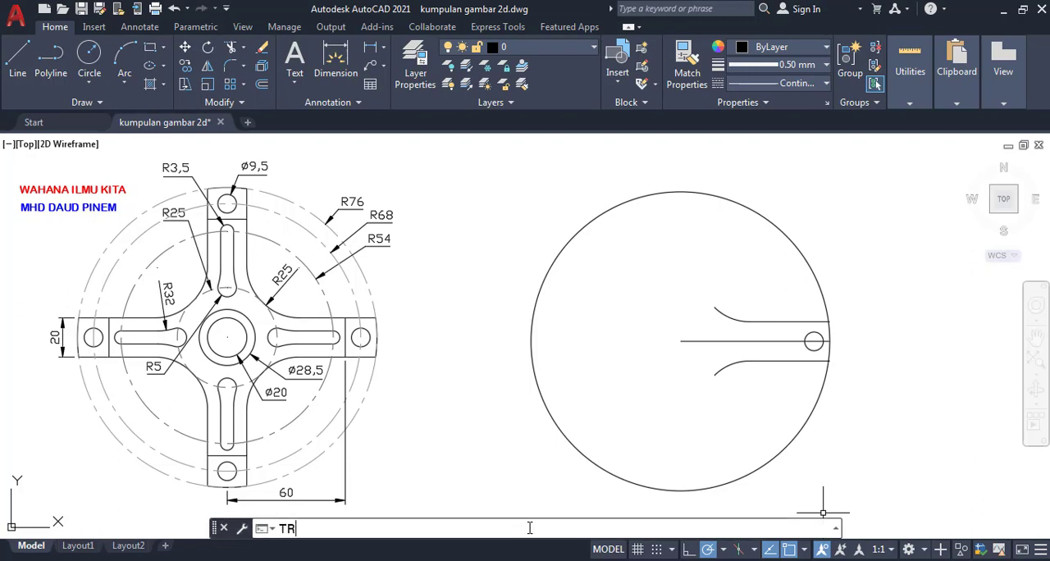
type("IM")
key("Return")
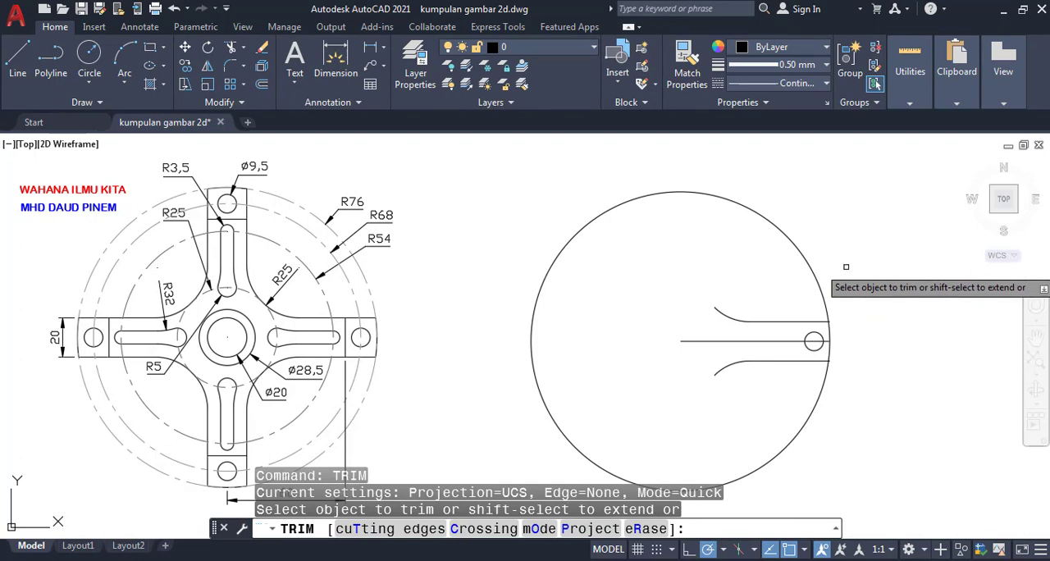
left_click(817, 277)
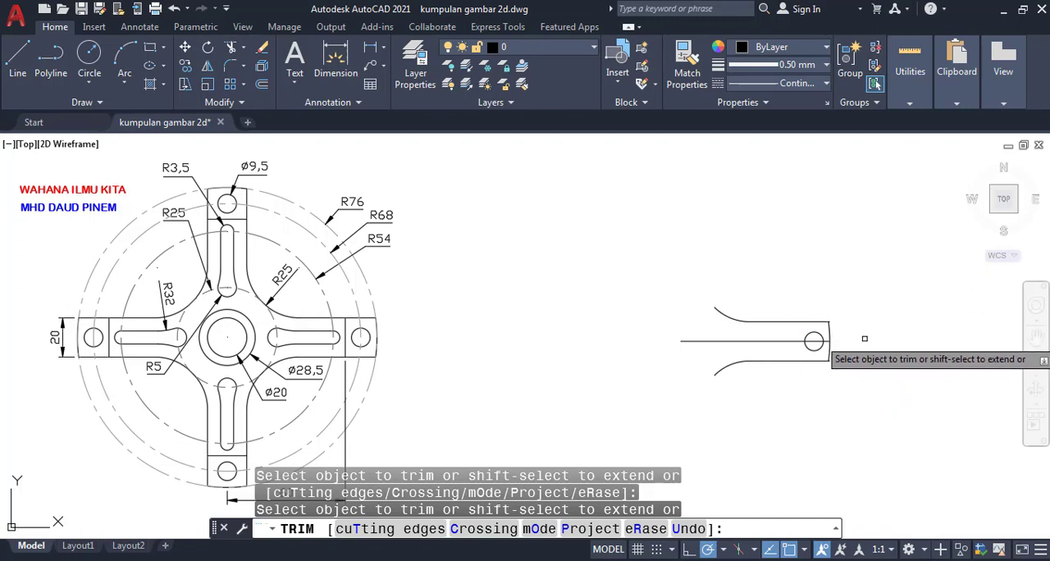
- Trim the short overhangs of the arm's upper and lower edge lines beyond the outer end arc
scroll(841, 338, "up", 8)
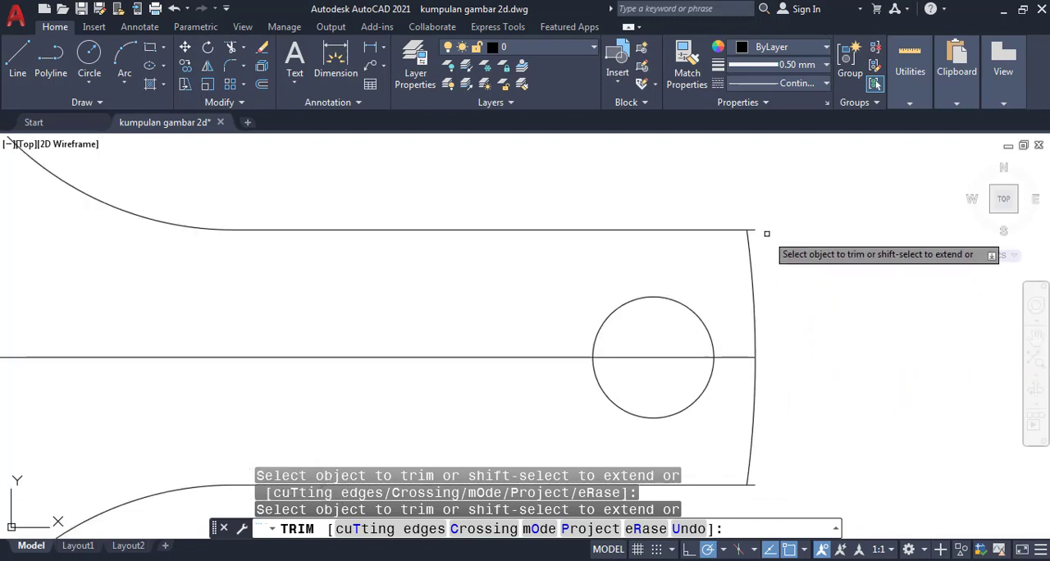
scroll(767, 234, "up", 2)
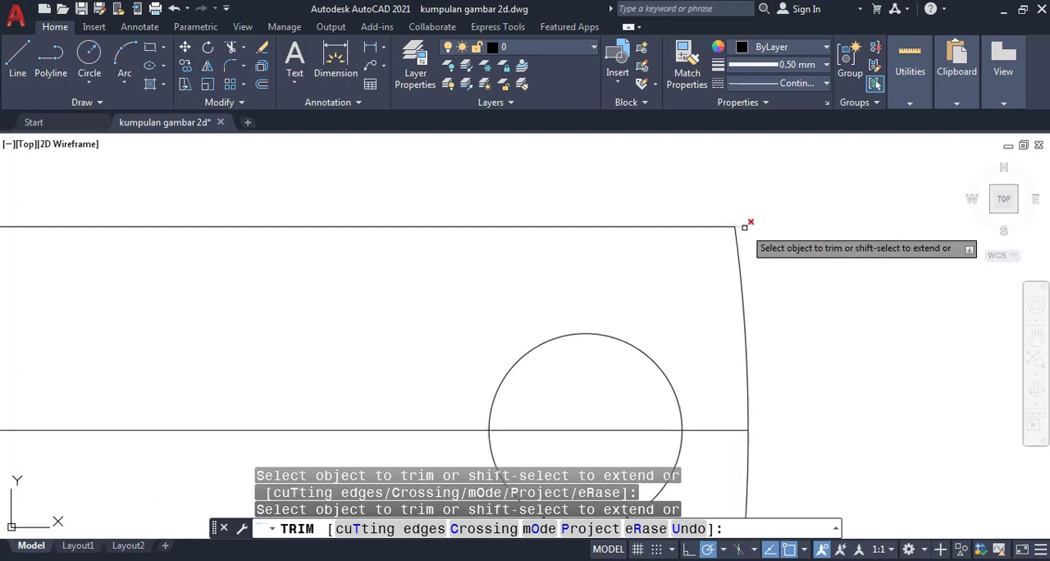
left_click(744, 227)
scroll(814, 388, "down", 2)
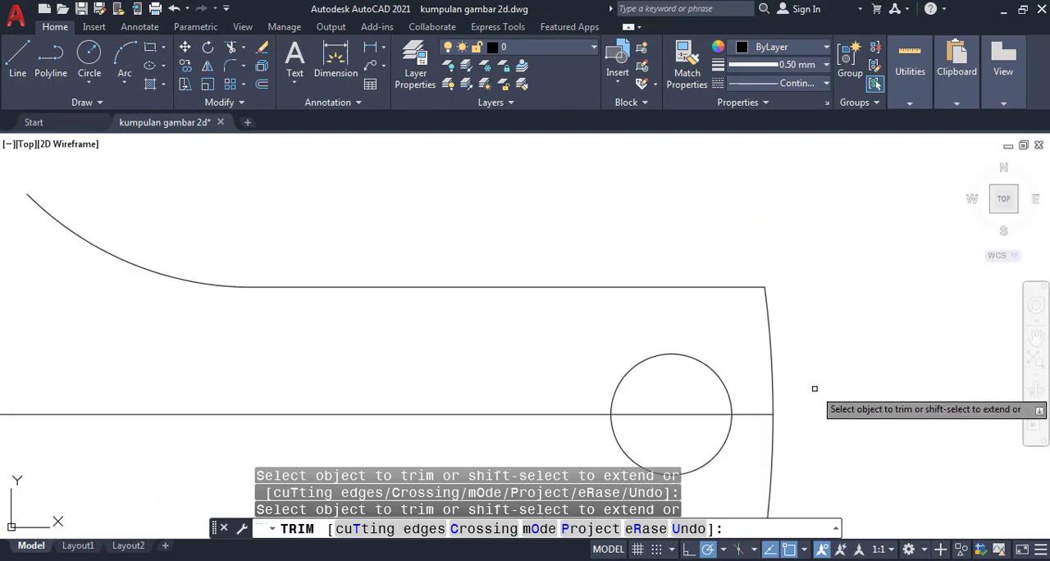
middle_click_drag(812, 387, 825, 320)
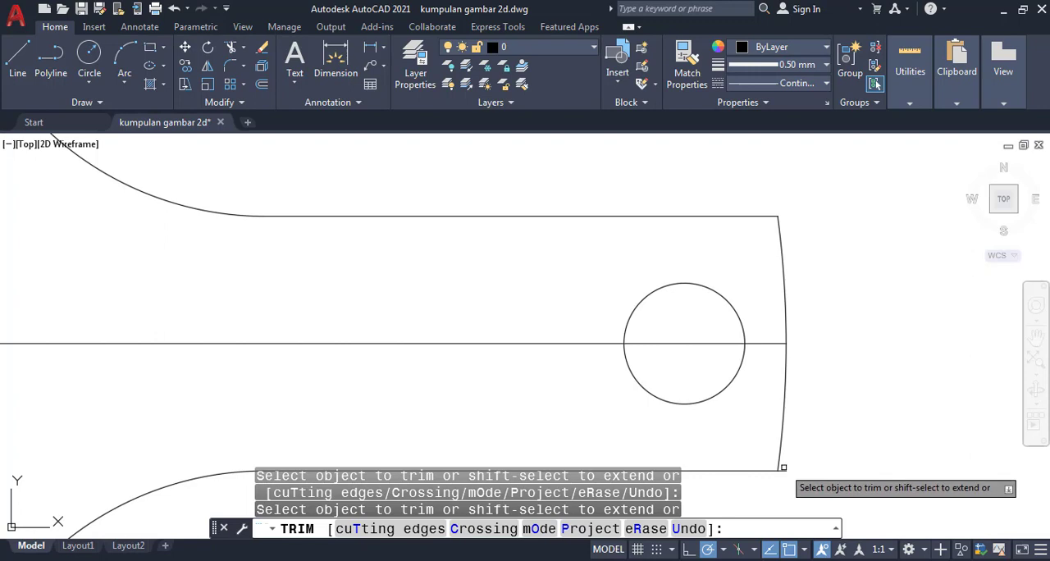
scroll(711, 346, "down", 4)
scroll(710, 346, "down", 3)
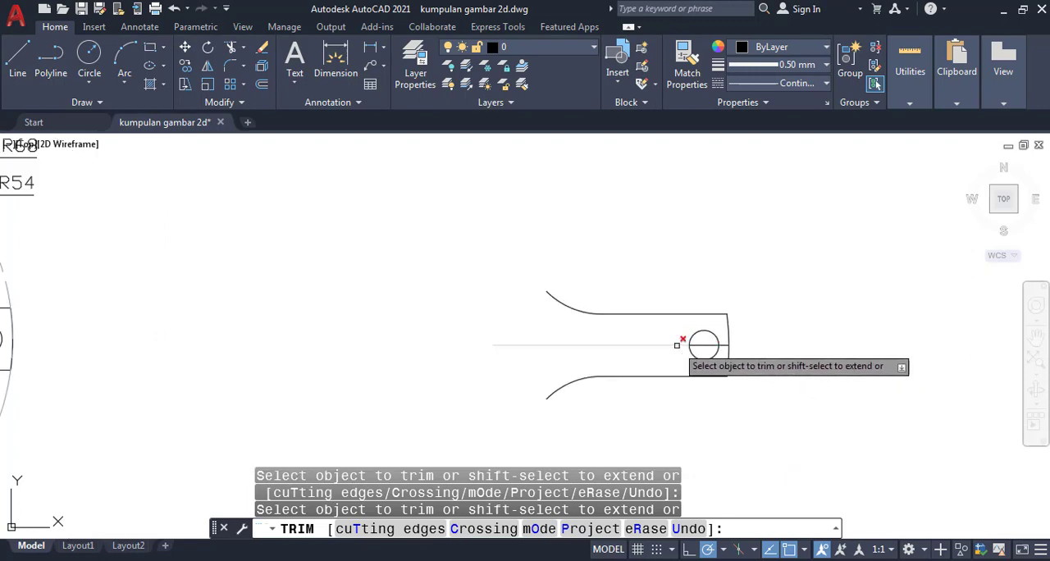
mouse_move(616, 311)
middle_mouse_down()
mouse_move(726, 327)
mouse_move(766, 319)
mouse_move(755, 320)
middle_mouse_up()
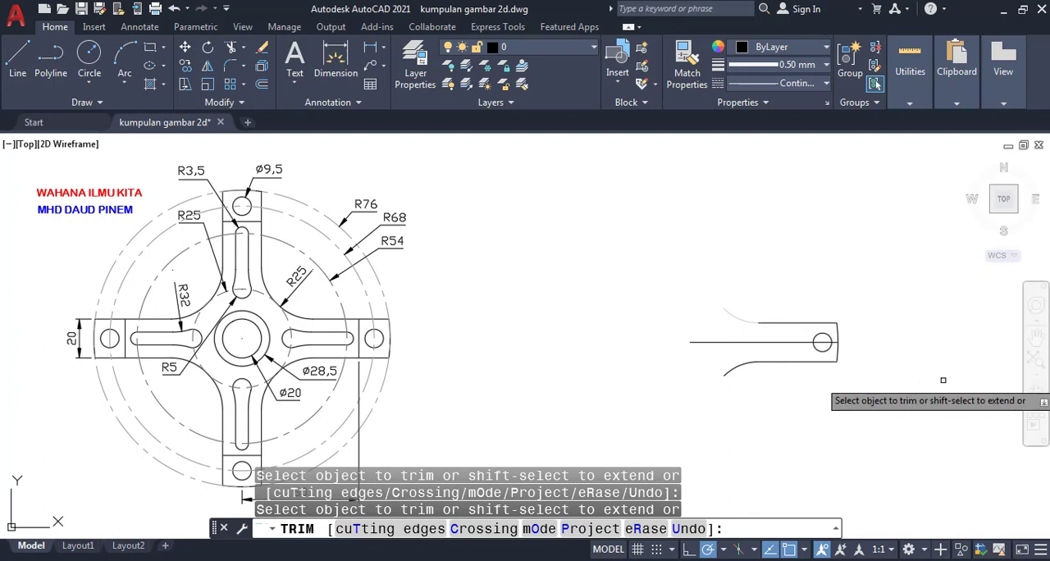
key("Return")
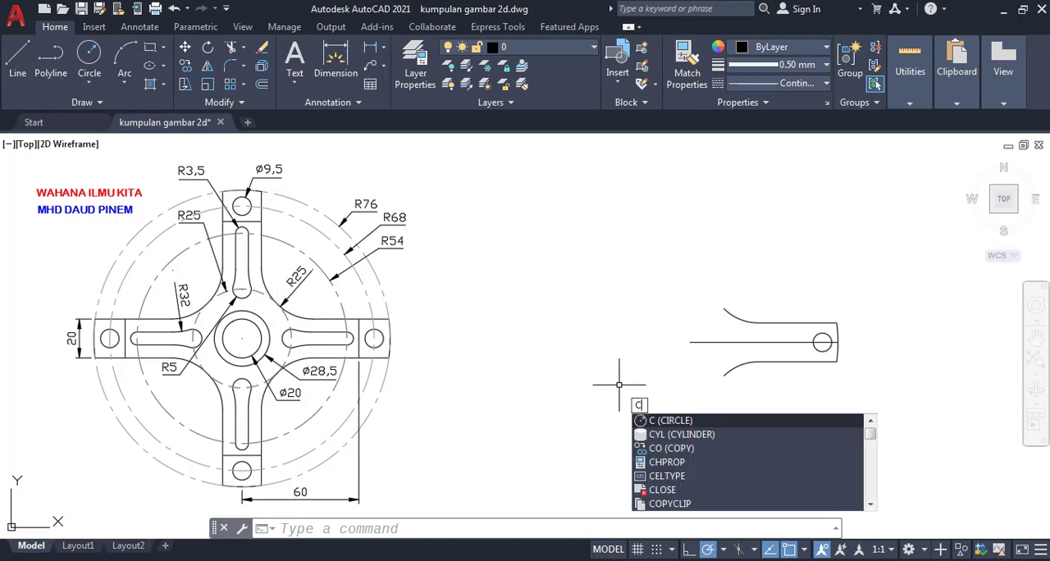
- Draw a circle of radius 25 centred on the center point of the arm's outer end arc
type("IRCL")
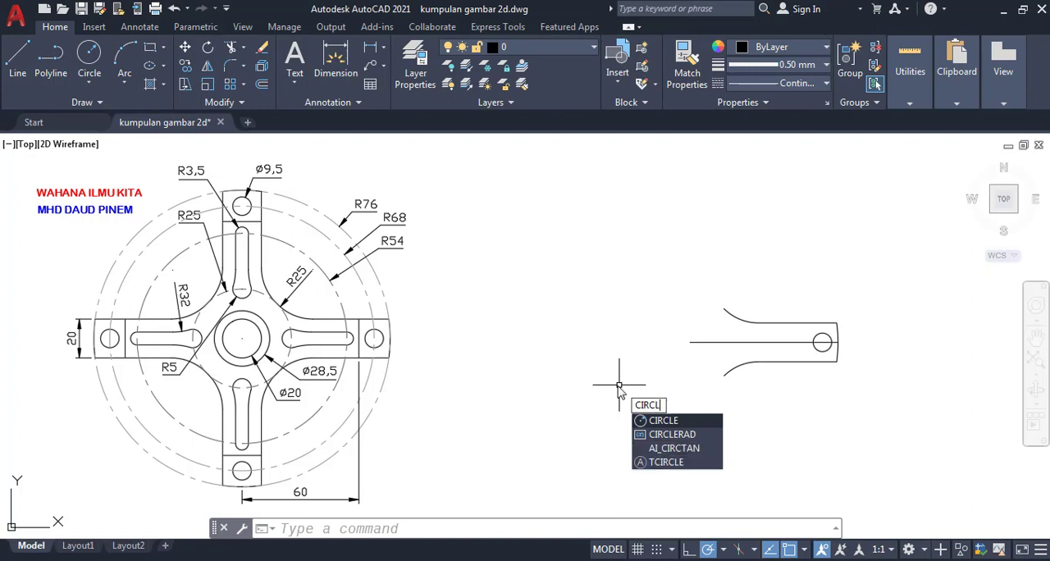
type("E")
key("Return")
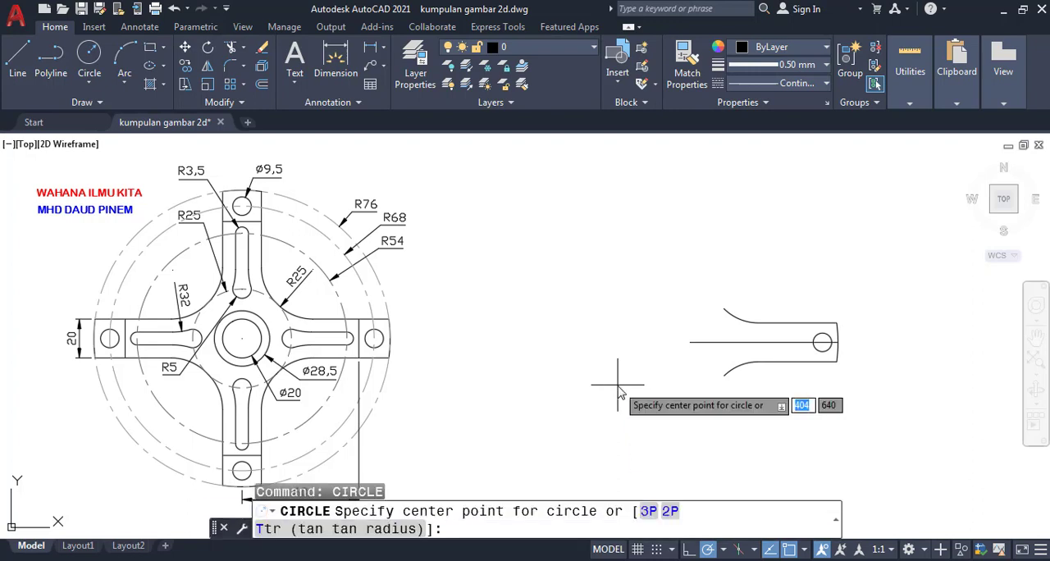
type("CEN")
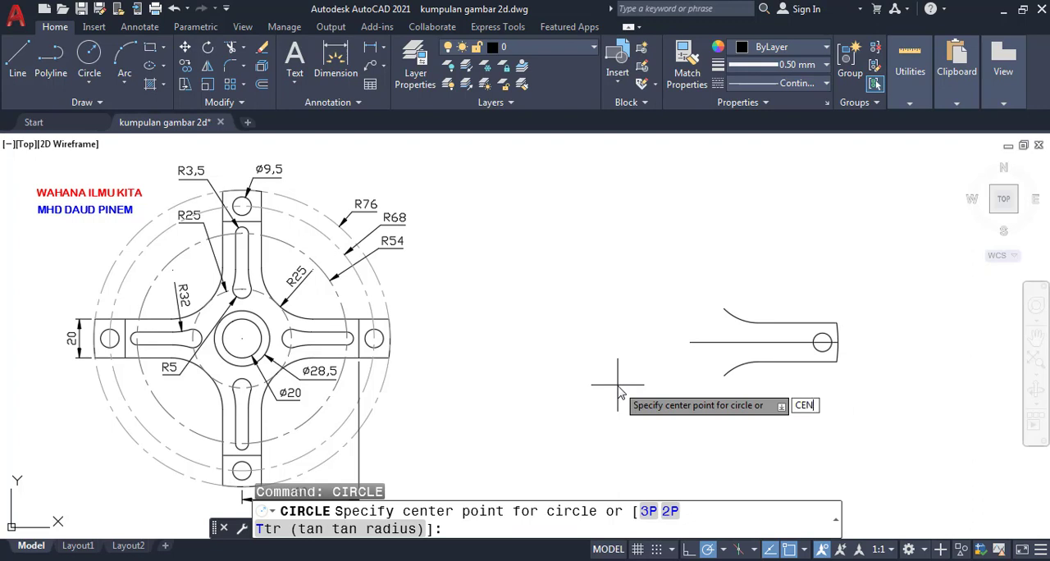
key("Return")
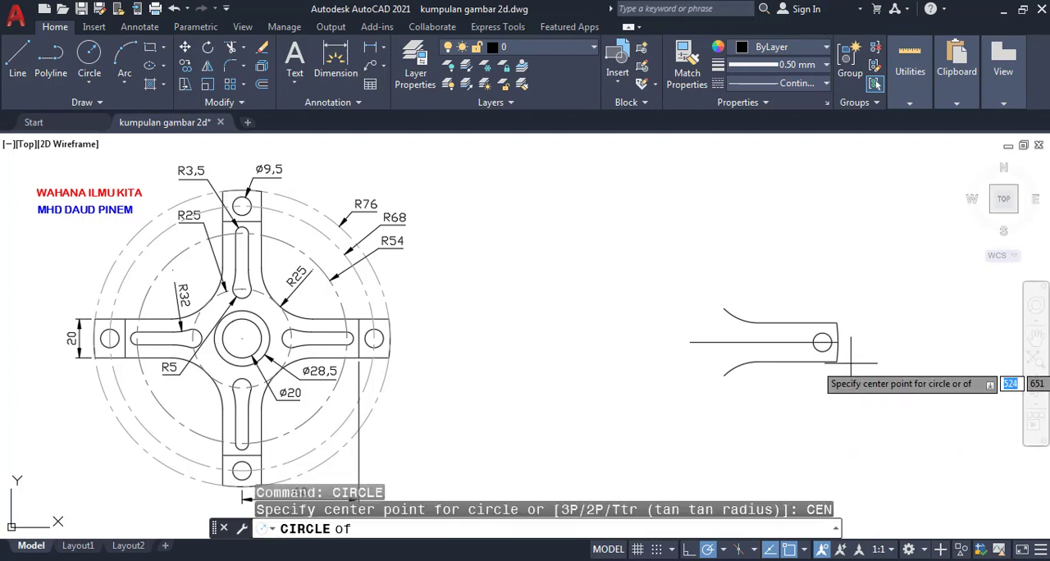
left_click(818, 332)
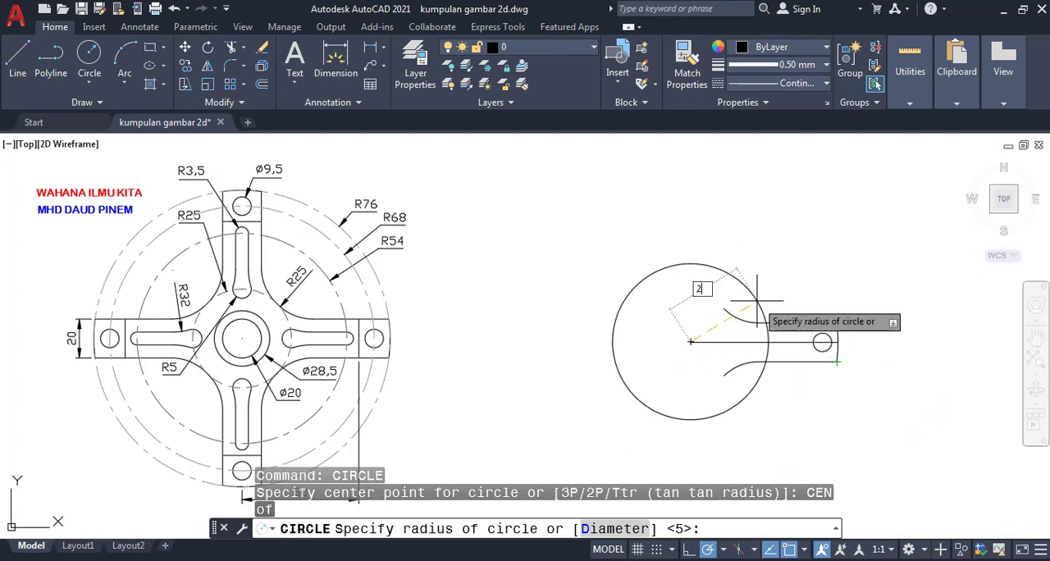
type("25")
key("Return")
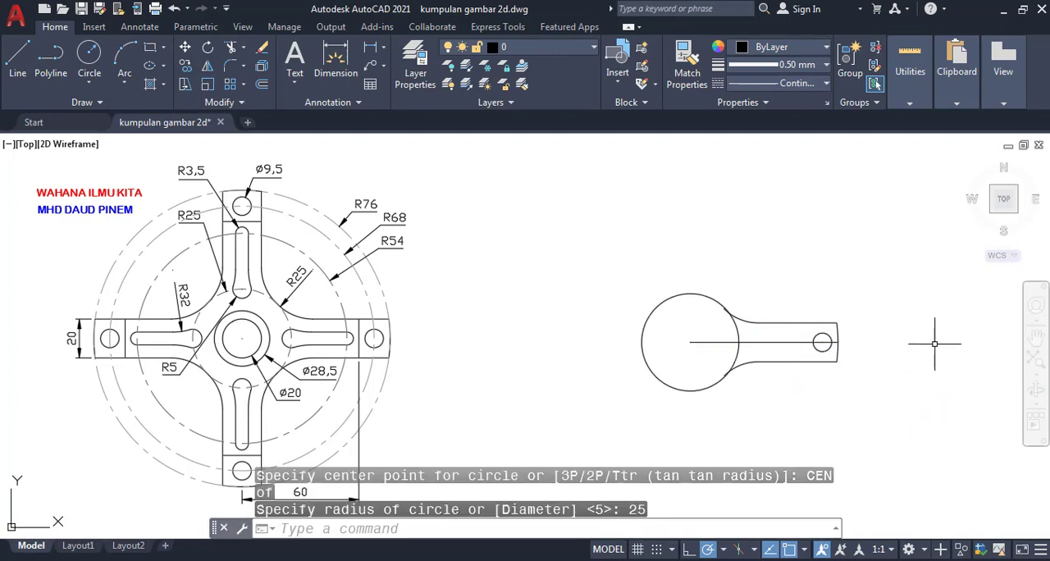
scroll(741, 310, "up", 6)
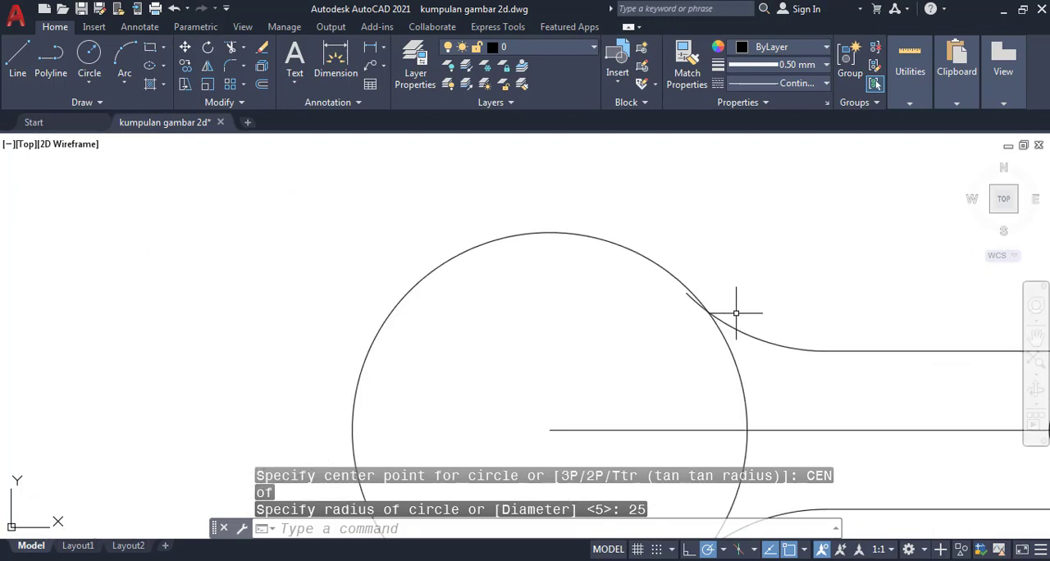
scroll(736, 313, "down", 6)
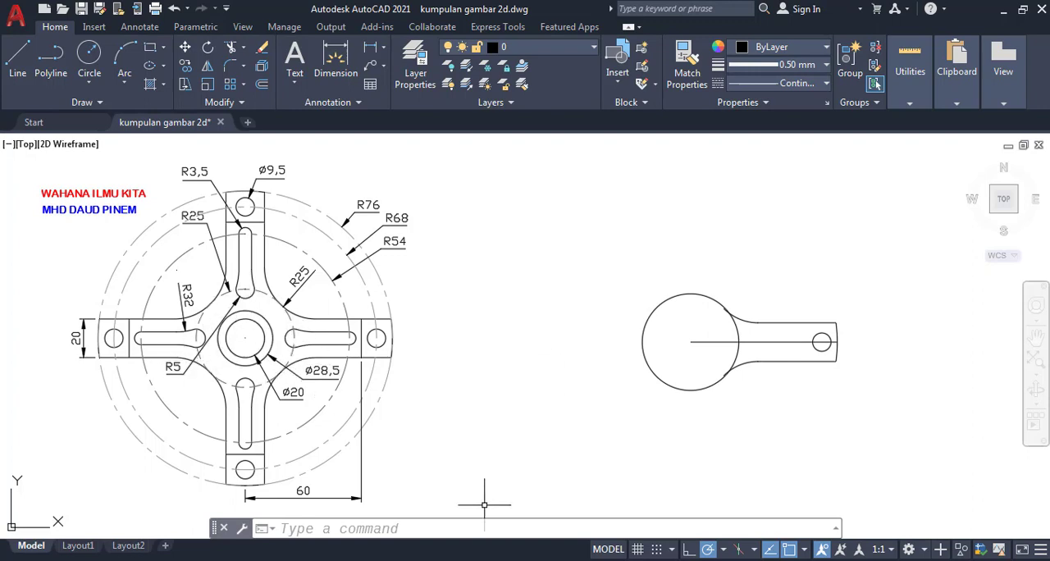
- Draw a circle of radius 5 centred where the radius 25 circle crosses the horizontal center line
left_click(482, 529)
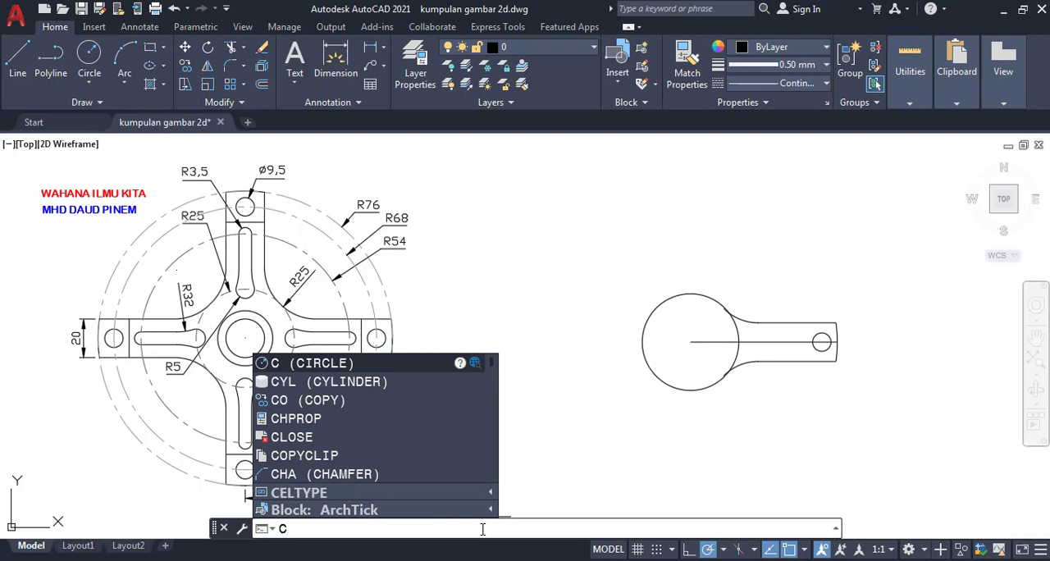
type("IR")
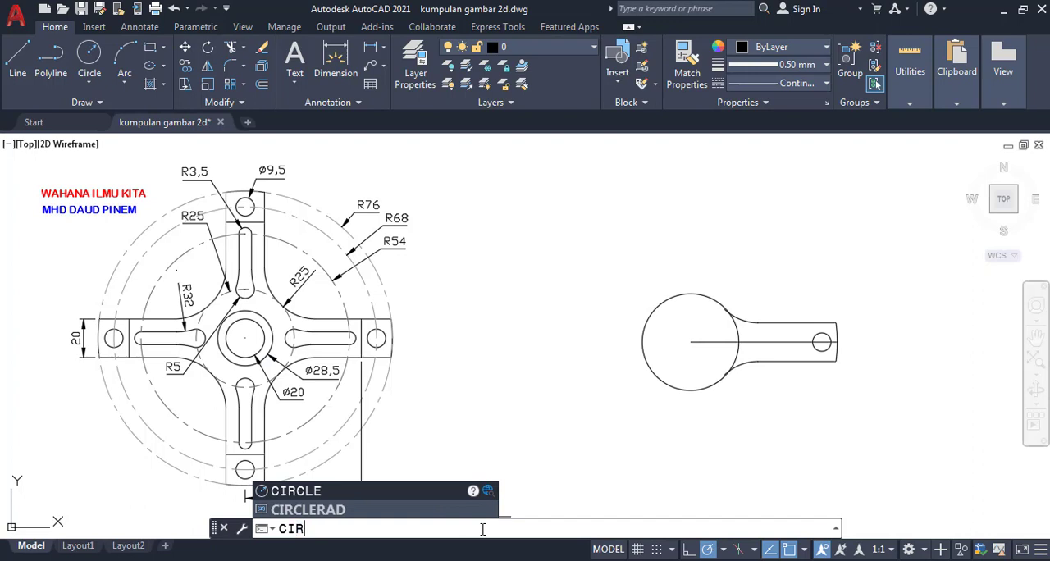
type("CLE")
key("Return")
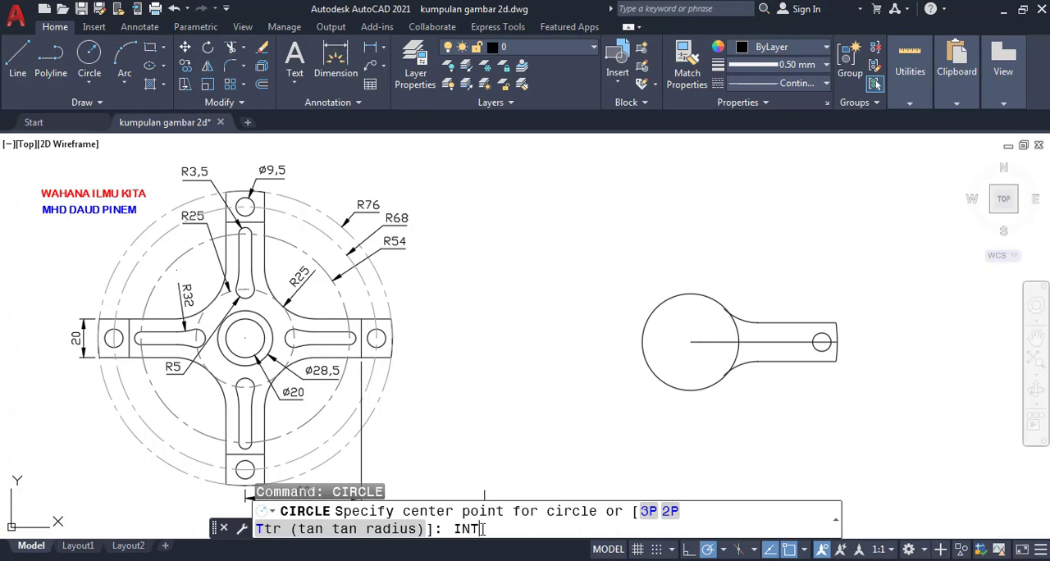
key("Return")
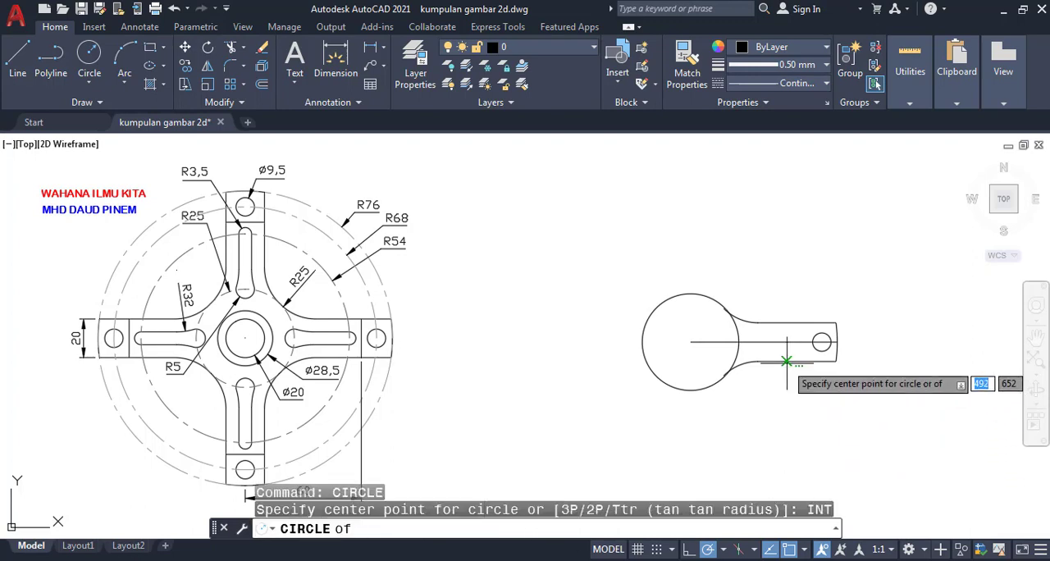
left_click(738, 342)
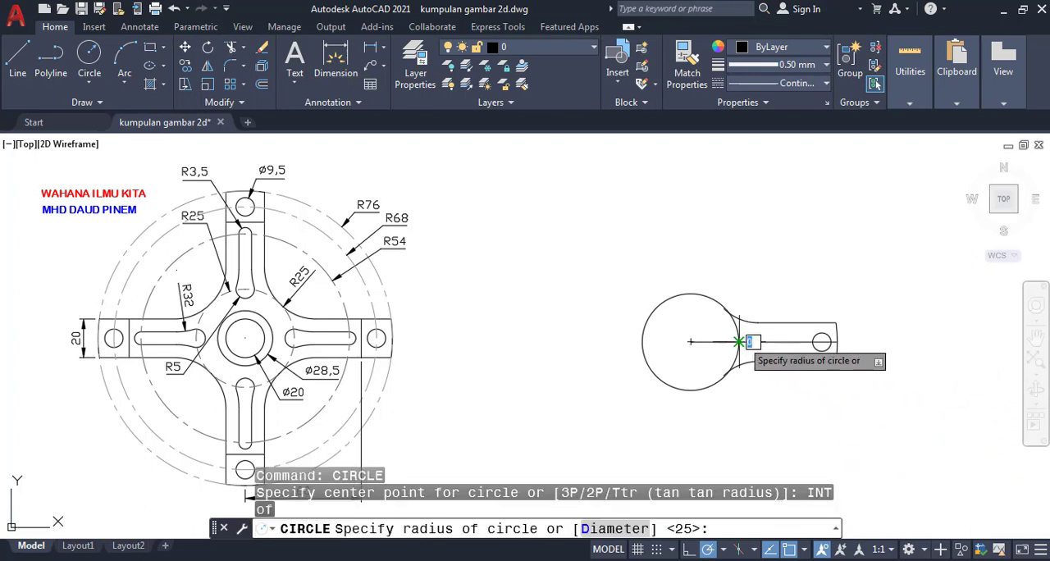
type("5")
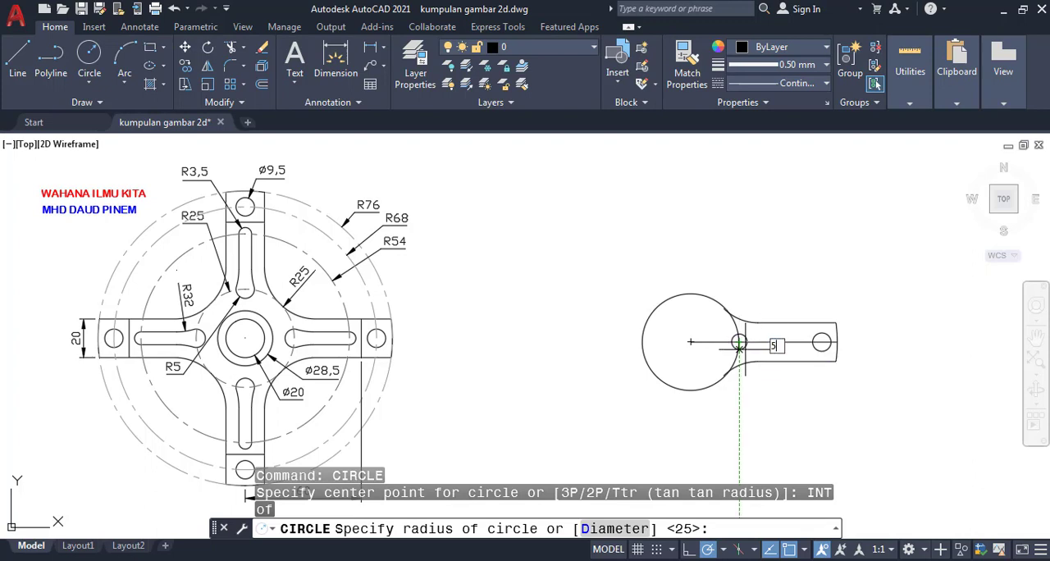
key("Return")
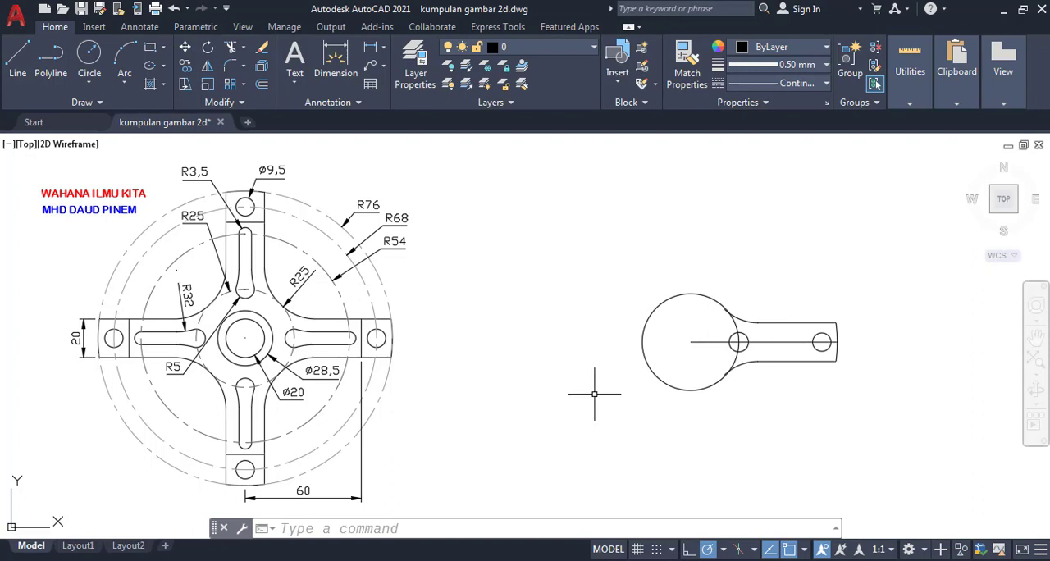
- Draw a circle of radius 54 centred on the inner end of the horizontal center line
type("IRCL")
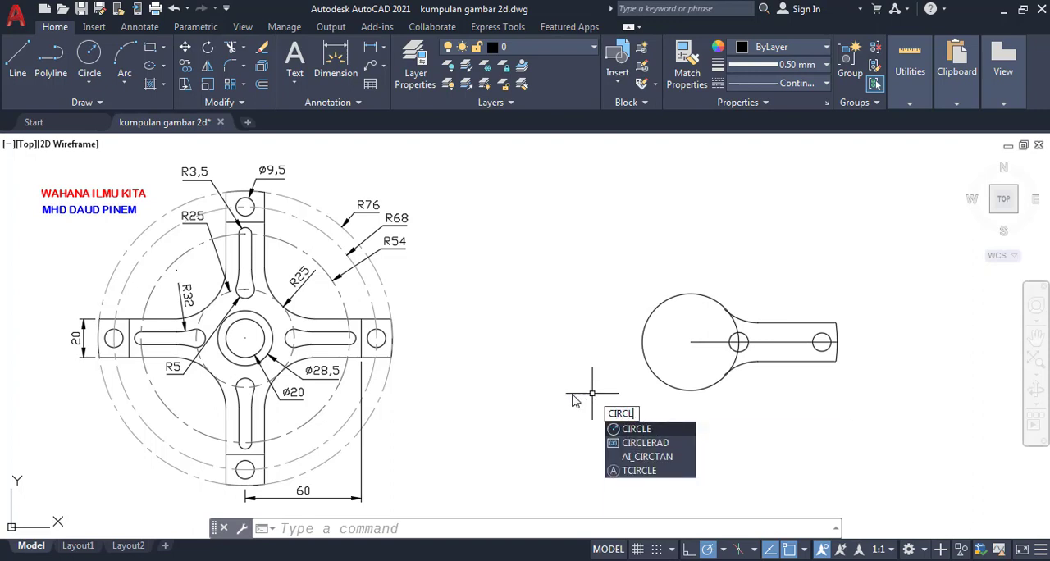
type("E")
key("Return")
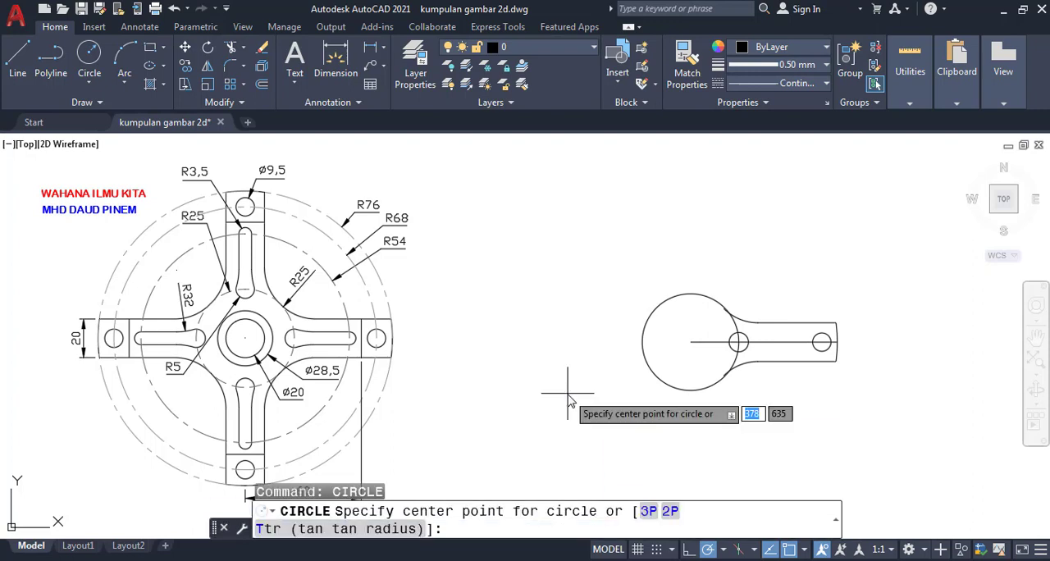
left_click(690, 342)
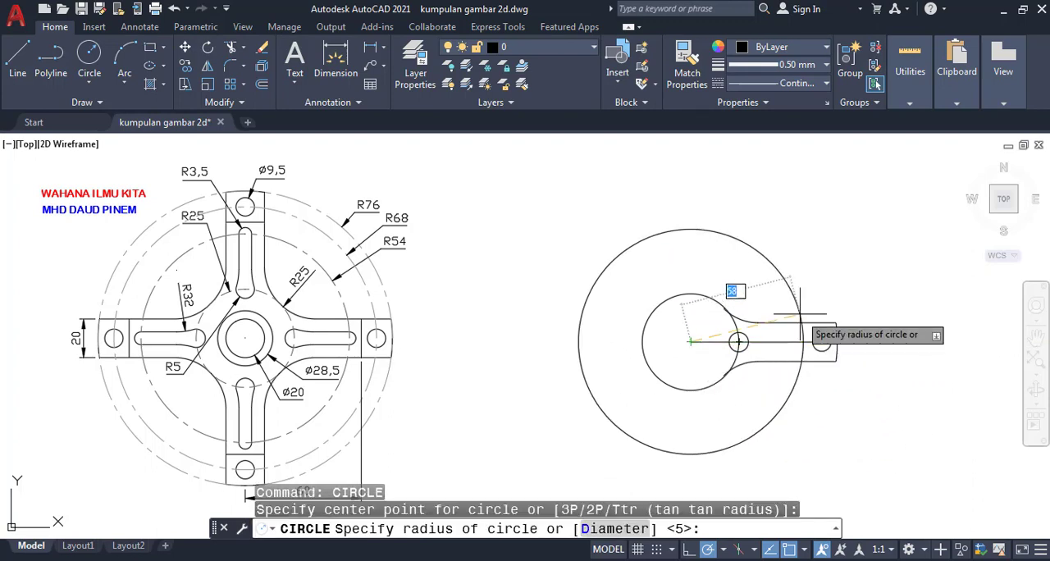
key("Return")
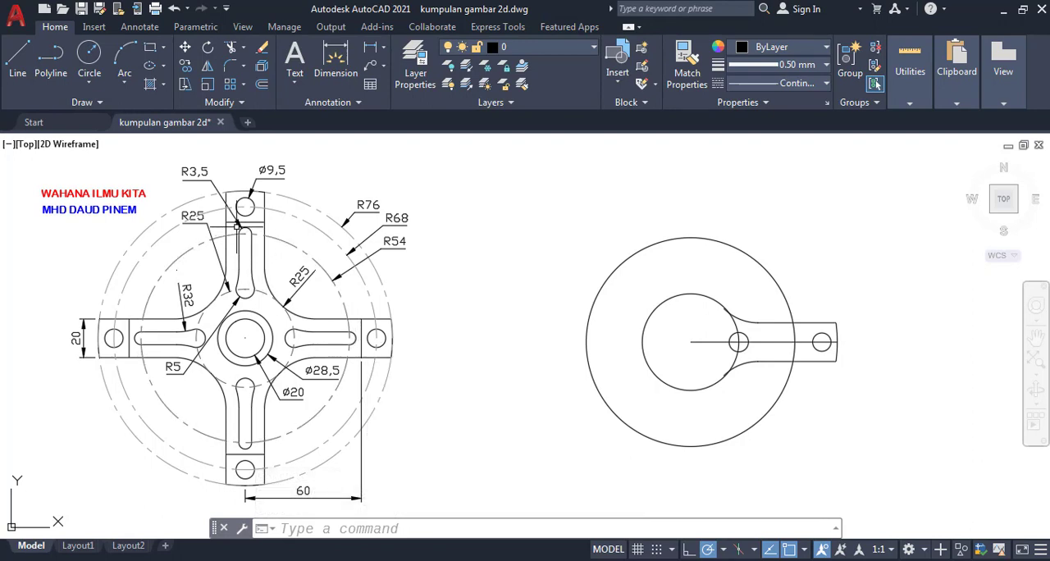
- Draw a circle of radius 3.5 centred on the radius 54 circle's quadrant point on the arm's center line
left_click(368, 530)
type("CIRCLE")
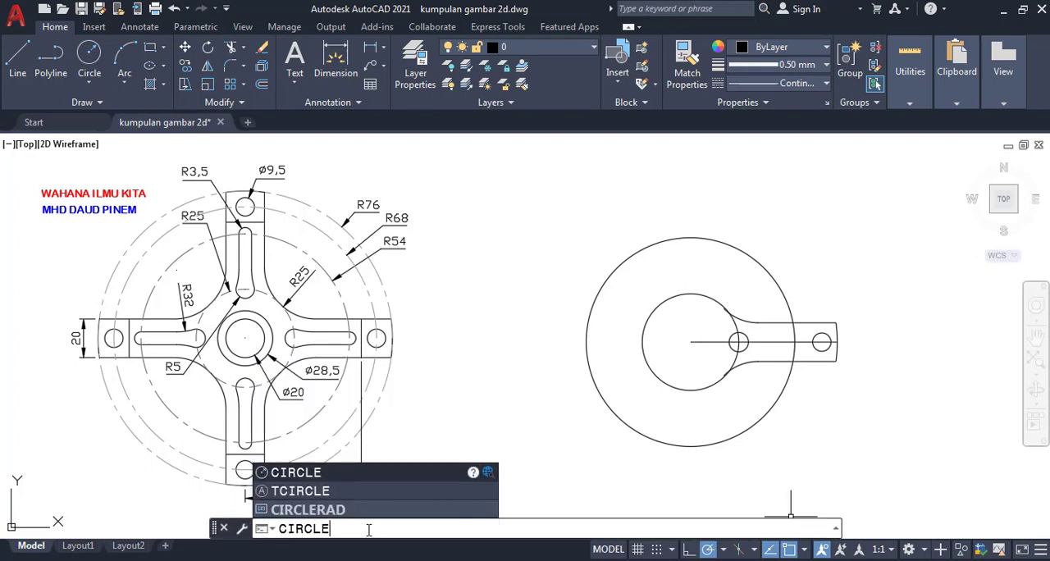
key("Return")
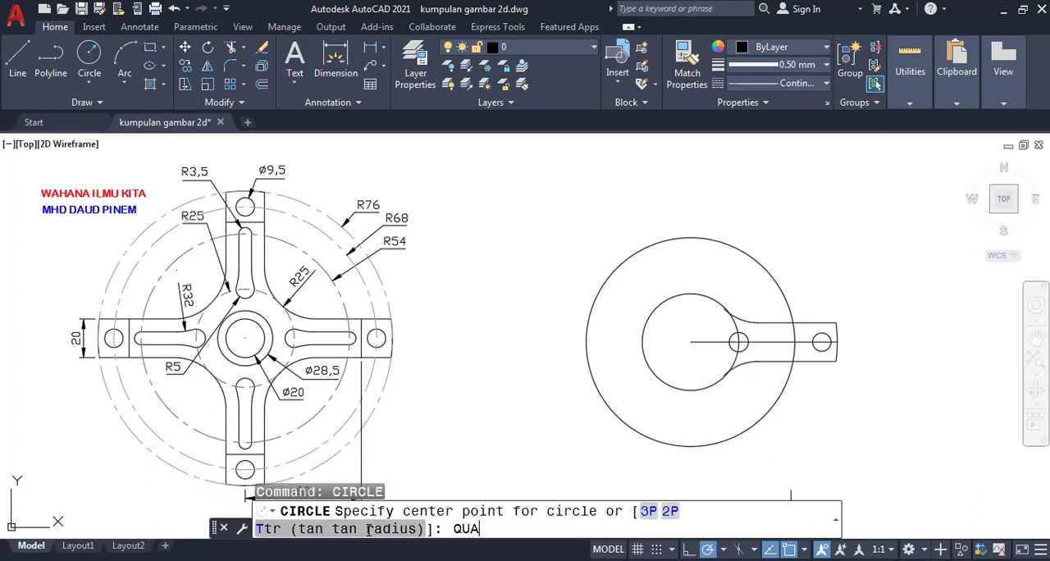
type("QUA")
key("Return")
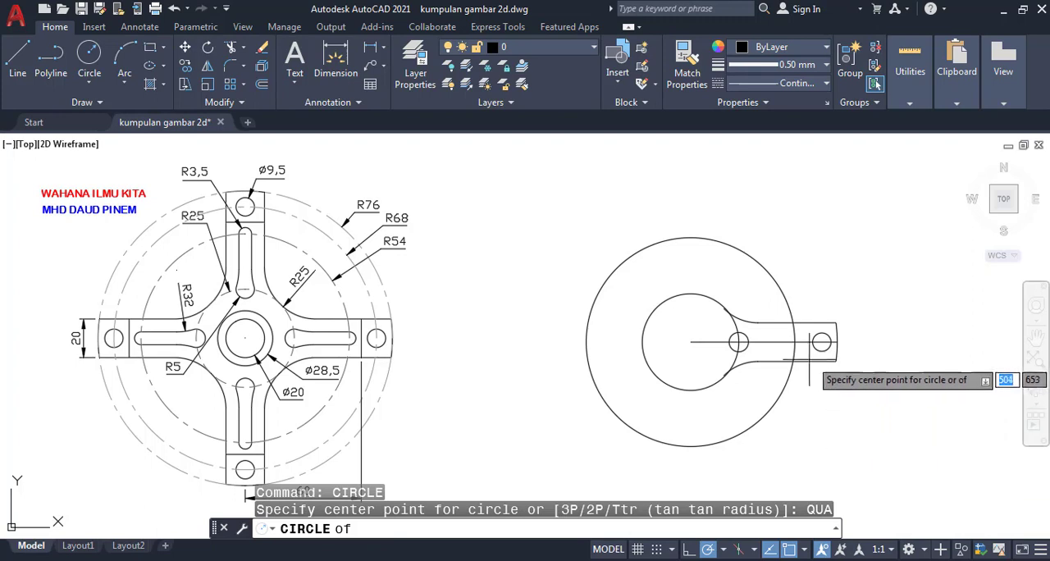
left_click(794, 342)
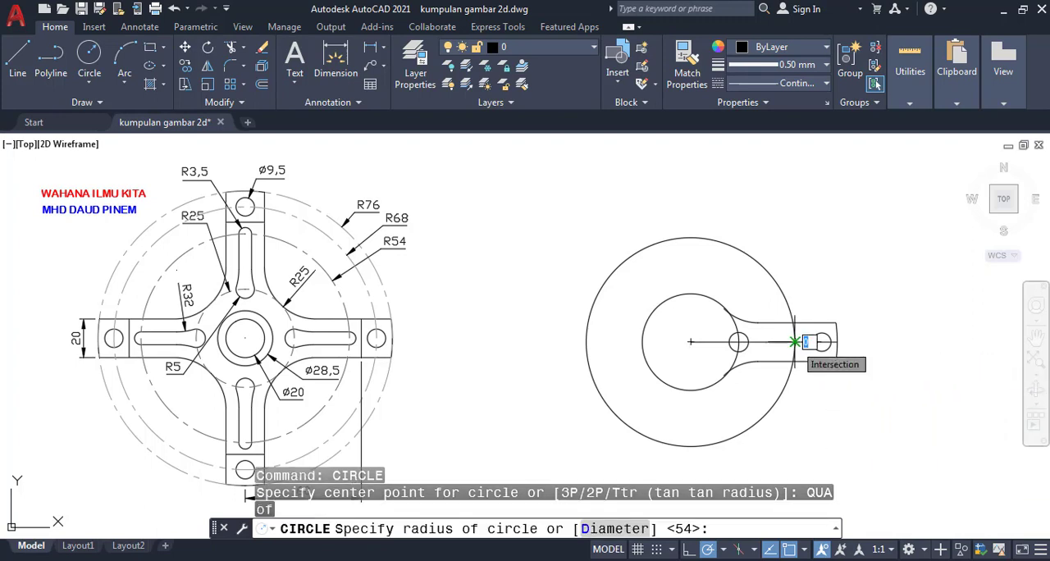
type("3.5")
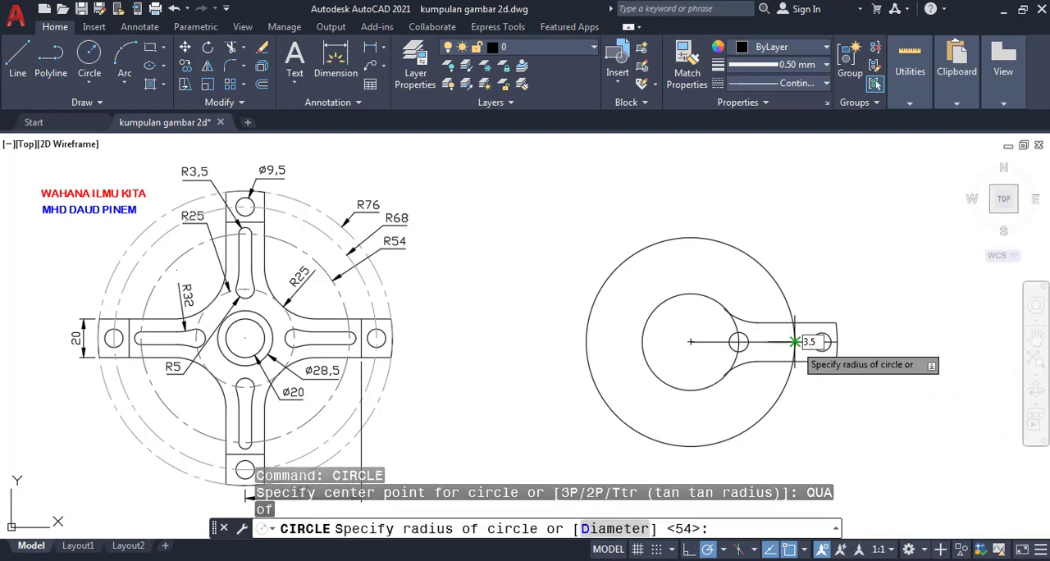
key("Return")
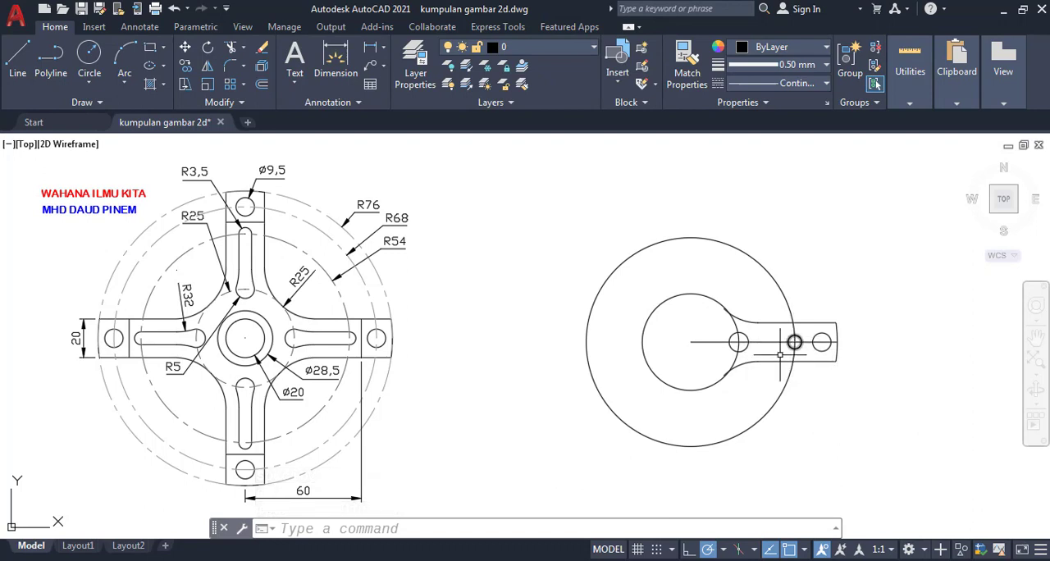
- Trim the horizontal center line so it runs only from the radius 5 circle's center to the radius 3.5 circle's outer edge
scroll(792, 369, "up", 2)
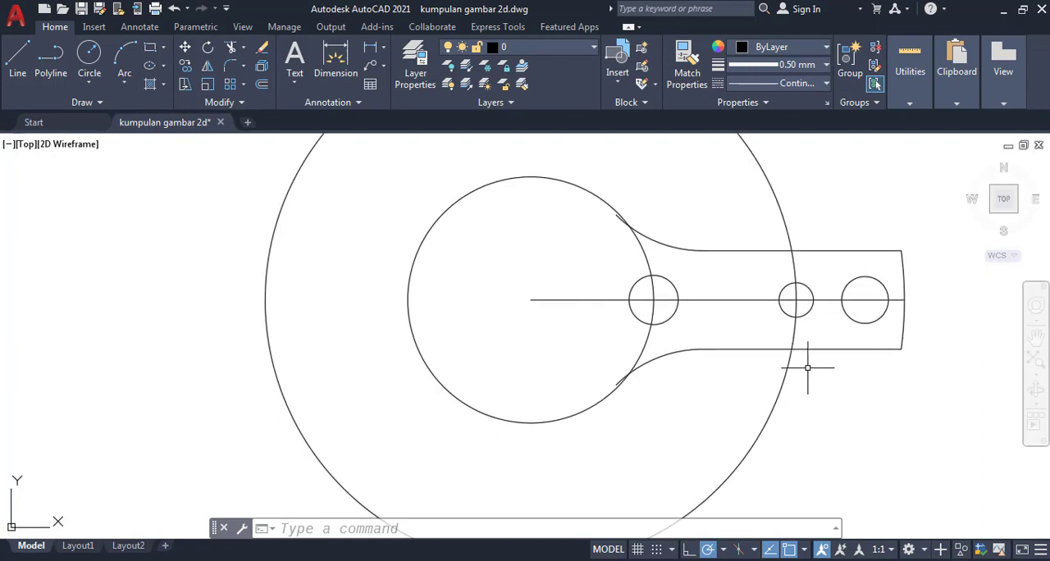
middle_click_drag(817, 367, 743, 376)
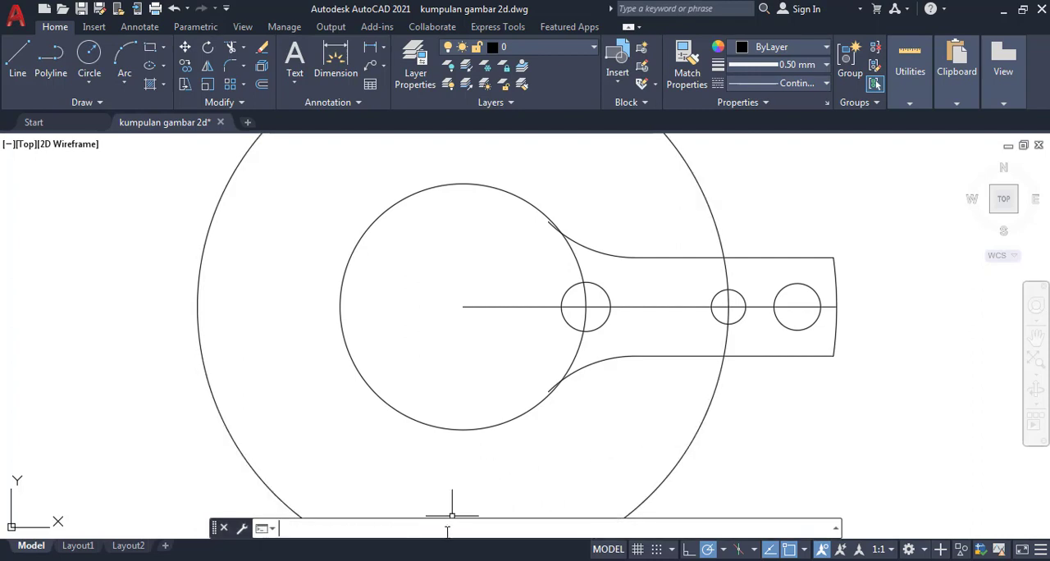
type("IM")
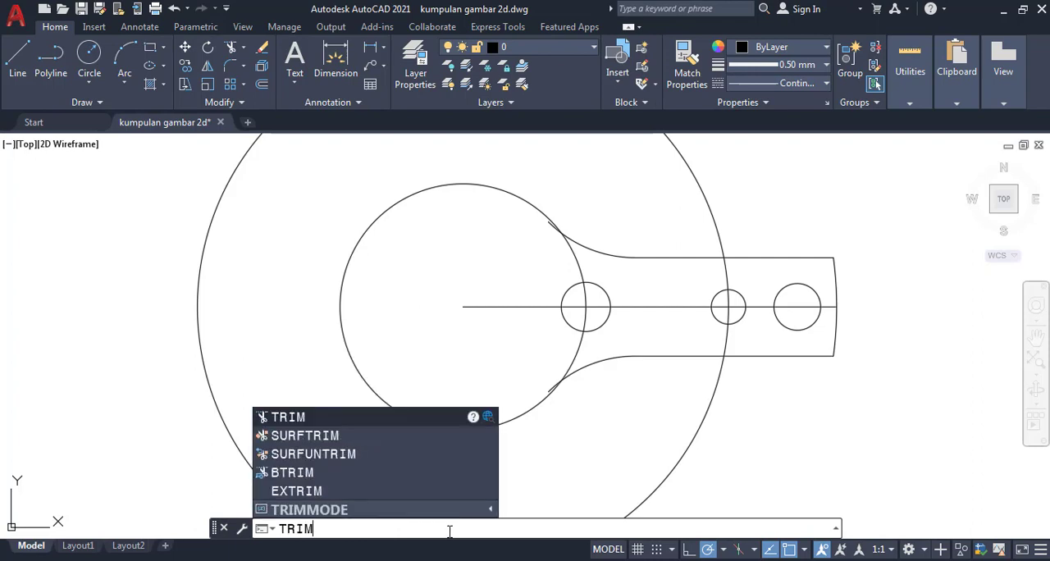
key("Return")
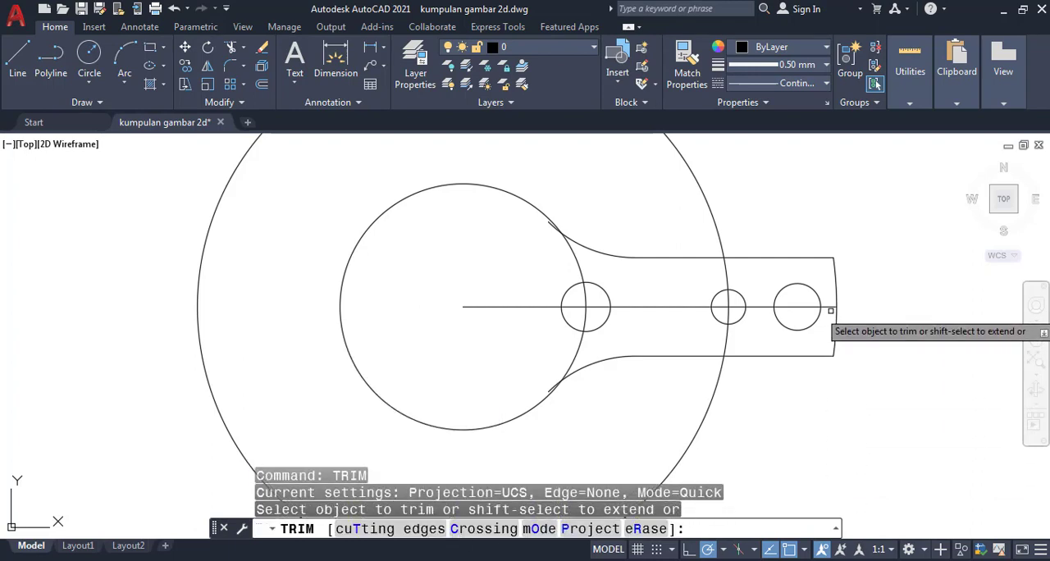
left_click(831, 307)
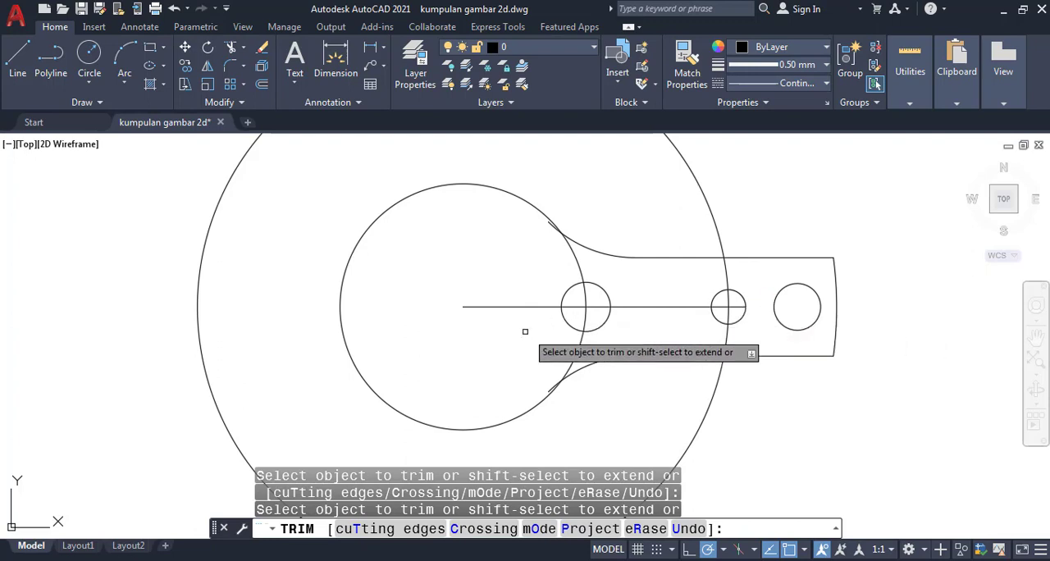
left_click(502, 305)
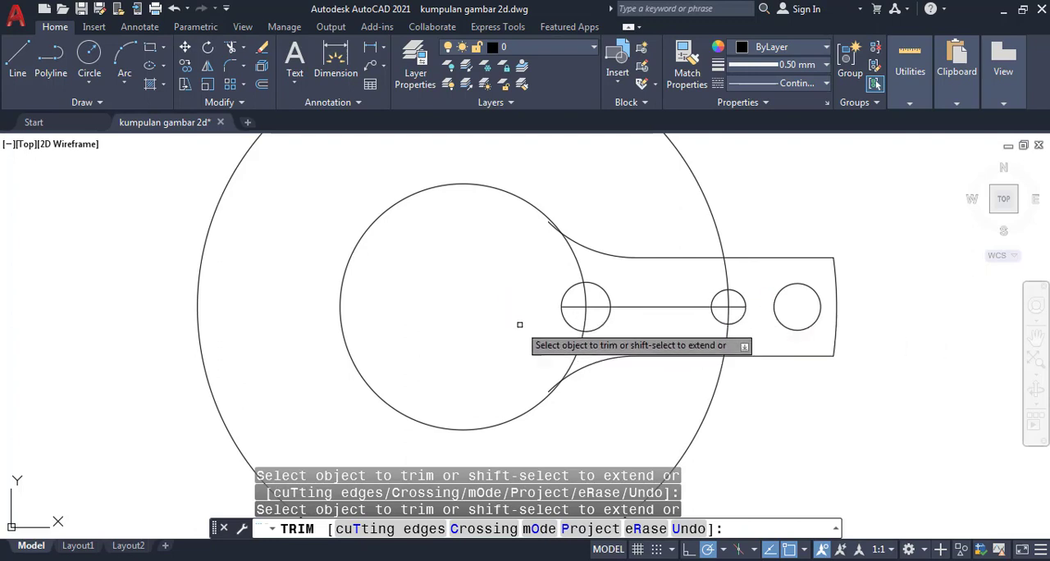
left_click(574, 311)
key("Return")
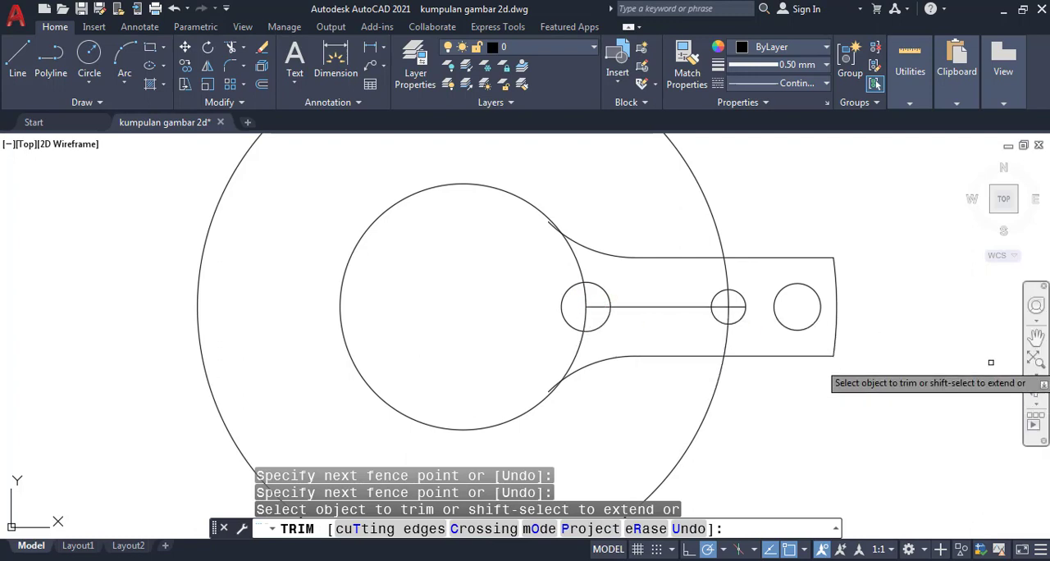
key("Return")
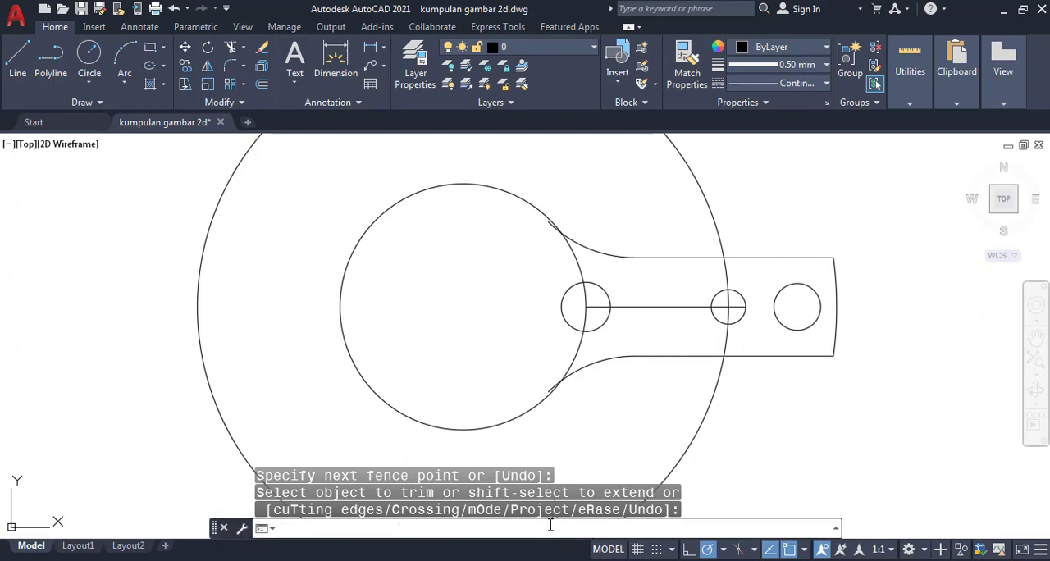
- Offset the shortened center line 3.5 to both sides to form the slot's upper and lower edges
type("OFFSET")
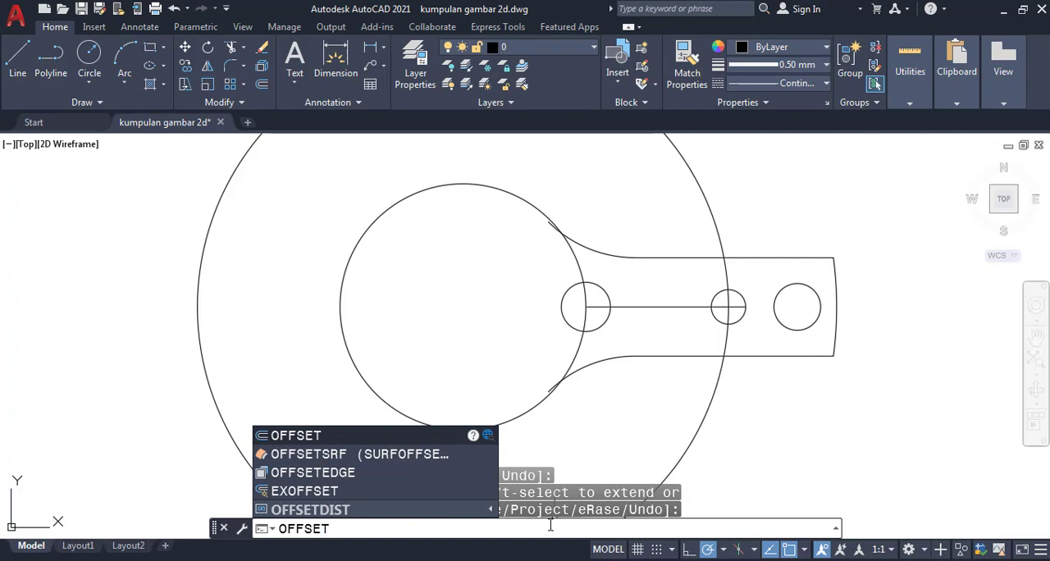
key("Return")
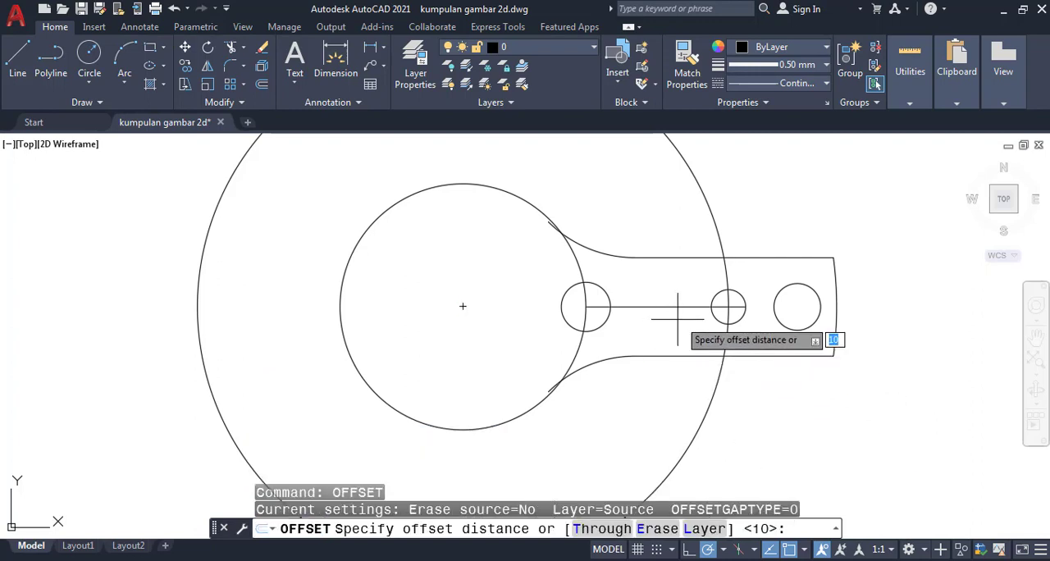
scroll(730, 306, "up", 6)
scroll(730, 306, "down", 4)
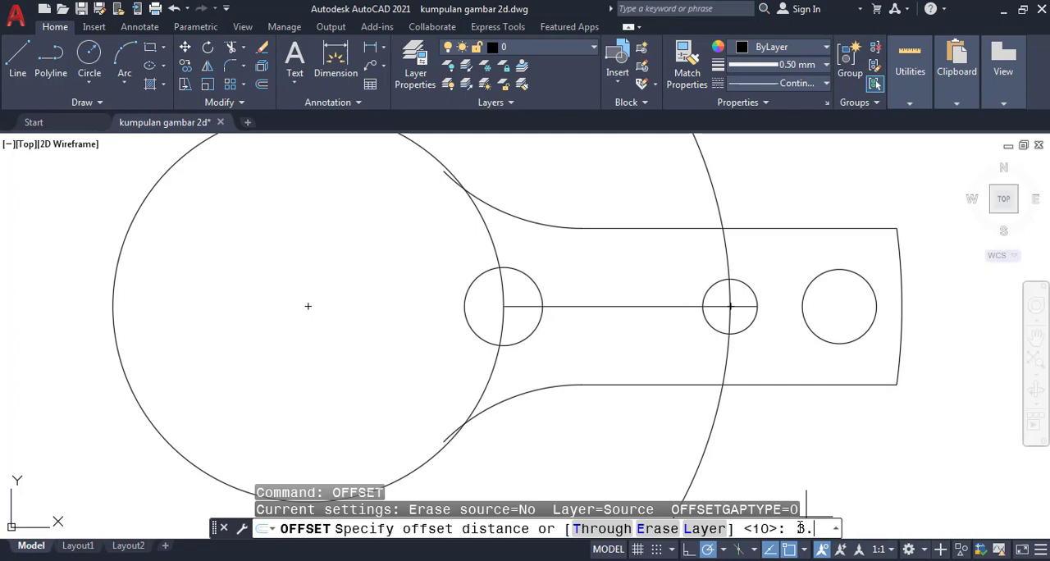
key("Return")
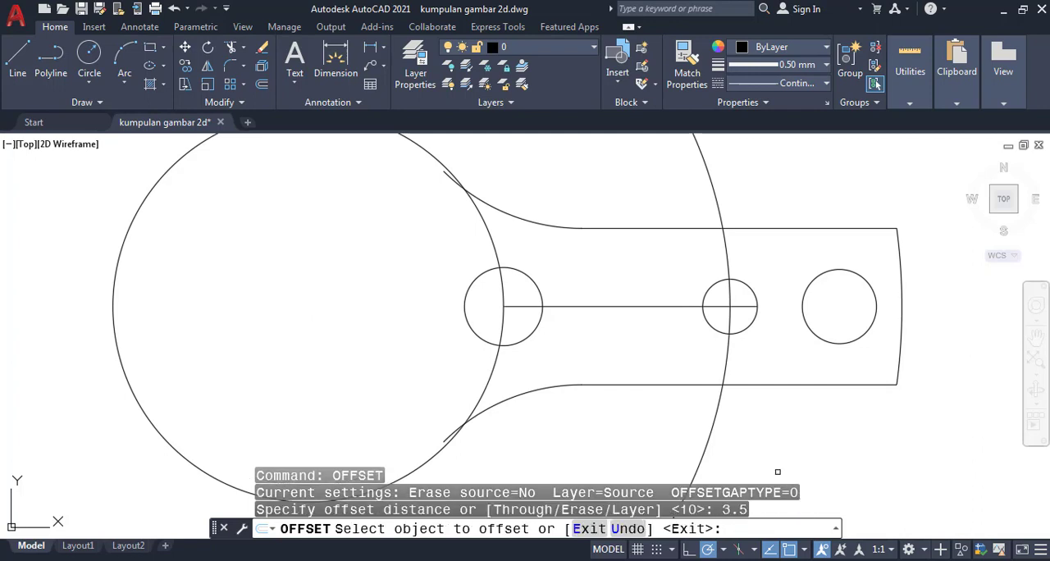
left_click(616, 306)
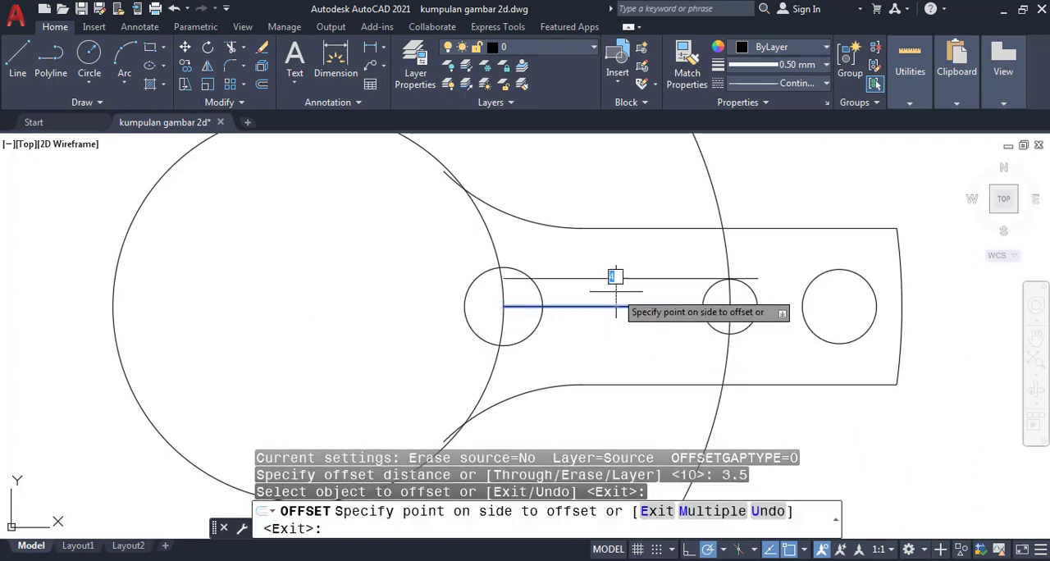
left_click(615, 256)
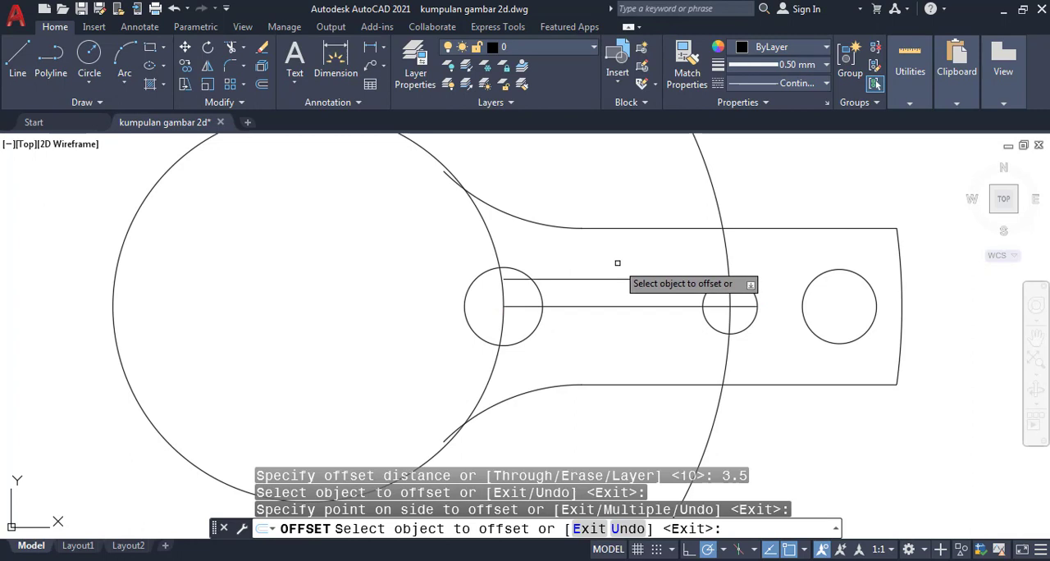
left_click(625, 306)
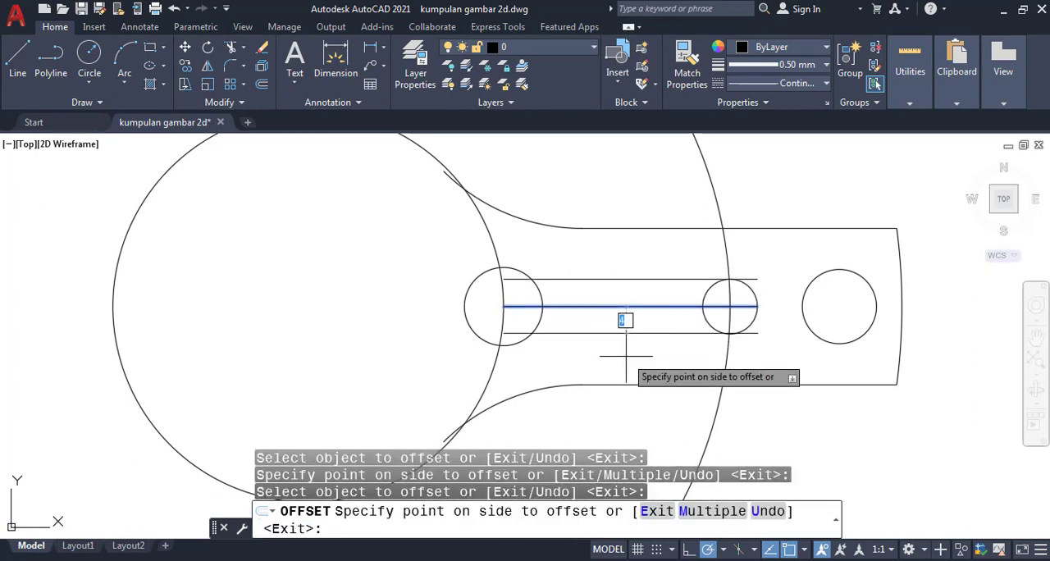
left_click(626, 356)
key("Return")
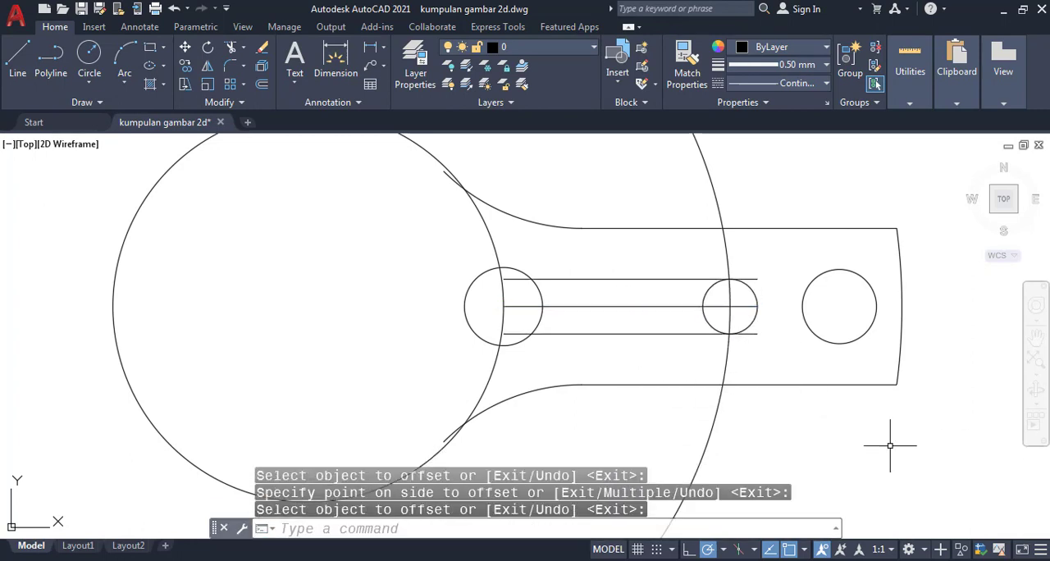
- Trim the radius 5 and radius 3.5 circles and the two offset lines against each other into one closed slot outline
scroll(549, 353, "up", 2)
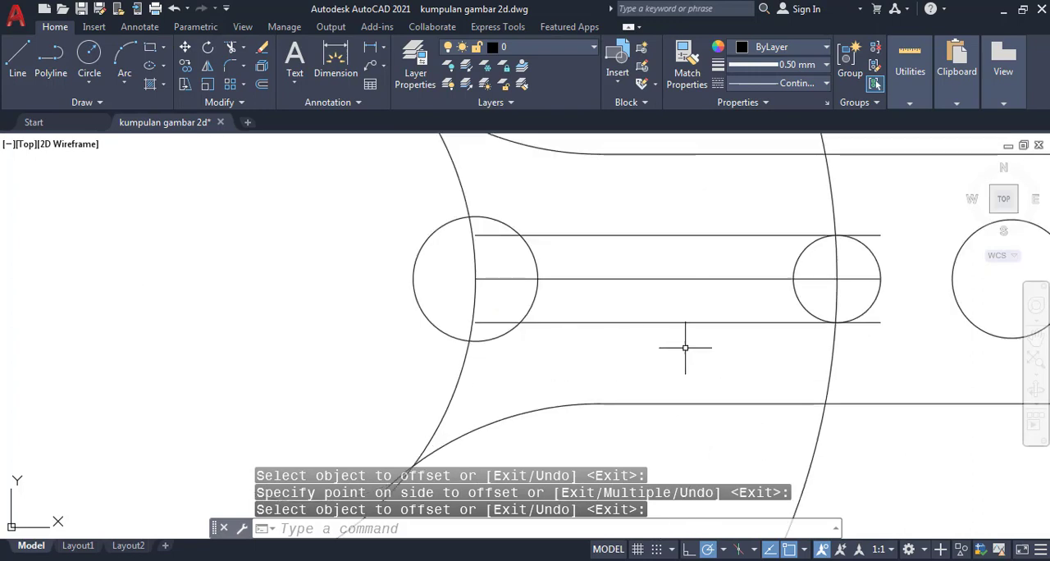
mouse_move(685, 347)
middle_mouse_down()
mouse_move(548, 359)
mouse_move(552, 370)
middle_mouse_up()
type("T")
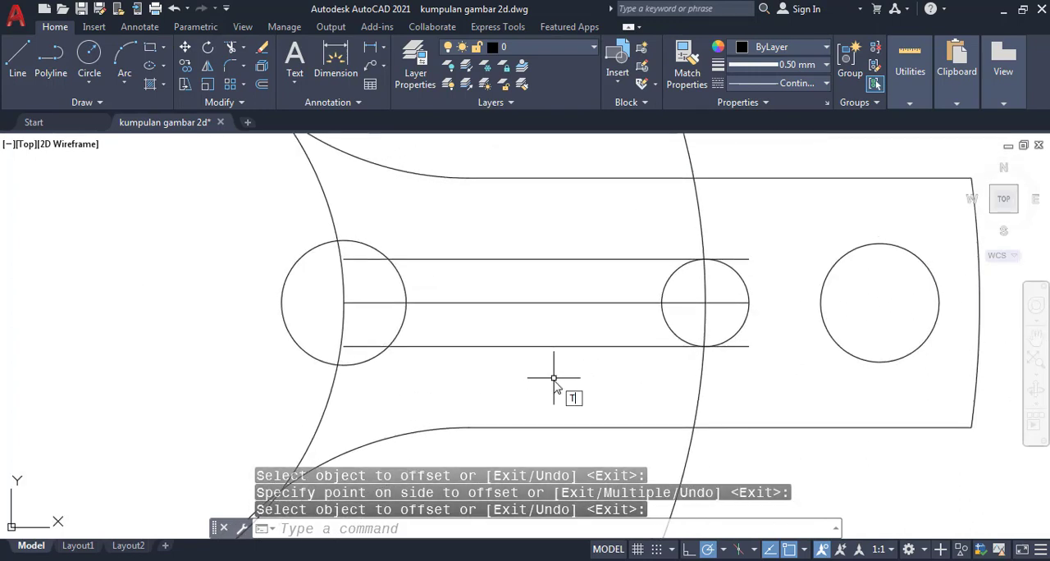
type("RIM")
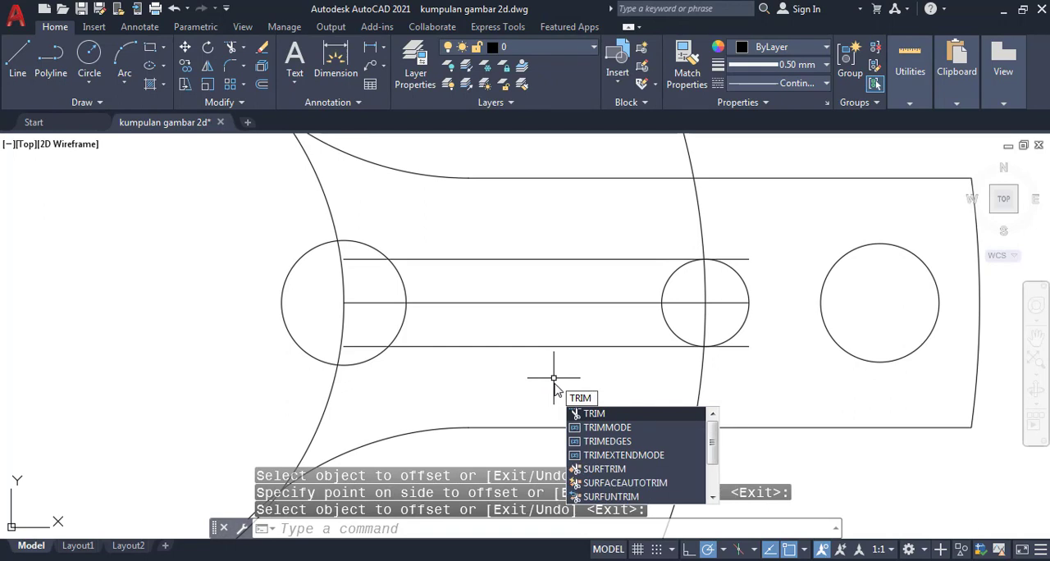
key("Return")
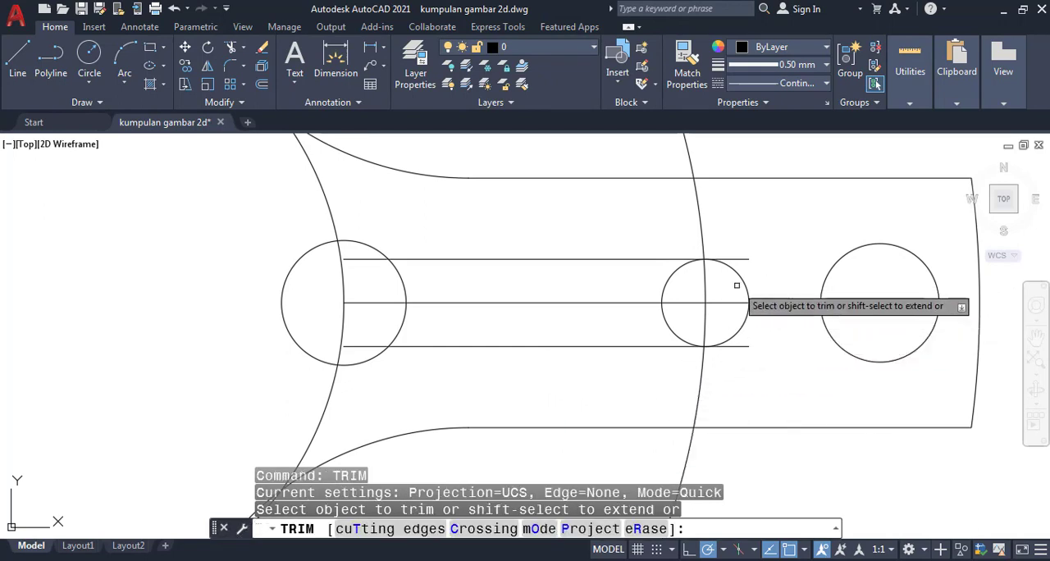
left_click(677, 272)
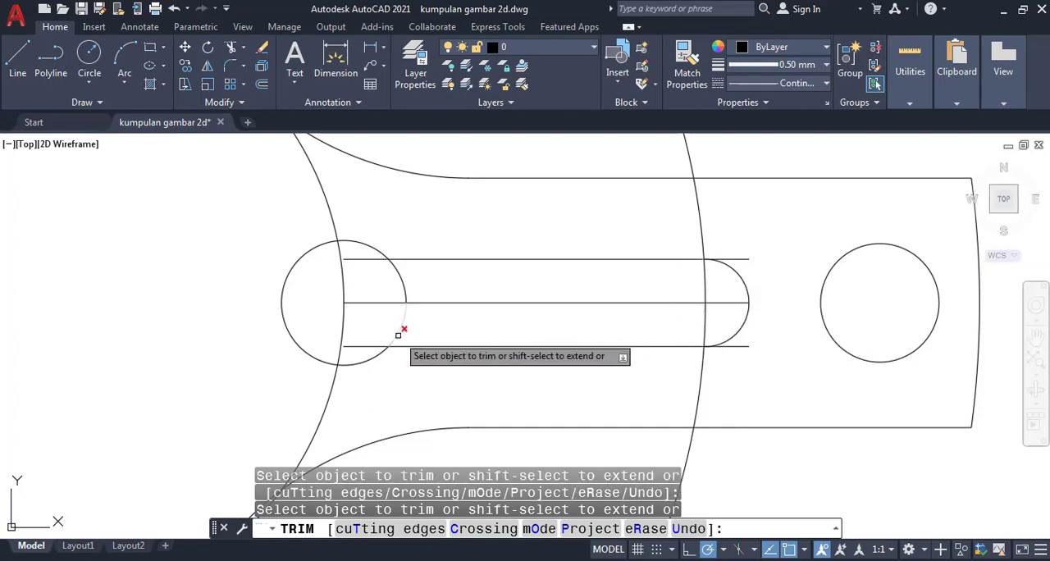
left_click(398, 334)
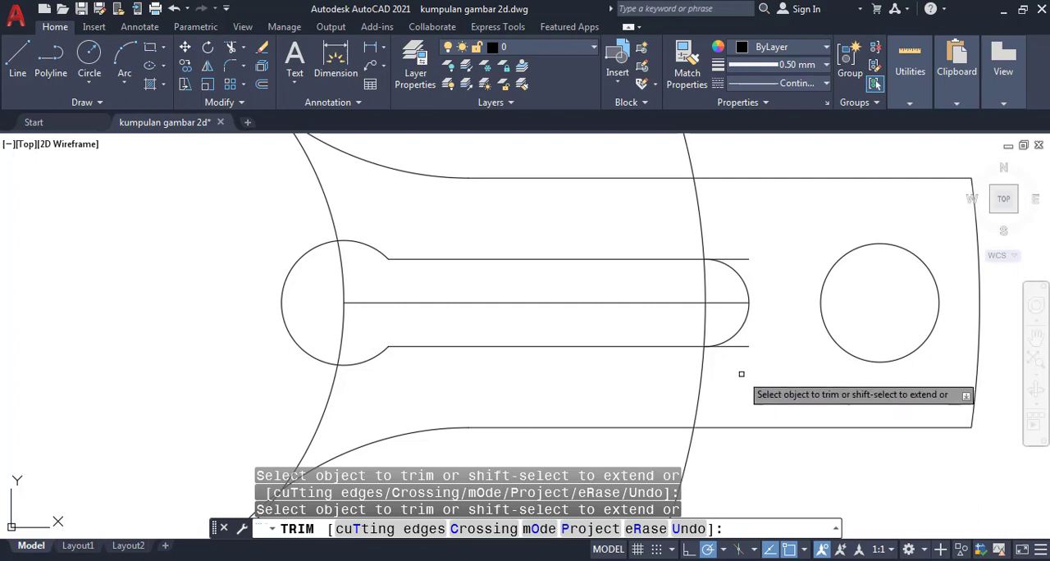
left_click(735, 347)
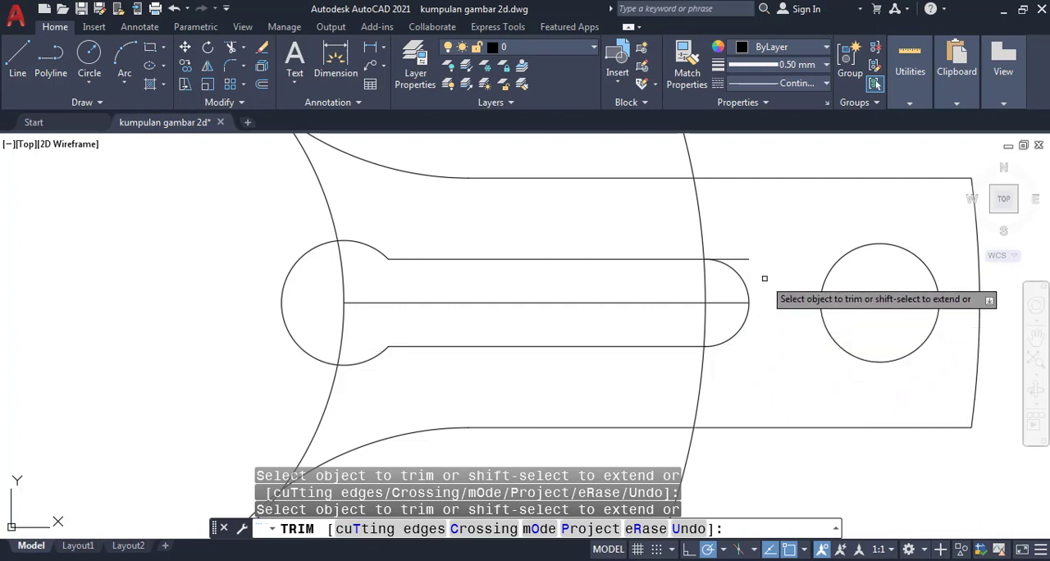
left_click(743, 259)
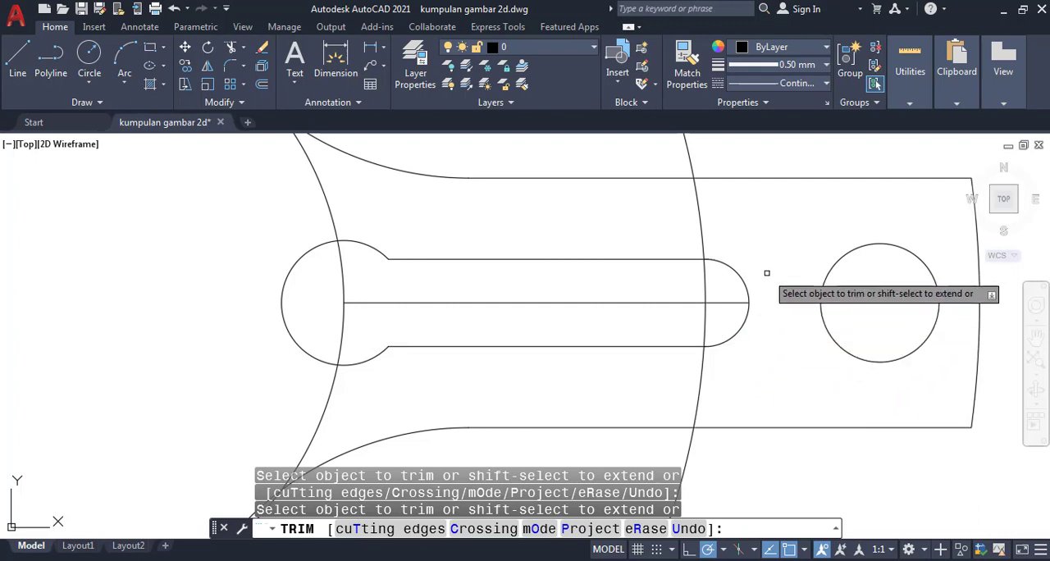
- Trim away the whole radius 54 circle and the parts of the radius 25 circle lying inside the slot and arm
left_click(704, 319)
left_click(342, 273)
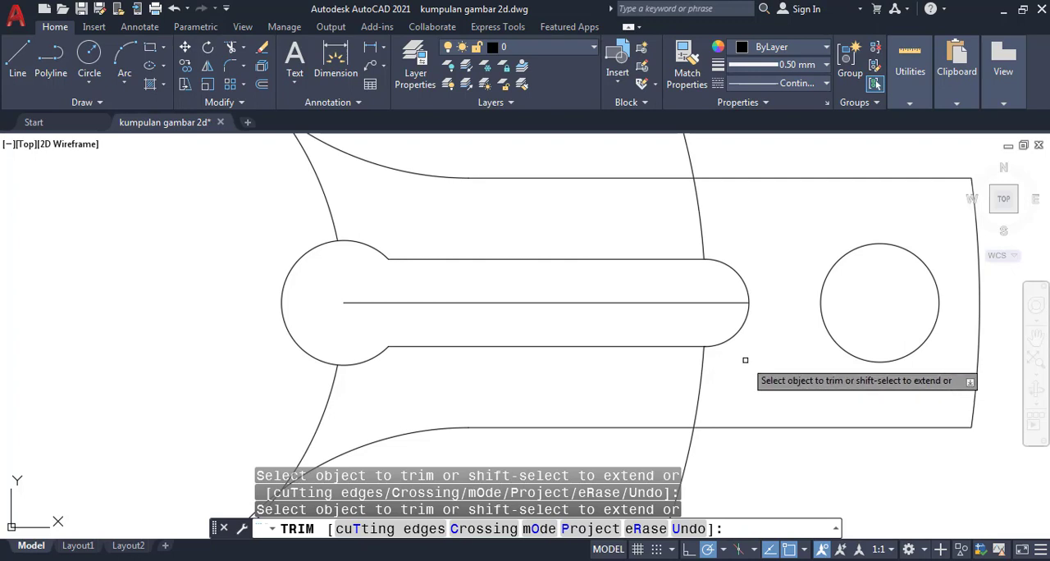
scroll(745, 359, "down", 4)
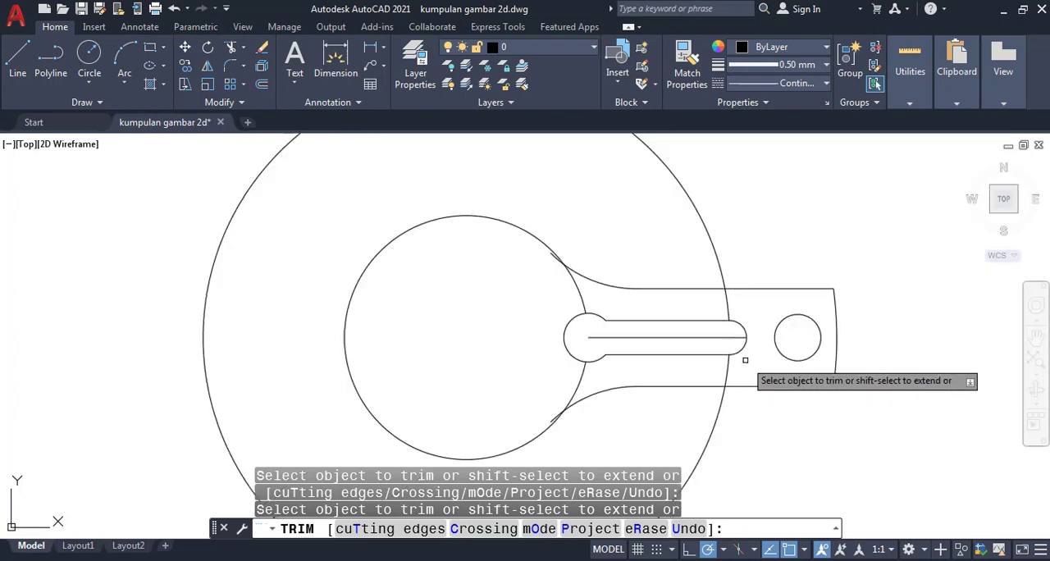
left_click(730, 304)
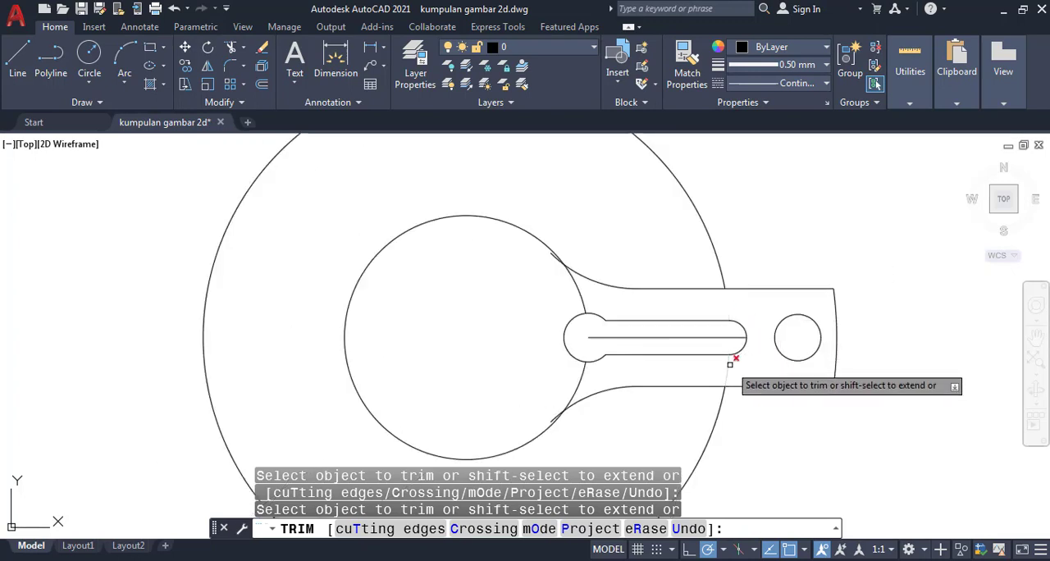
left_click(716, 414)
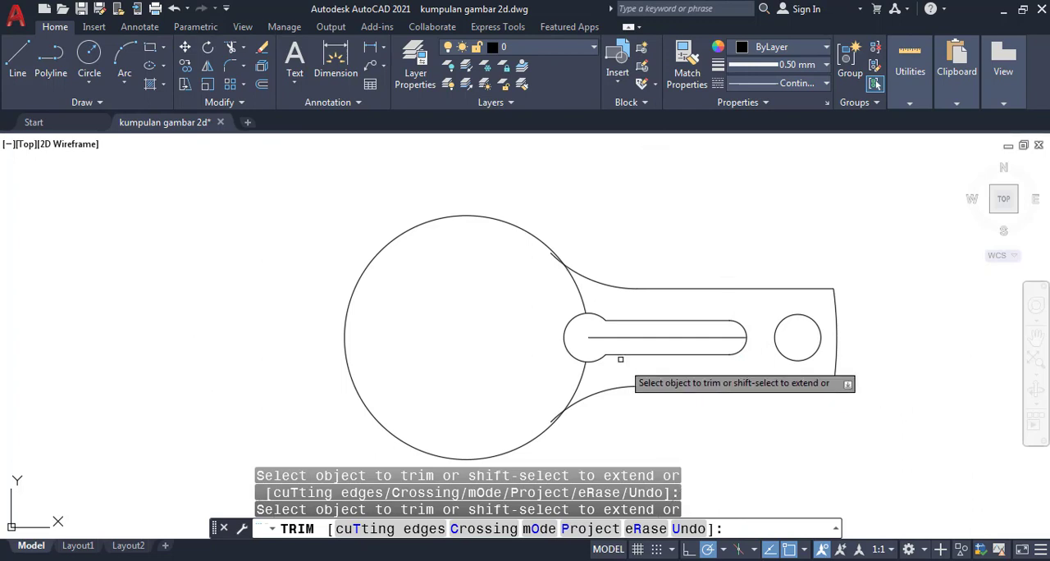
left_click(582, 297)
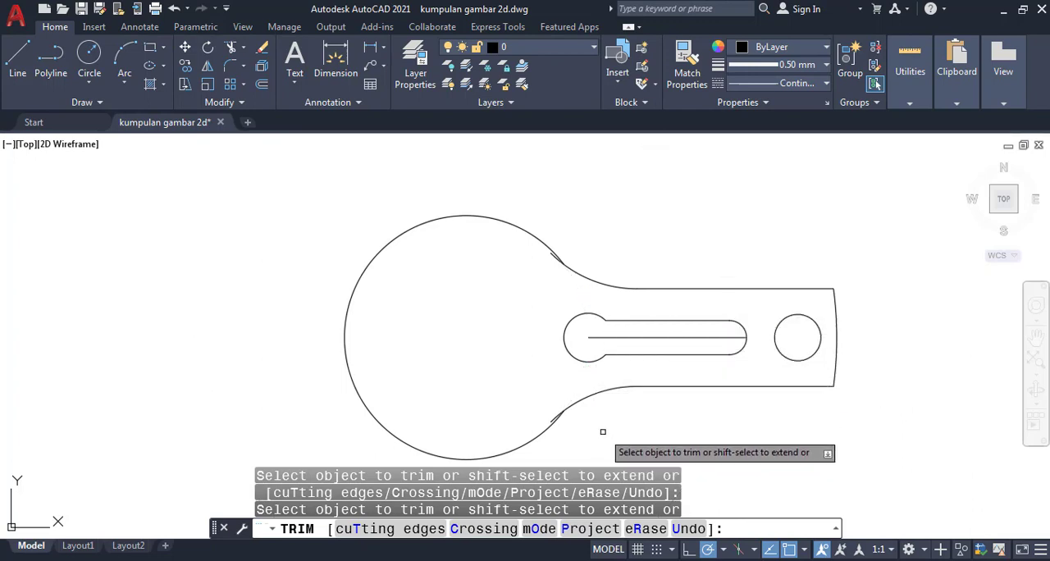
- Trim off the rest of the radius 25 circle and erase the center line left inside the slot
scroll(597, 424, "down", 2)
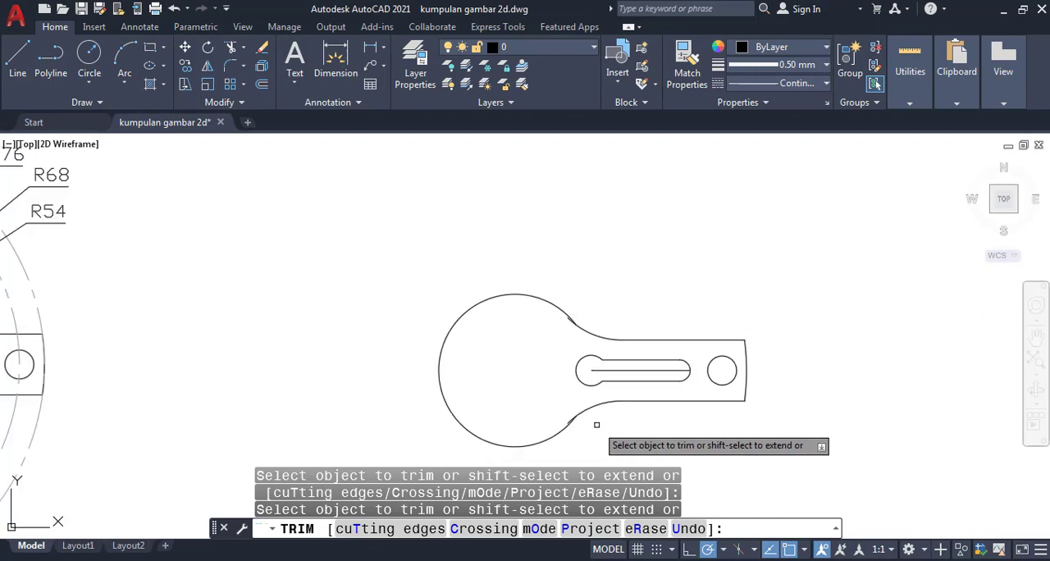
mouse_move(596, 419)
middle_mouse_down()
mouse_move(677, 366)
mouse_move(678, 354)
middle_mouse_up()
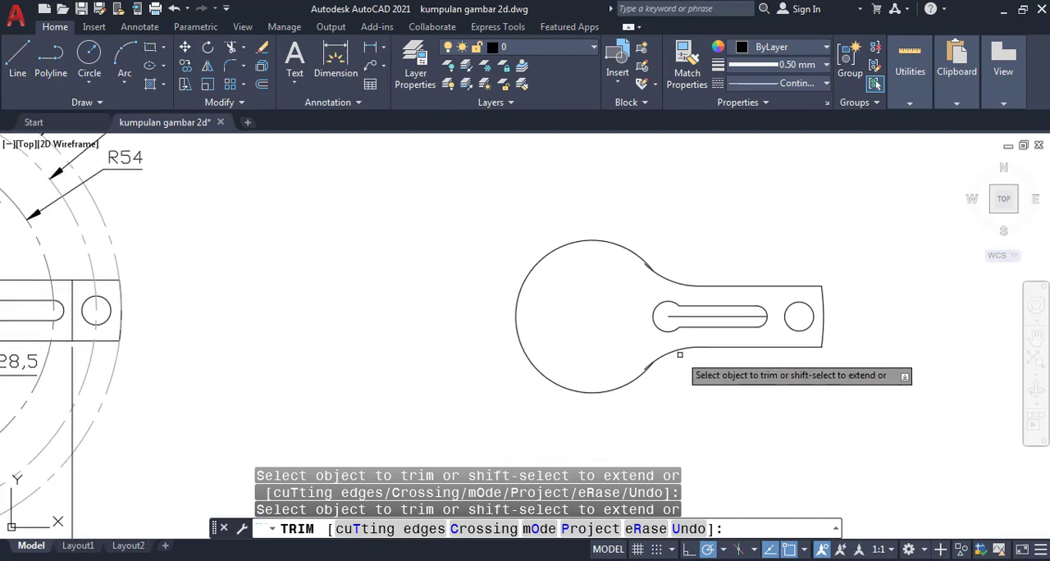
left_click(580, 393)
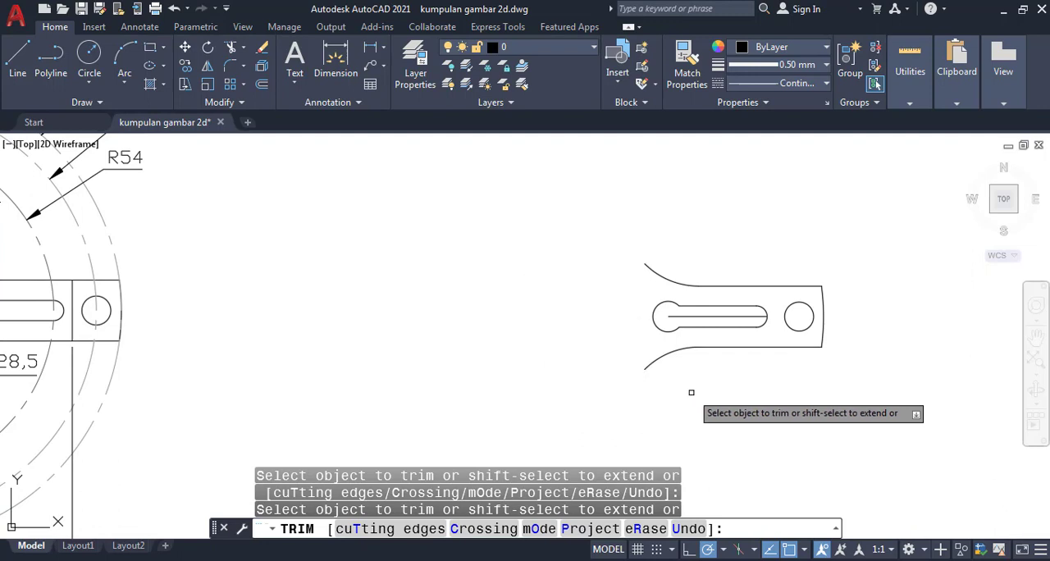
key("Return")
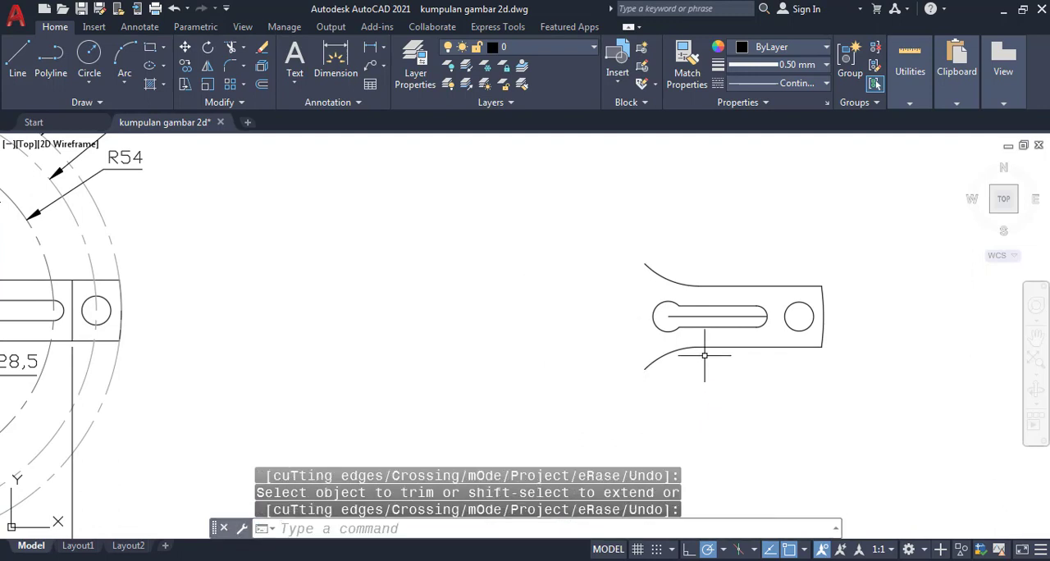
left_click(710, 317)
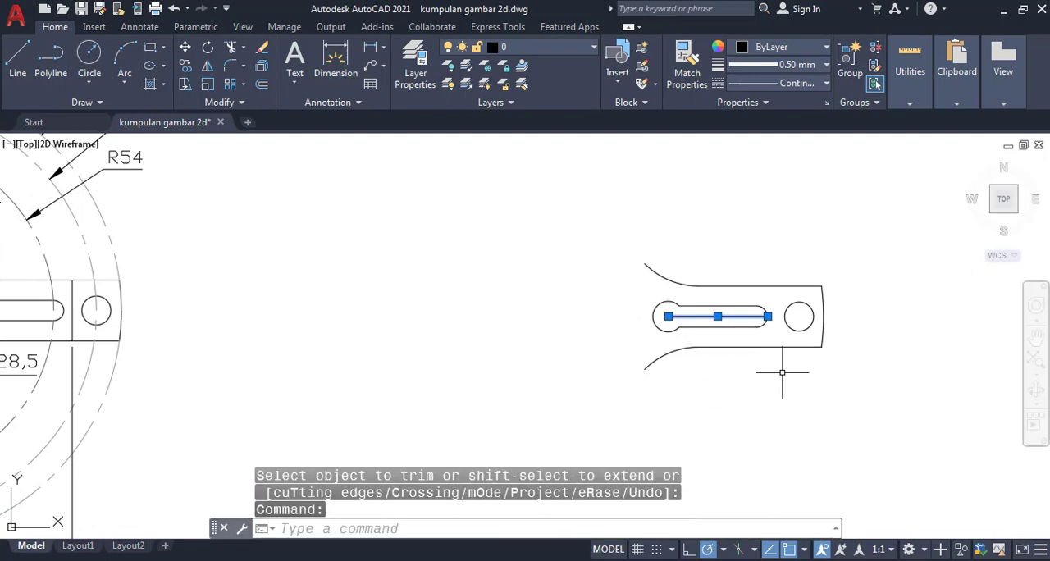
key("Delete")
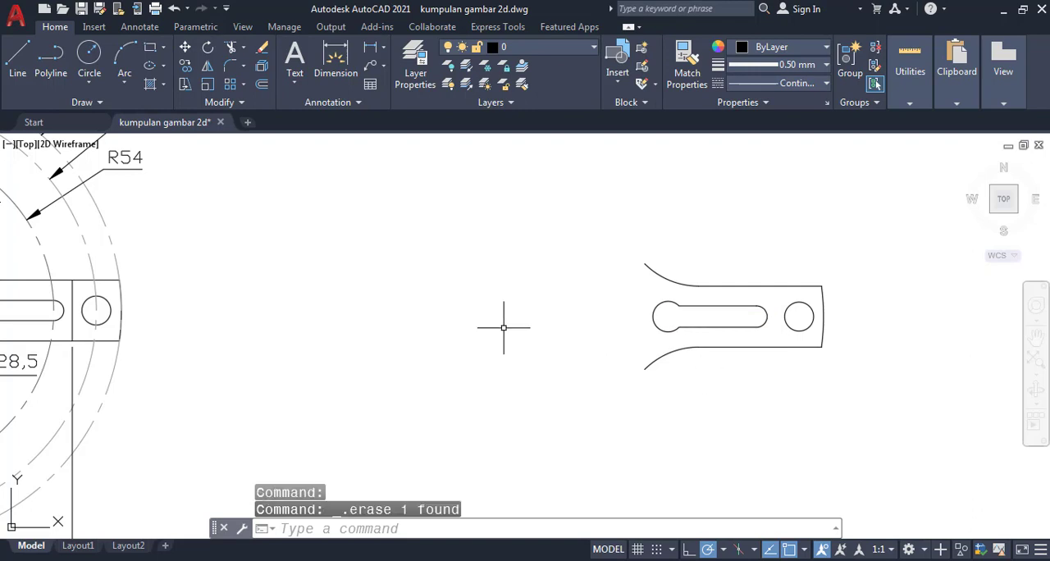
- Fillet the slot's upper edge into its larger rounded inner end with radius 32
scroll(465, 310, "down", 2)
mouse_move(443, 307)
middle_mouse_down()
mouse_move(566, 316)
mouse_move(568, 325)
middle_mouse_up()
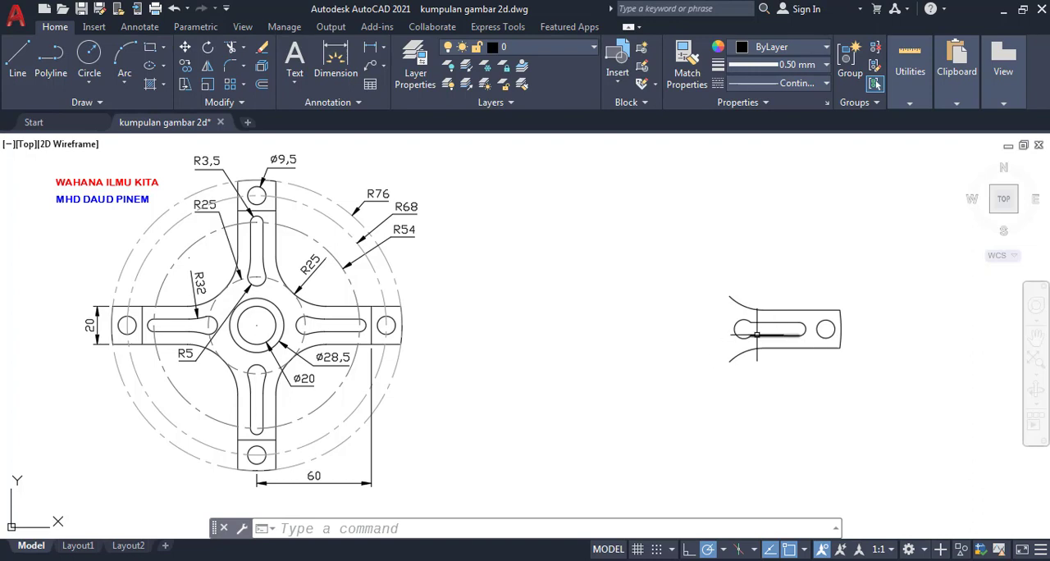
scroll(756, 334, "up", 2)
scroll(744, 334, "down", 2)
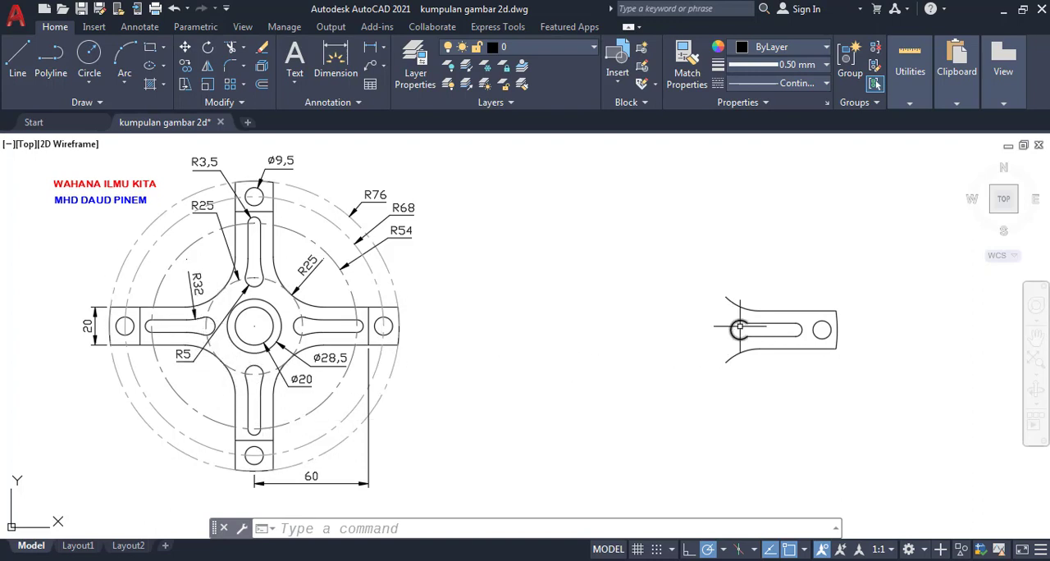
scroll(783, 328, "up", 5)
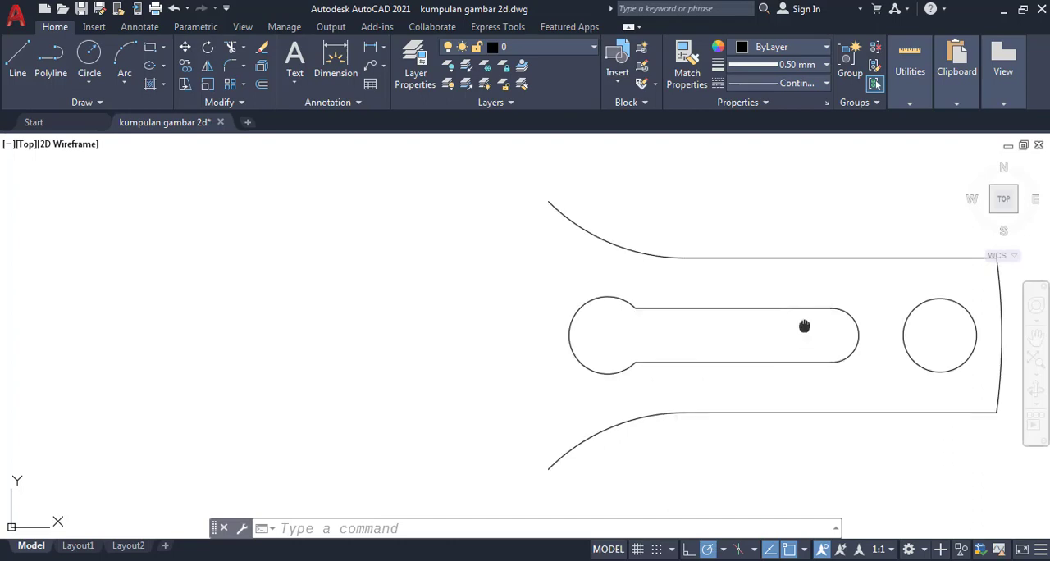
middle_click_drag(804, 326, 687, 336)
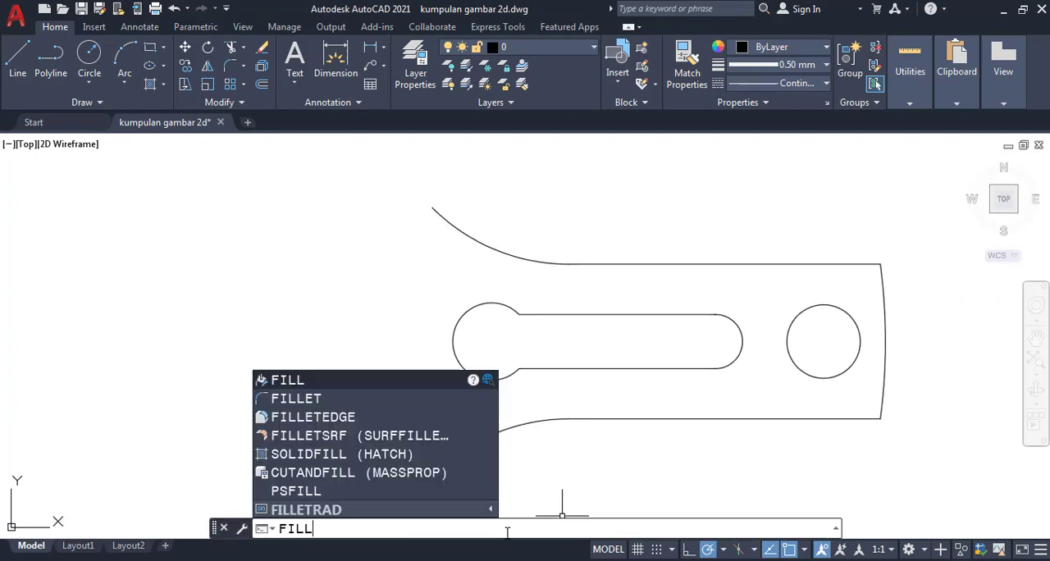
type("ET")
key("Return")
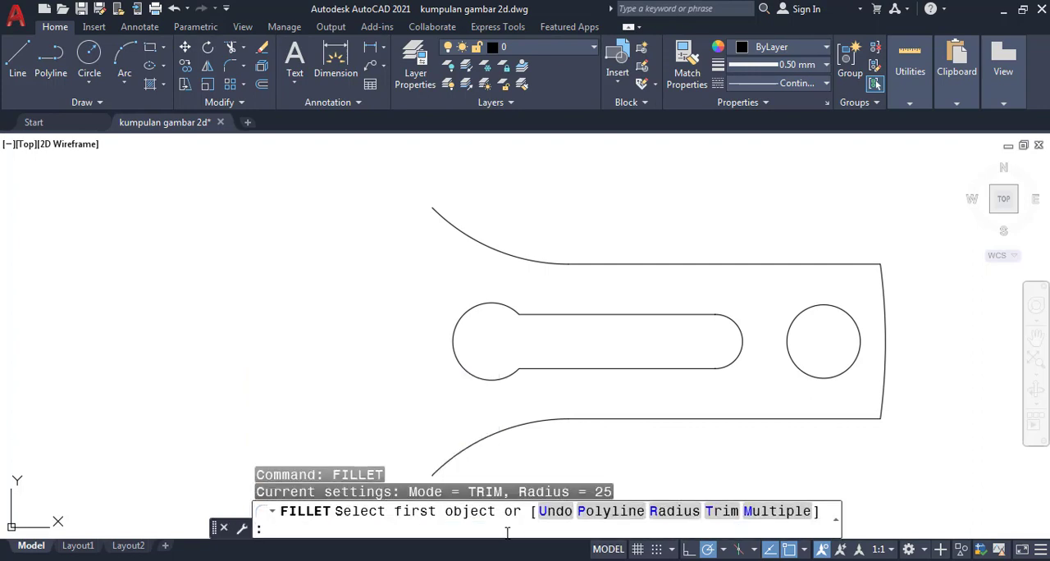
key("Return")
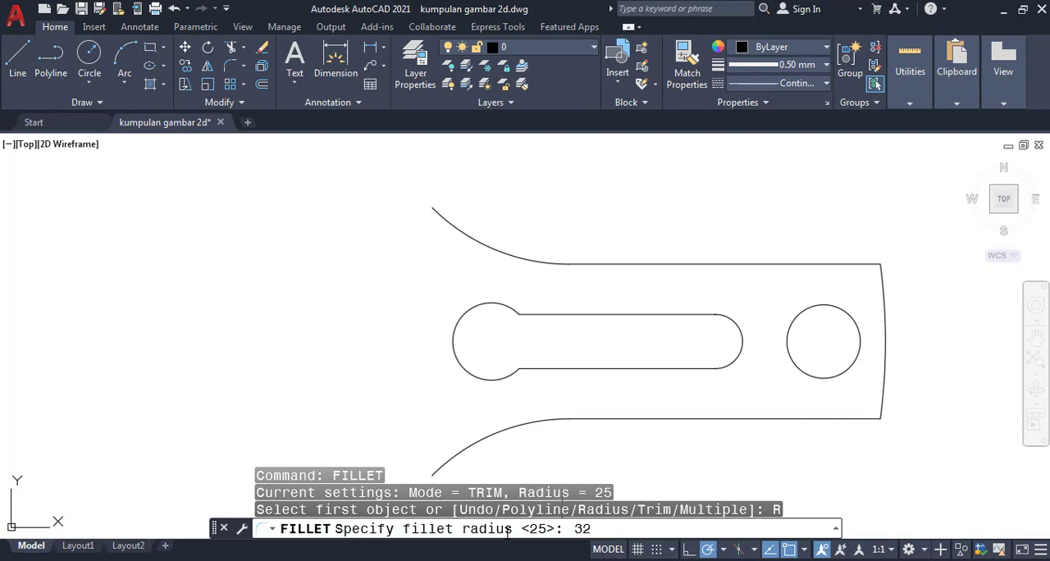
key("Return")
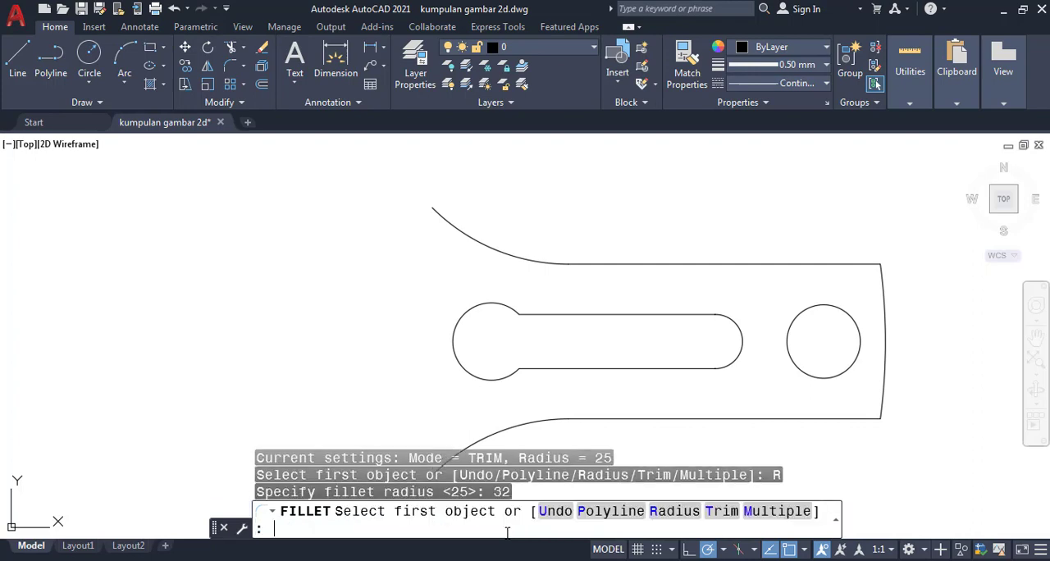
left_click(533, 314)
left_click(527, 331)
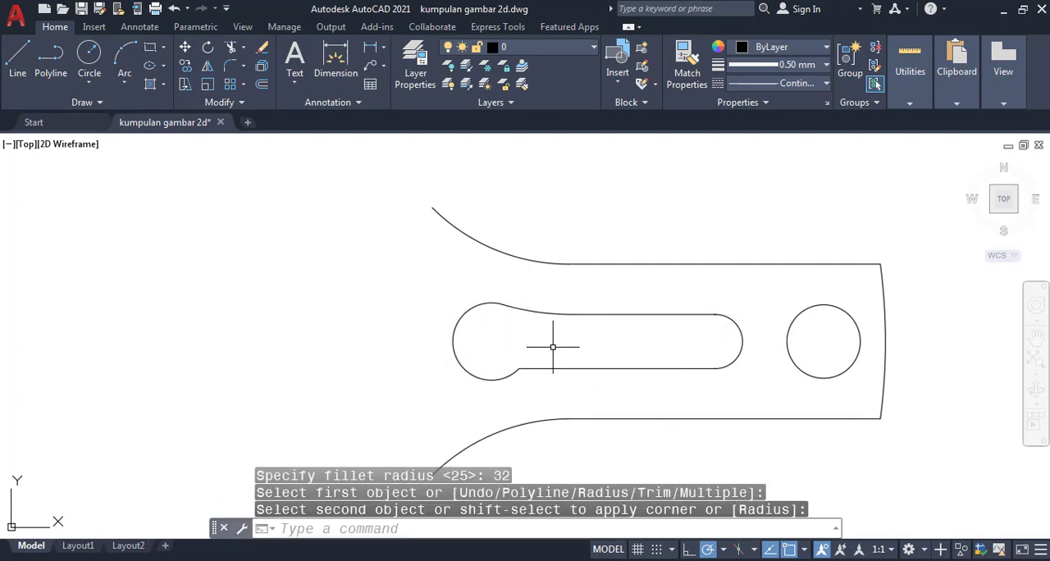
- Fillet the slot's lower edge into the larger rounded inner end with the same radius 32
key("Return")
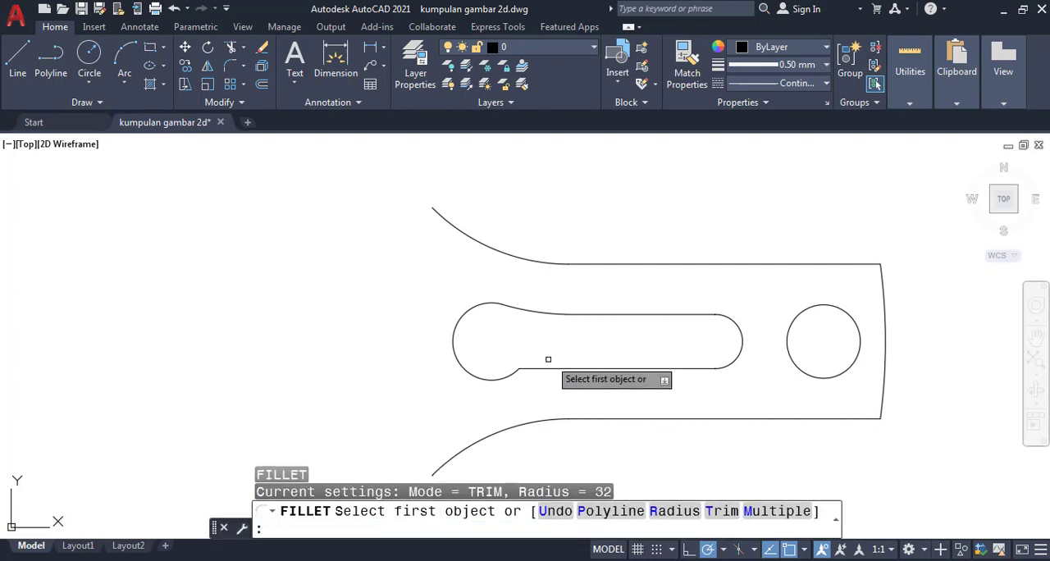
left_click(527, 370)
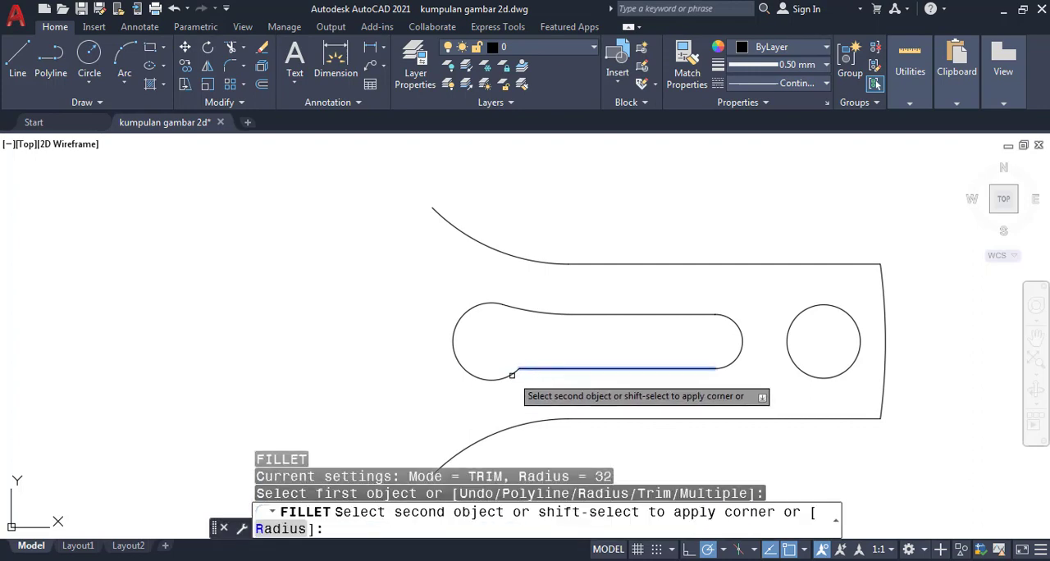
left_click(512, 377)
key("Return")
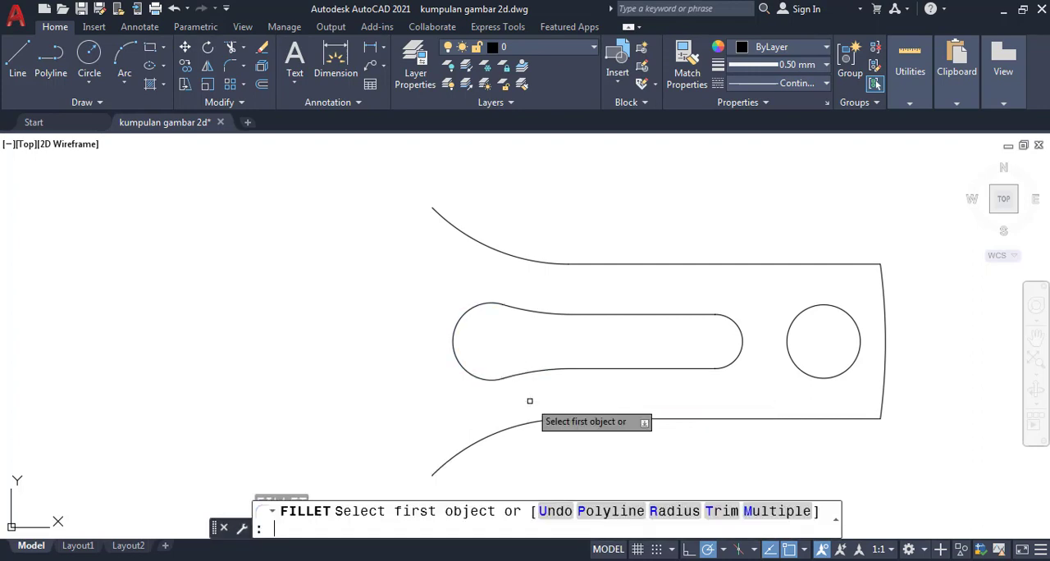
scroll(383, 374, "down", 6)
mouse_move(379, 375)
middle_mouse_down()
mouse_move(364, 361)
mouse_move(492, 364)
middle_mouse_up()
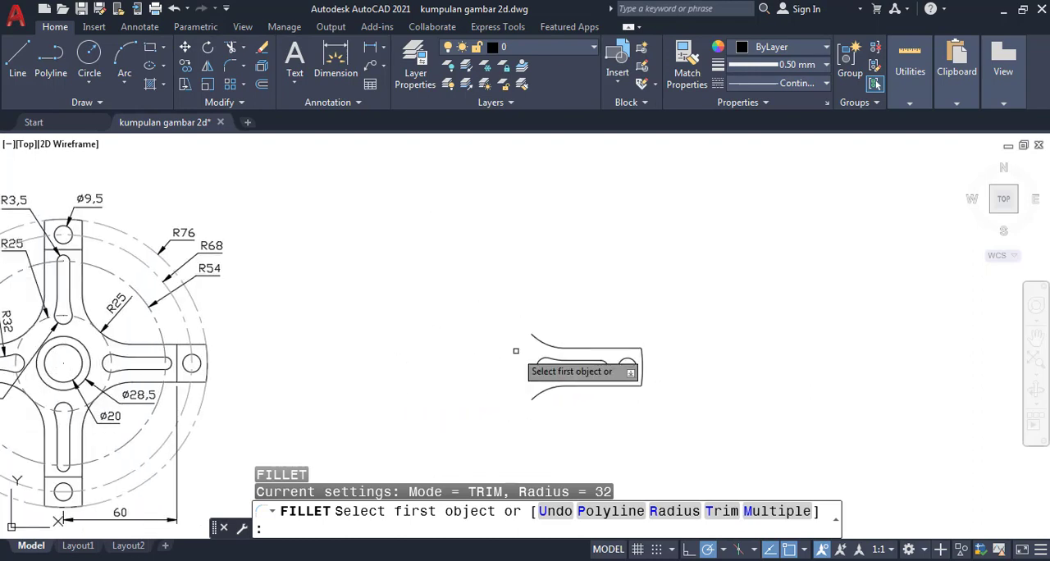
mouse_move(345, 293)
middle_mouse_down()
mouse_move(487, 284)
mouse_move(493, 274)
middle_mouse_up()
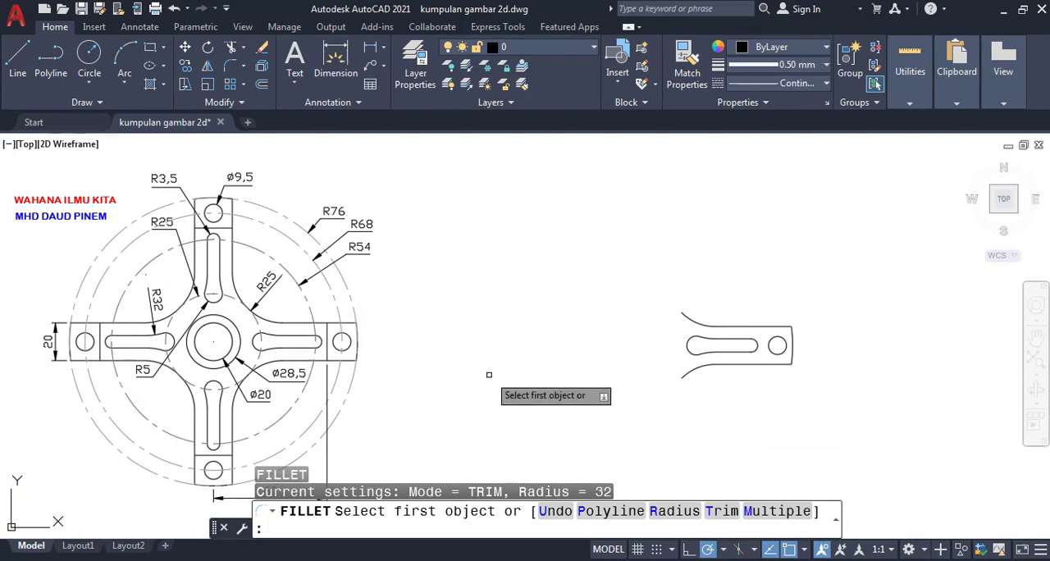
key("Escape")
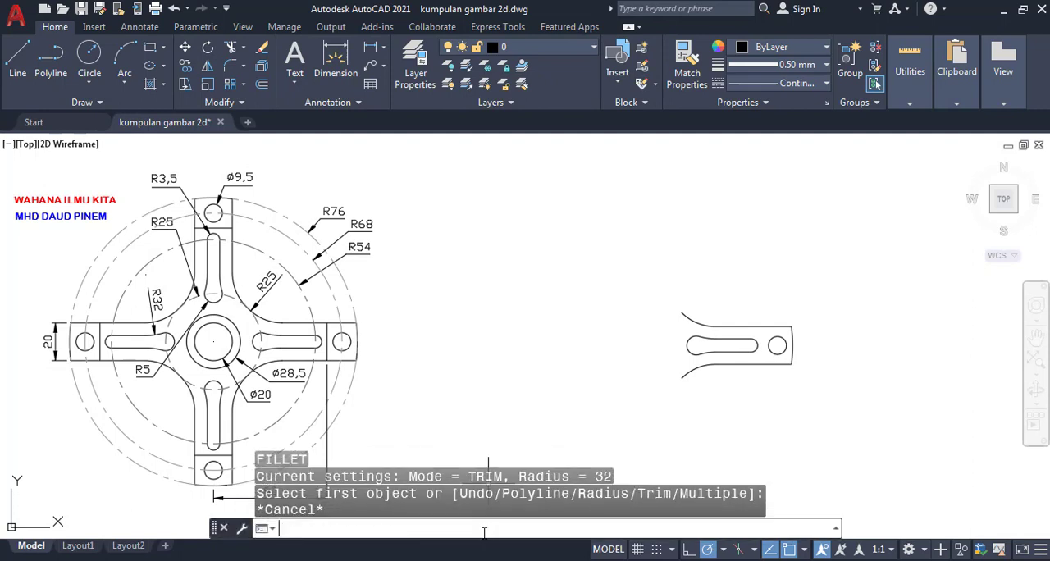
- Move the whole arm about 43 units horizontally to the right, away from the reference drawing
type("MOVE")
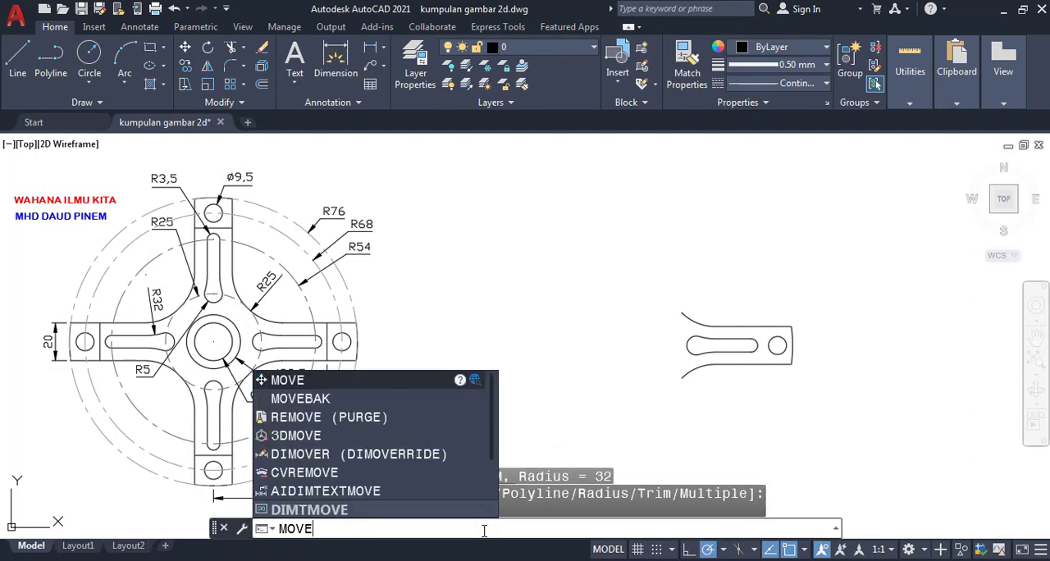
key("Return")
left_click(633, 279)
left_click(845, 439)
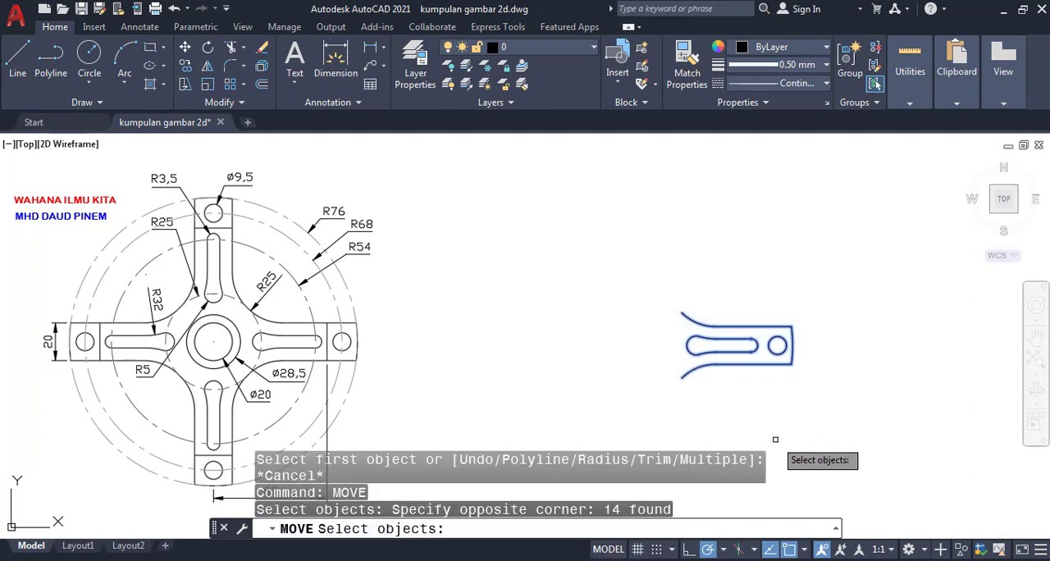
key("Return")
left_click(776, 440)
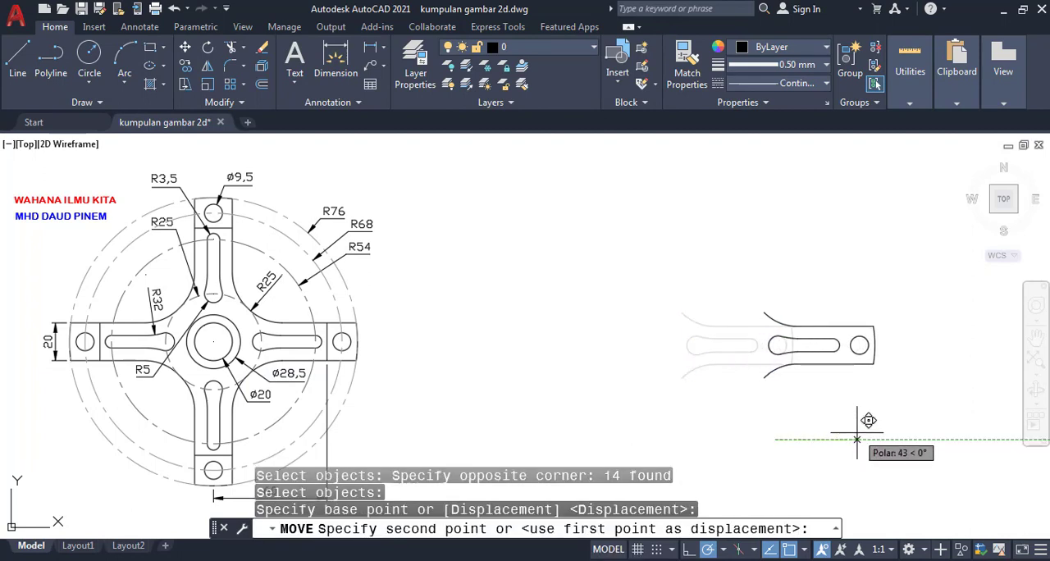
left_click(857, 432)
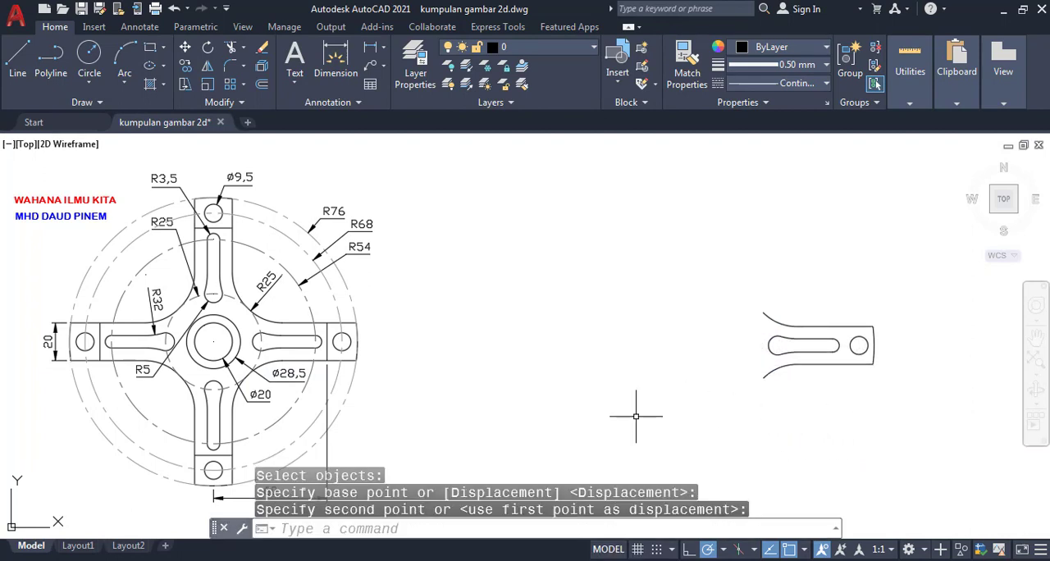
key("Return")
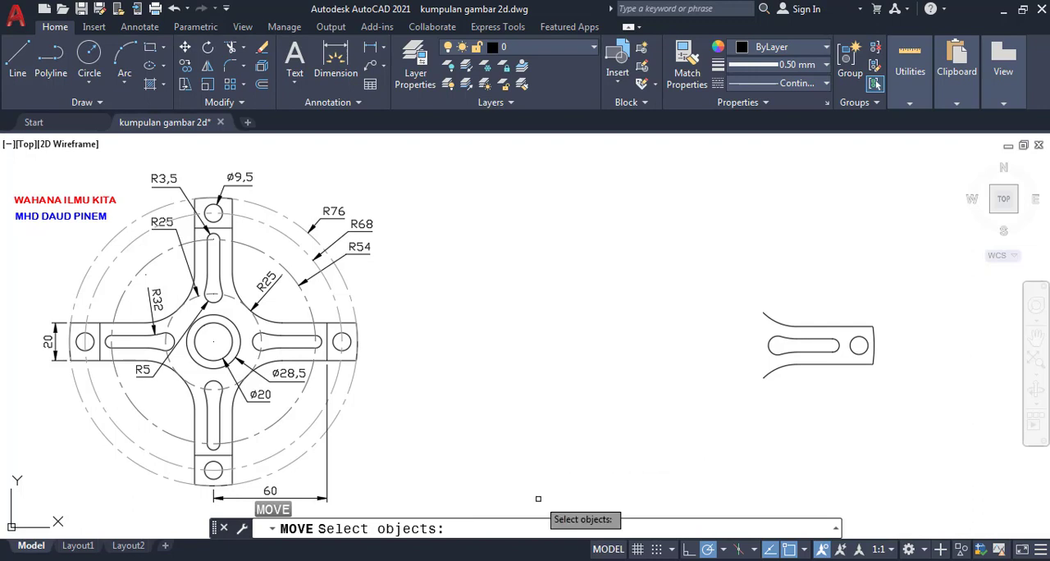
- Create a polar array of the whole arm with its slot and hole around the wheel's center point
left_click(483, 528)
type("ARRA")
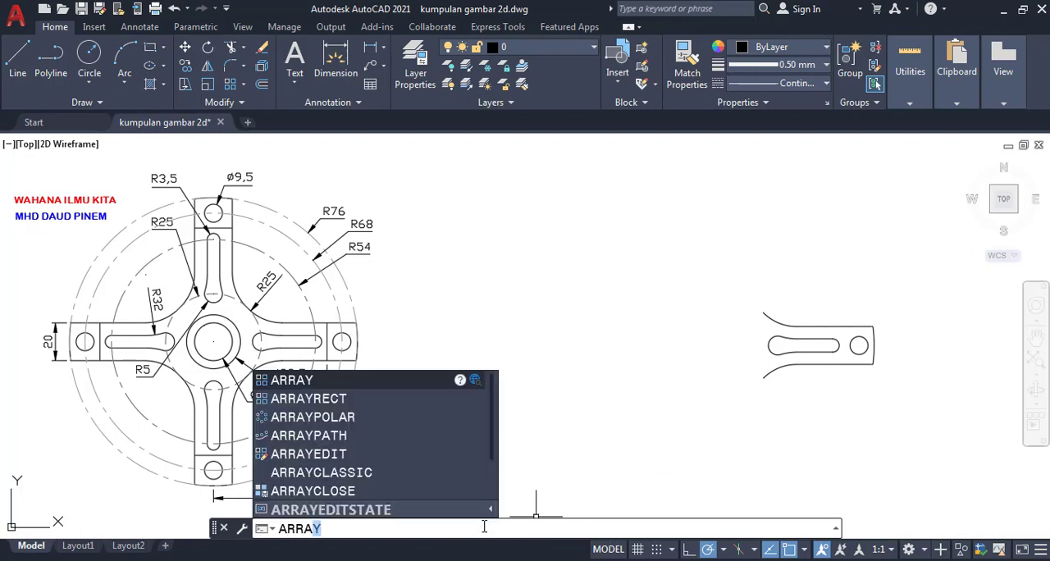
type("Y")
key("Return")
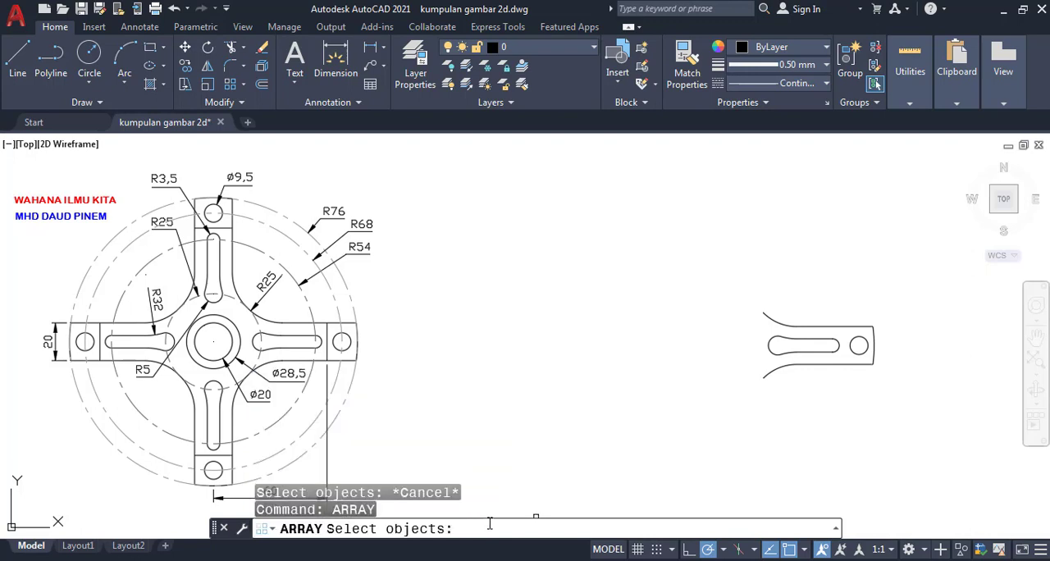
left_click(739, 293)
left_click(875, 390)
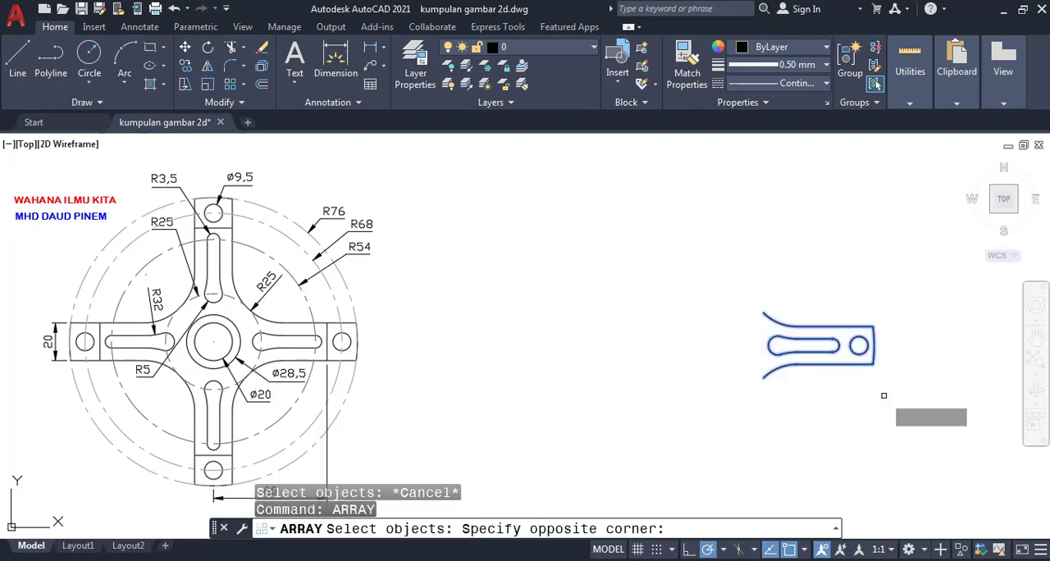
key("Return")
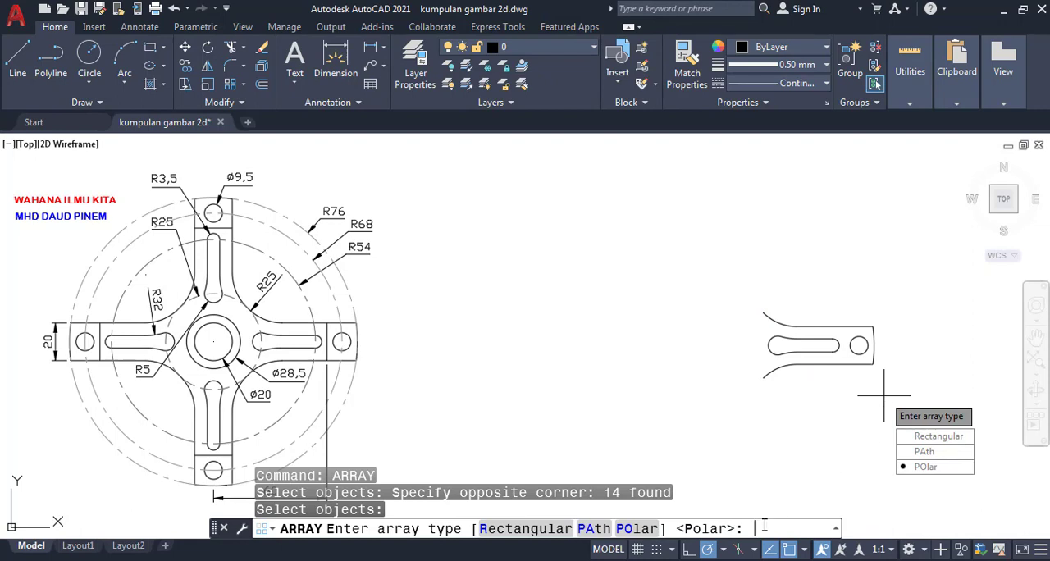
type("PO")
key("Return")
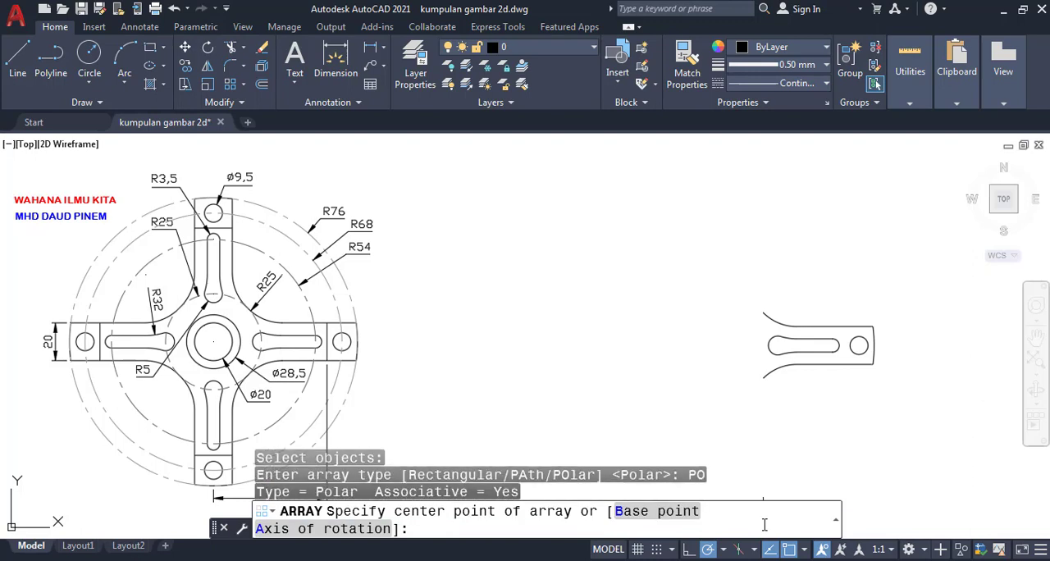
type("CEN")
key("Return")
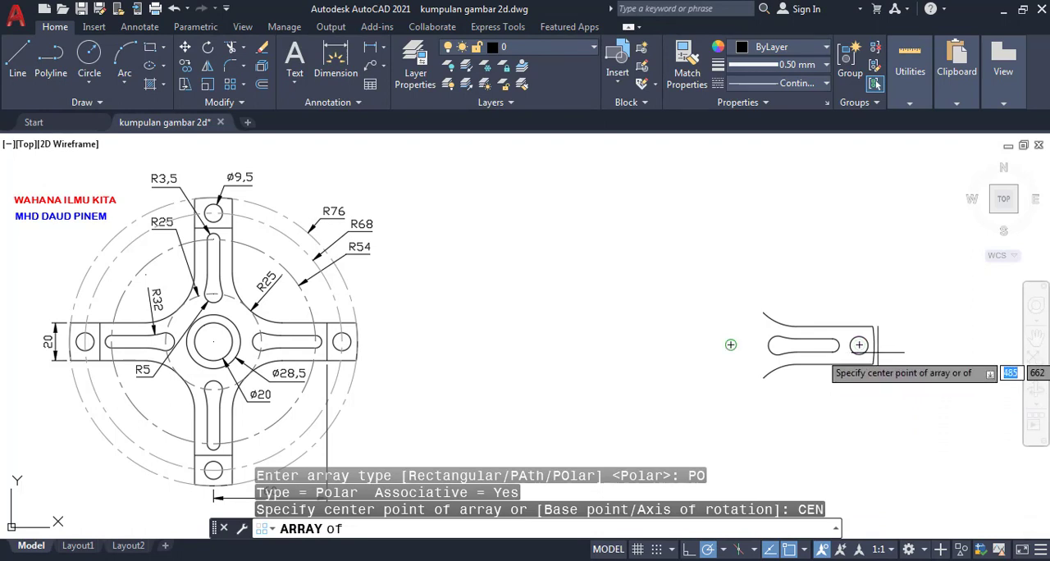
left_click(730, 345)
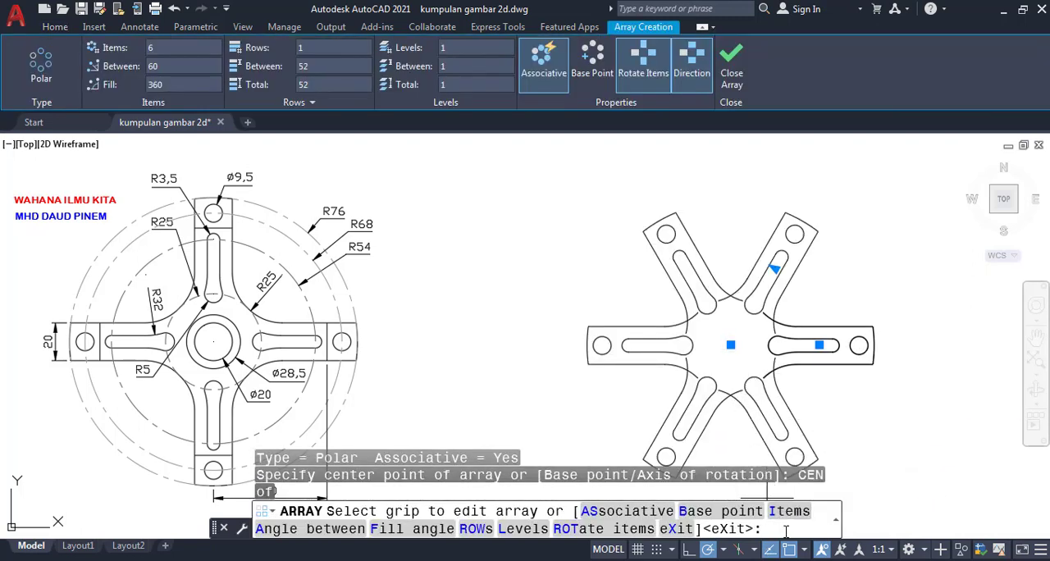
- Set the polar array to 4 items and finish it
type("I")
key("Return")
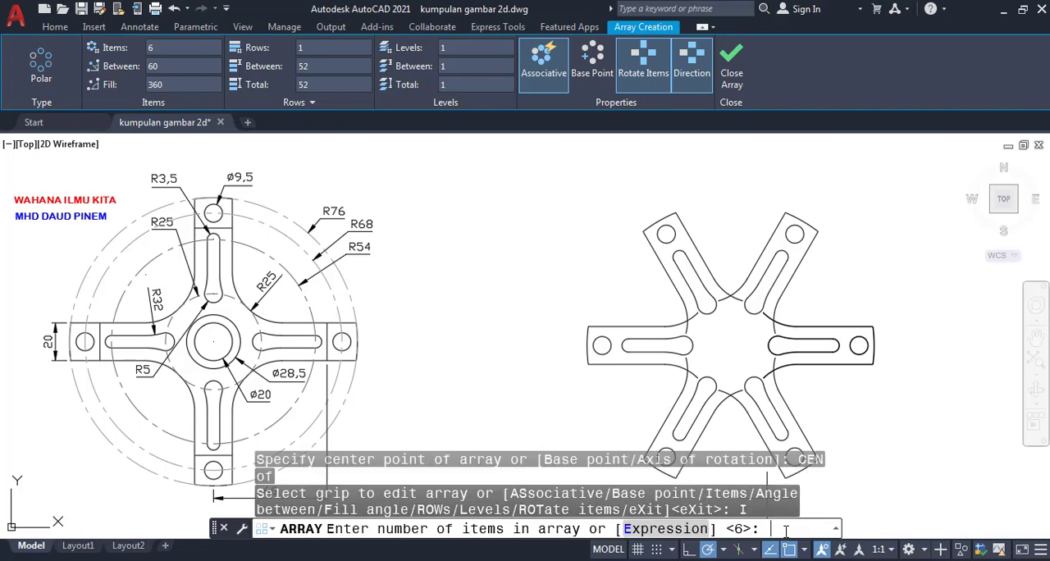
type("4")
key("Return")
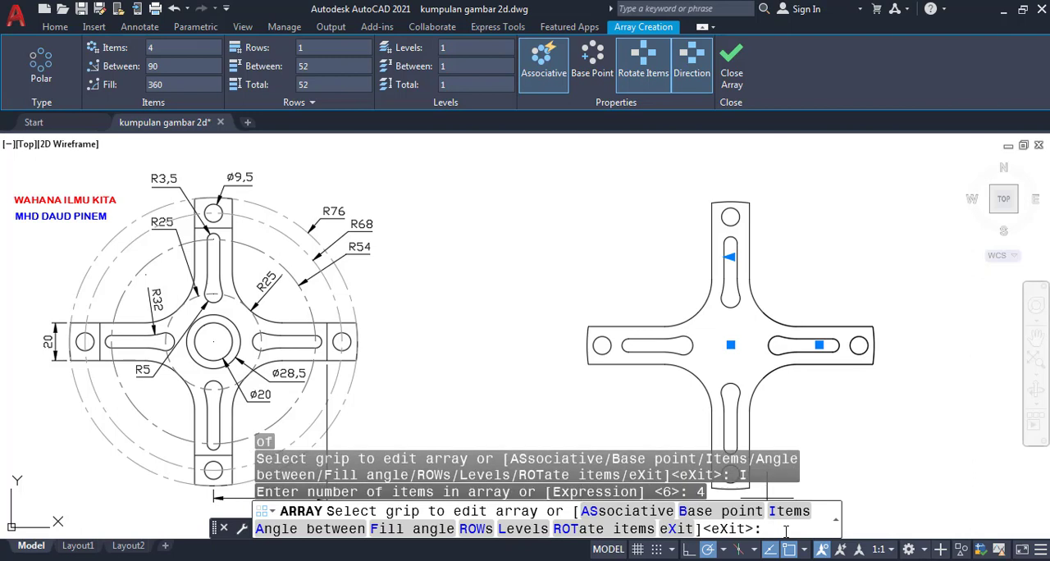
key("Return")
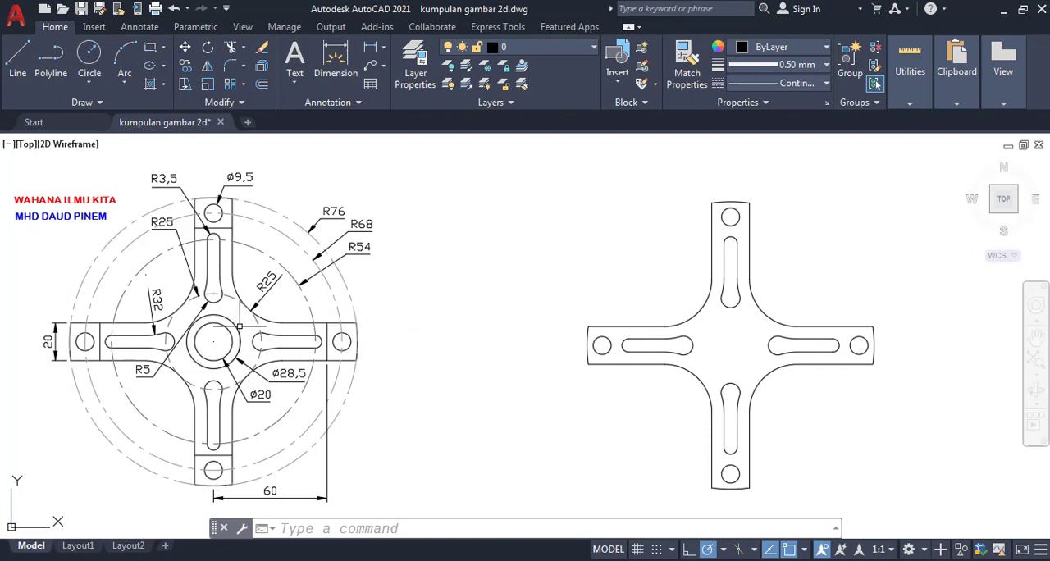
- Draw a circle with a radius of 10 centered on the arrayed wheel's center point
left_click(408, 525)
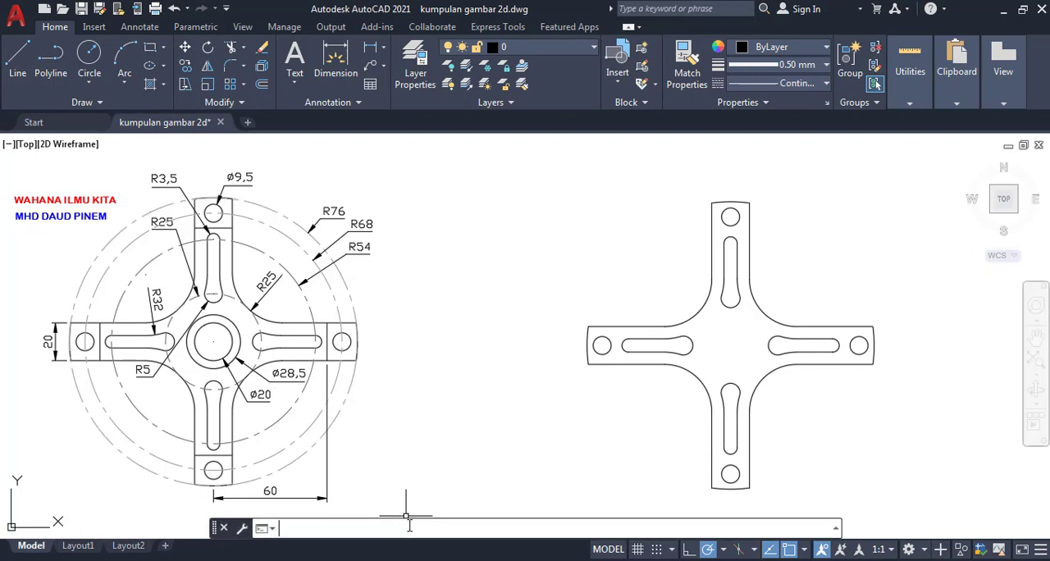
type("CIRC")
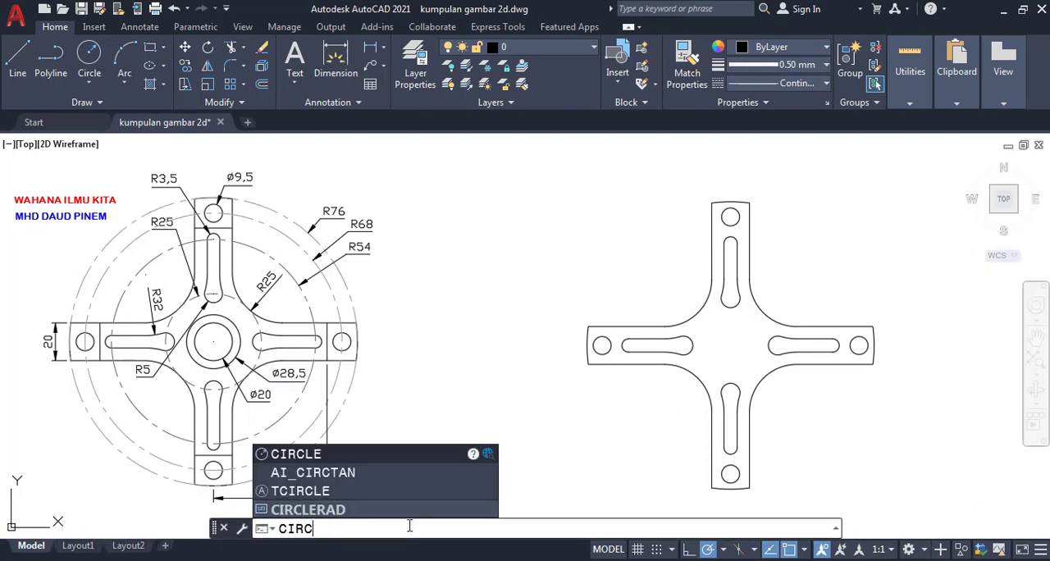
type("LE")
key("Return")
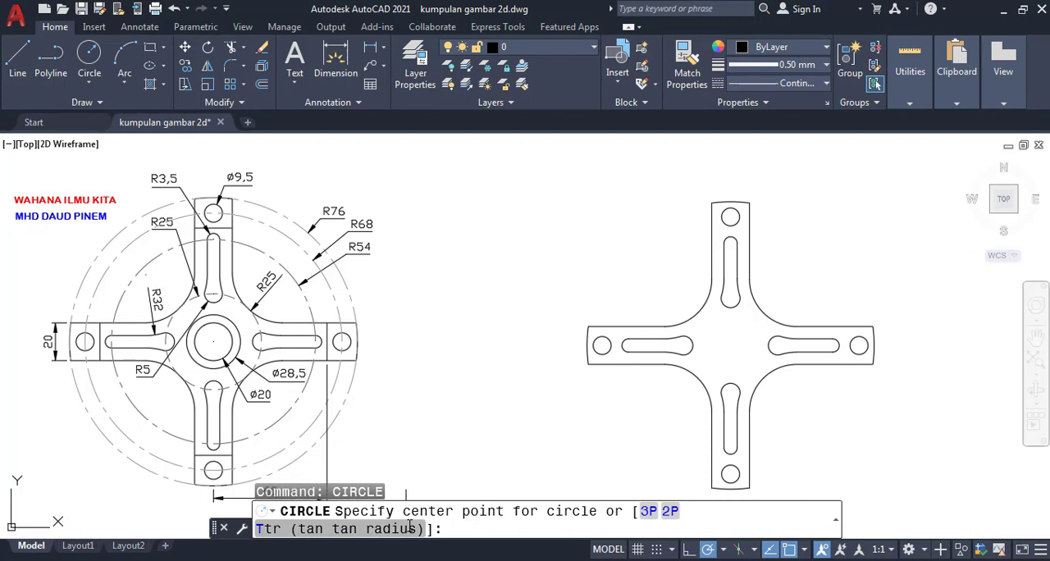
type("CEN")
key("Return")
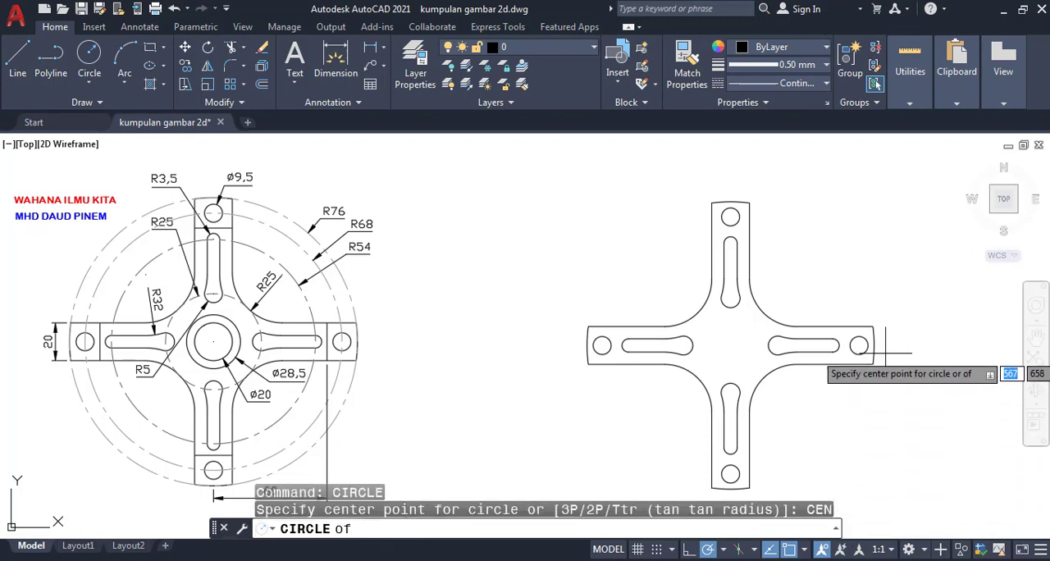
left_click(726, 348)
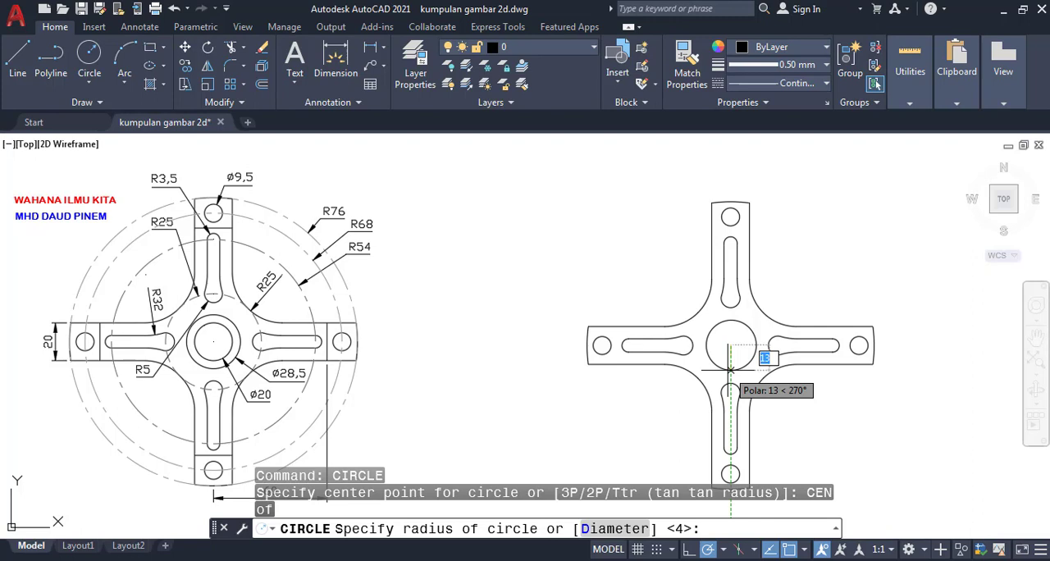
type("10")
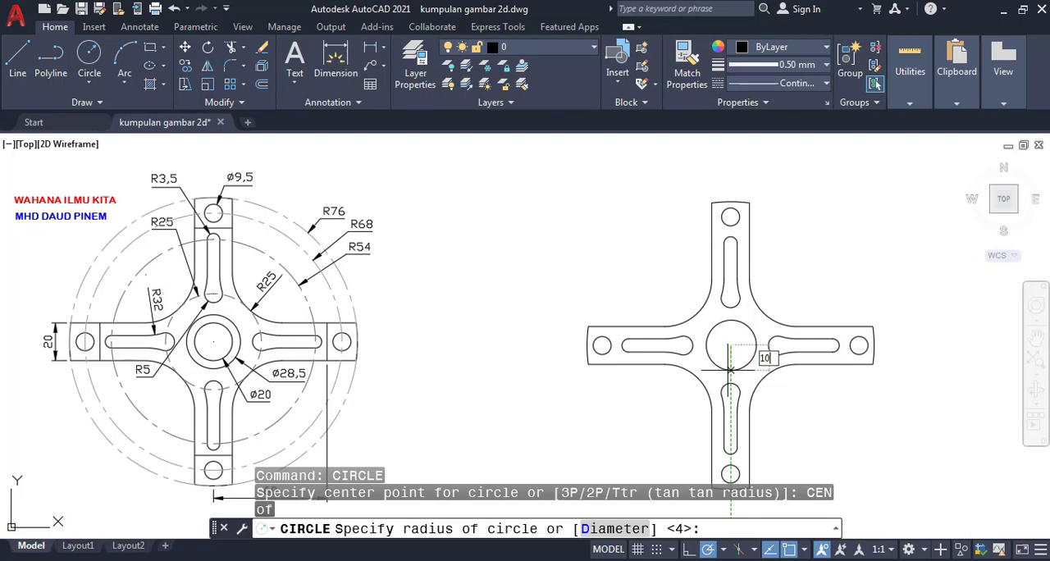
key("Return")
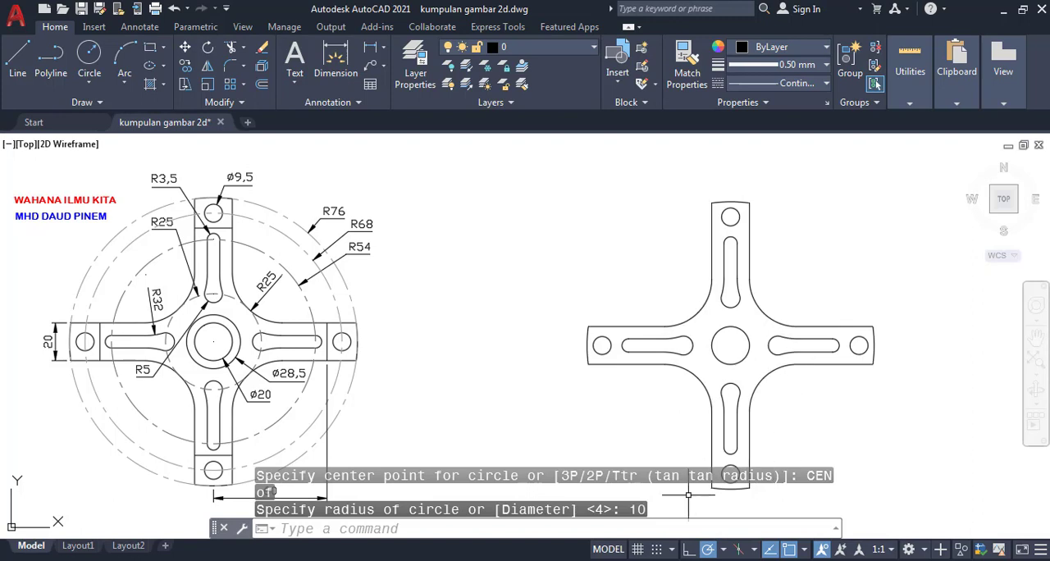
- Draw a tiny circle with a radius of about 1 at the center of the radius 10 hub circle
left_click(640, 525)
type("C")
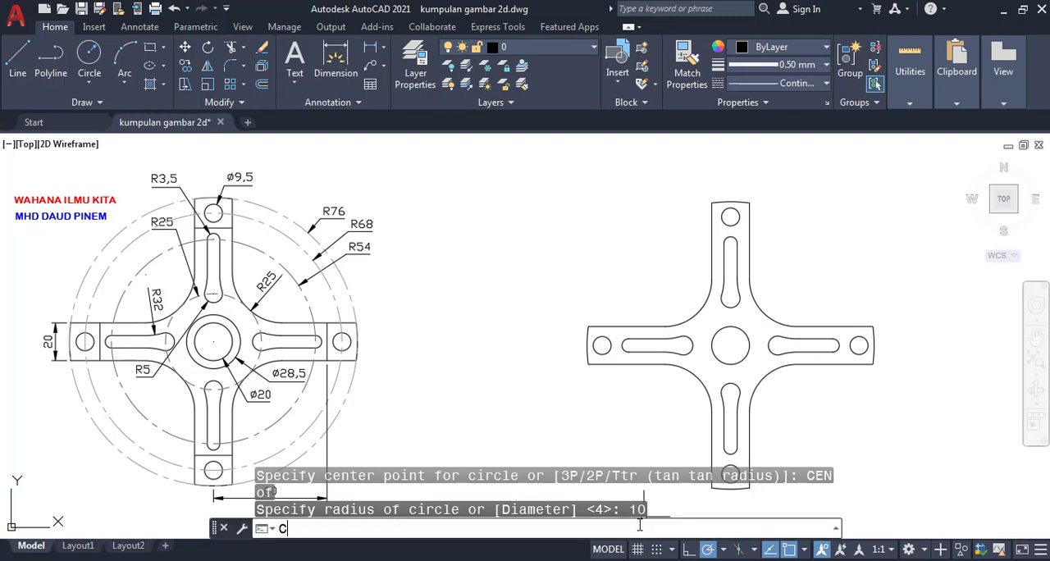
type("IRCLE")
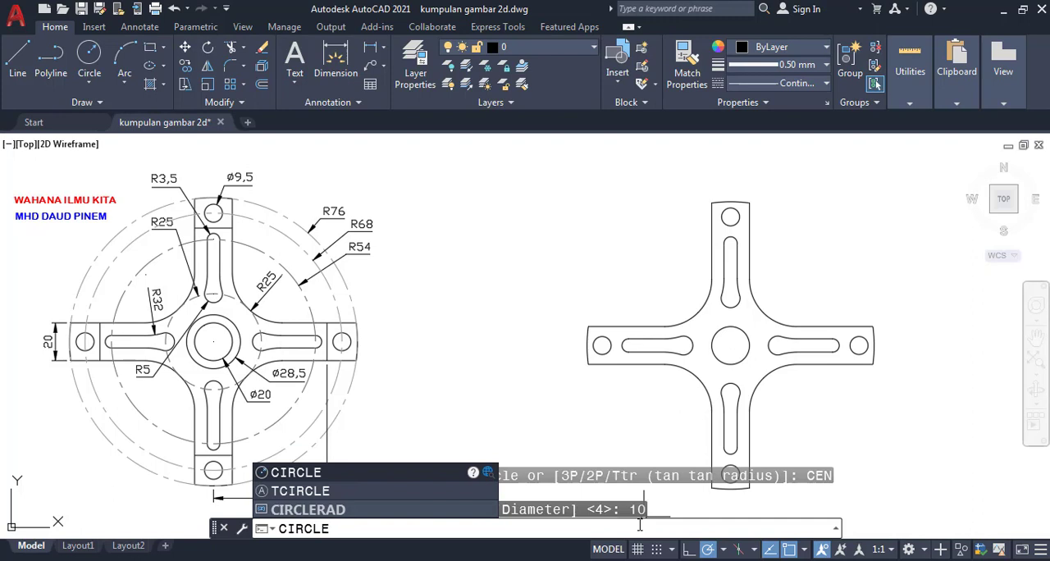
key("Return")
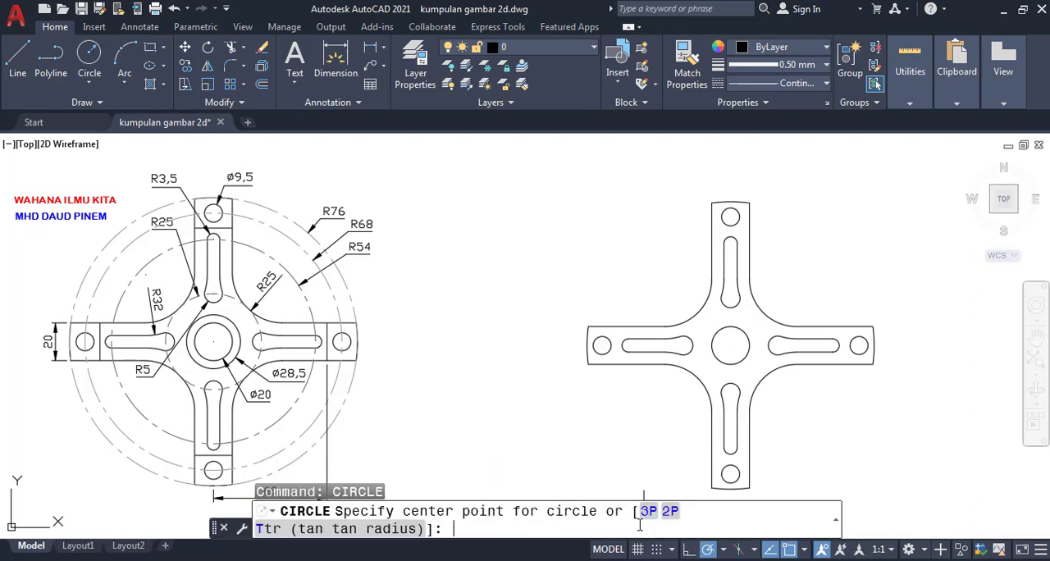
type("CEN")
key("Return")
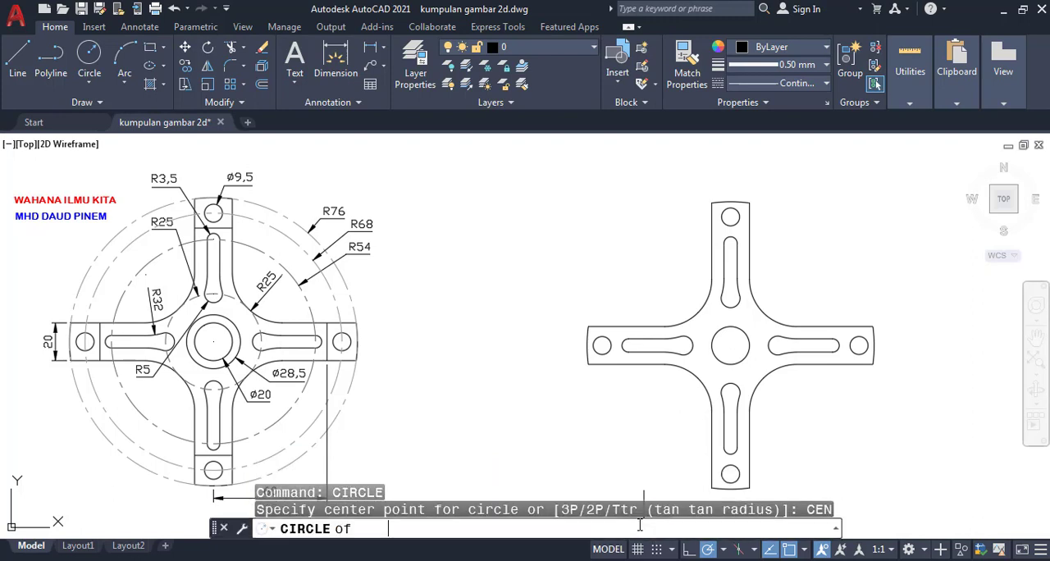
left_click(730, 345)
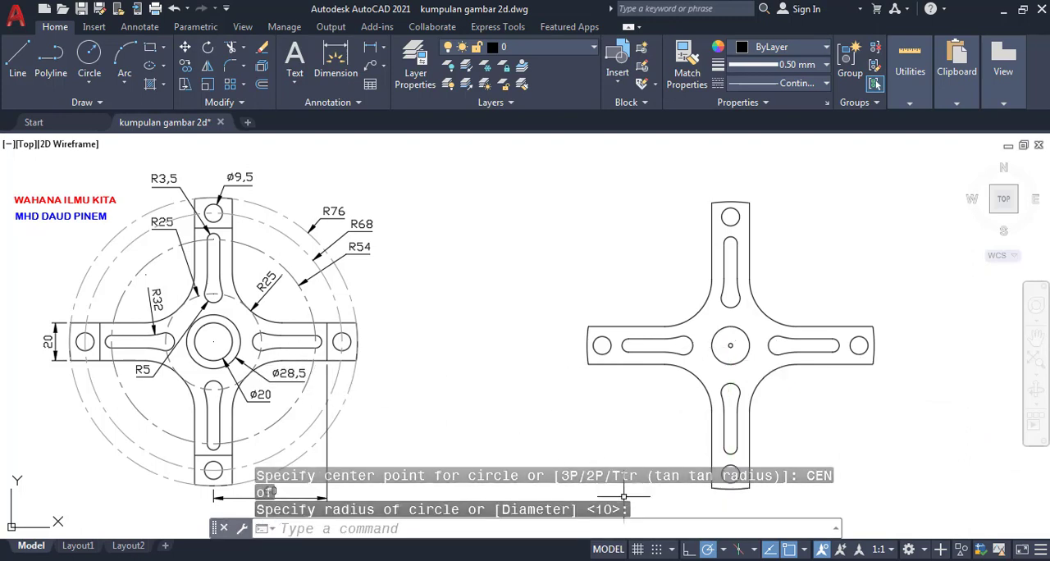
type("D")
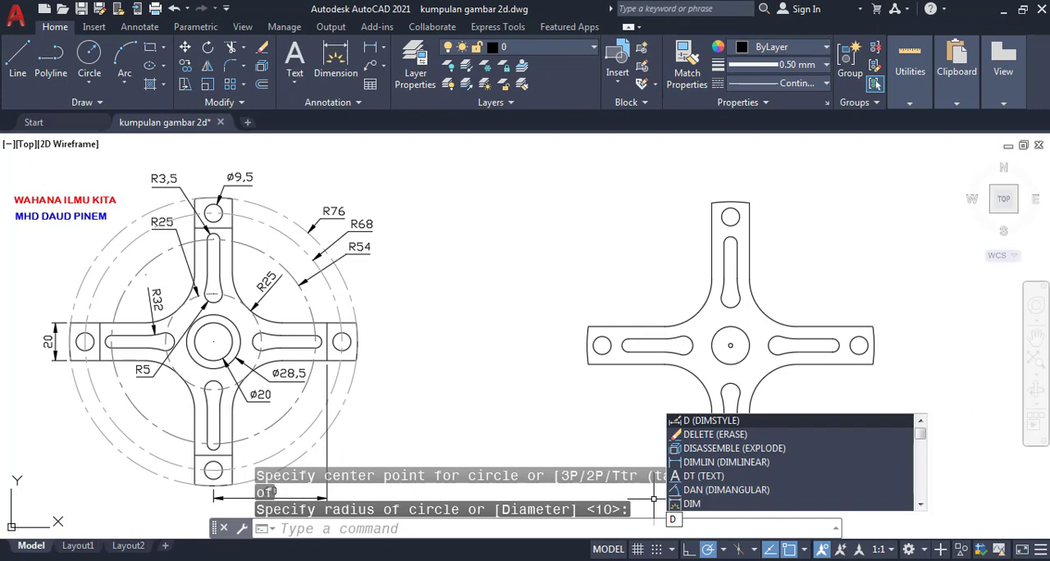
key("Return")
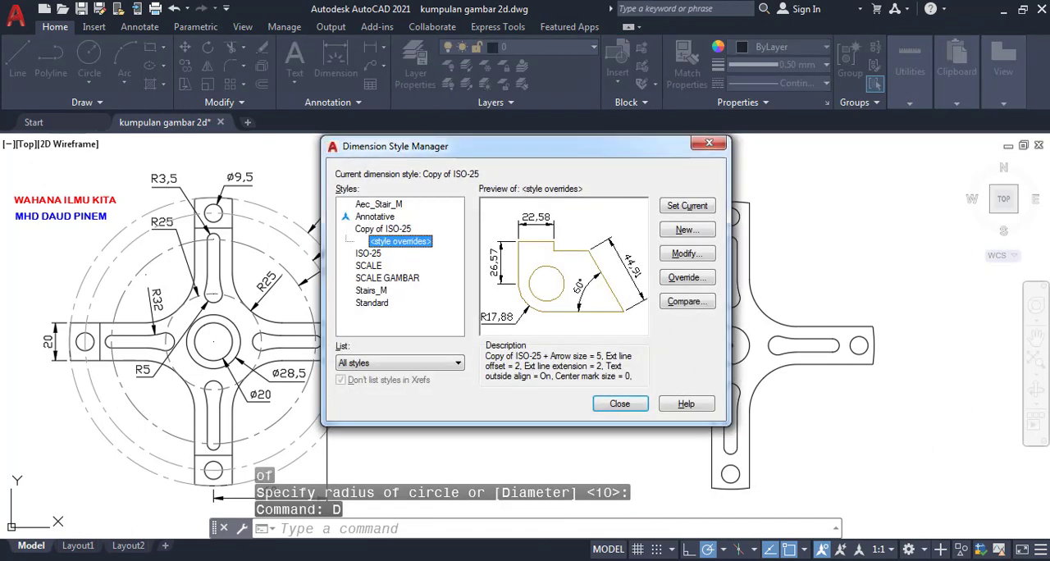
left_click(619, 403)
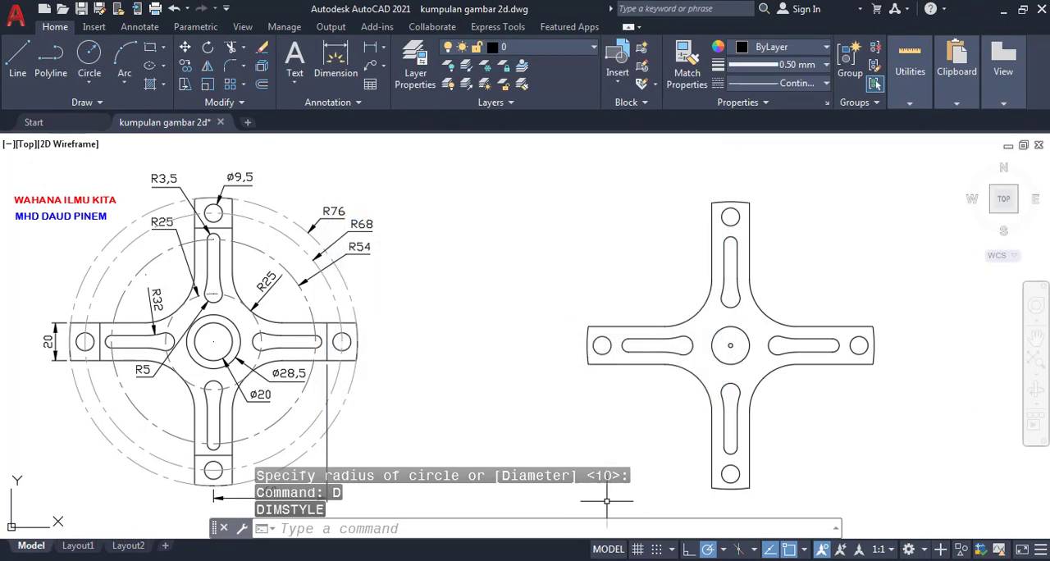
left_click(560, 525)
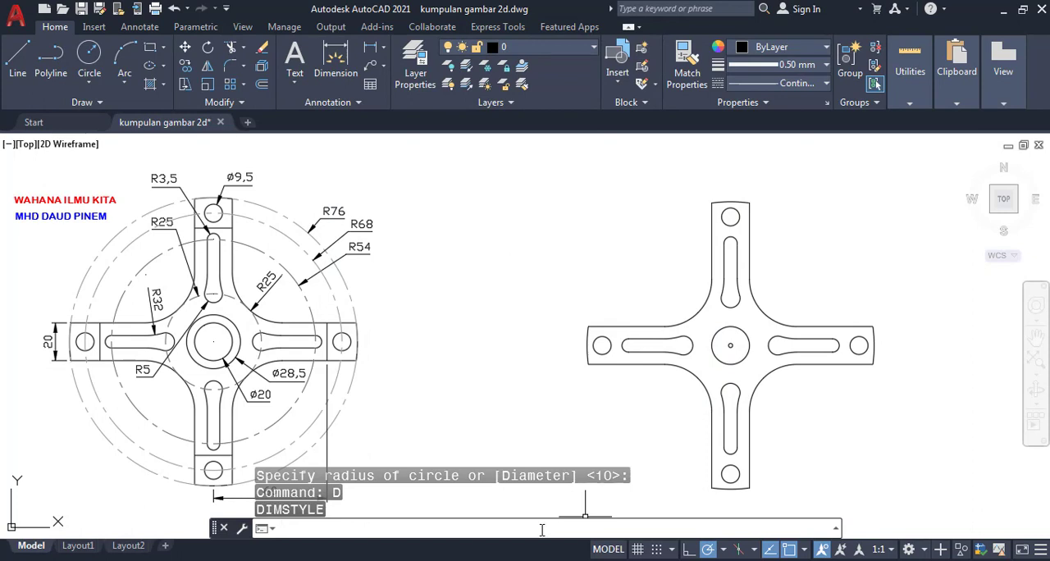
key("Escape")
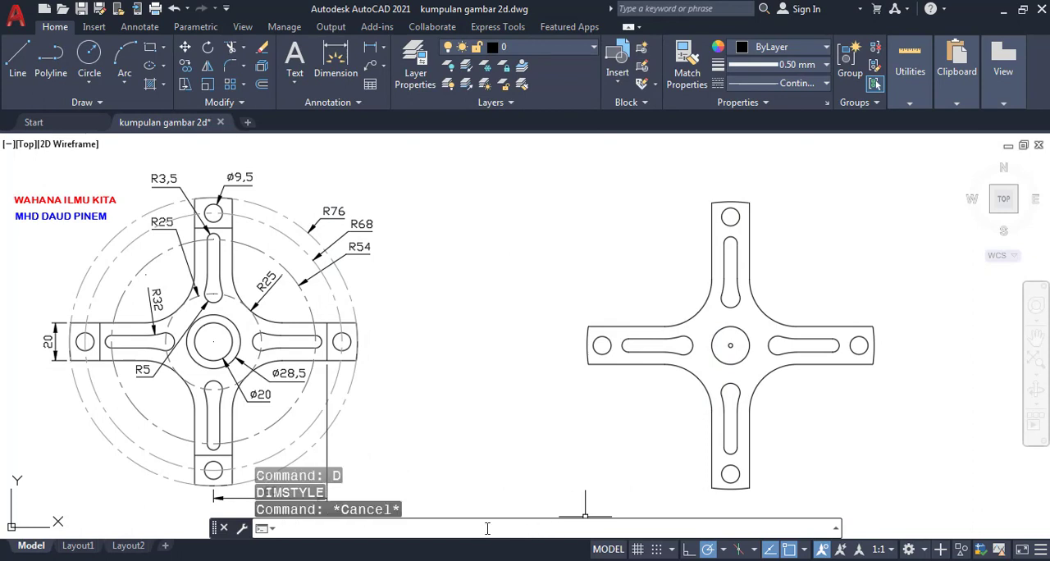
- Draw a circle with a diameter of 28.5 concentric with the hub's radius 10 circle
type("CI")
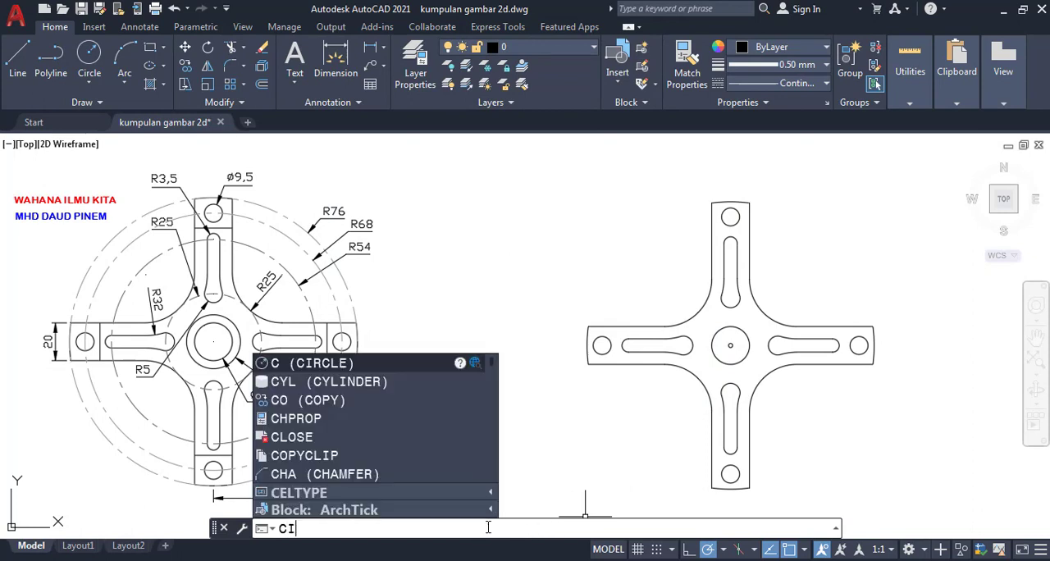
type("RCLE")
key("Return")
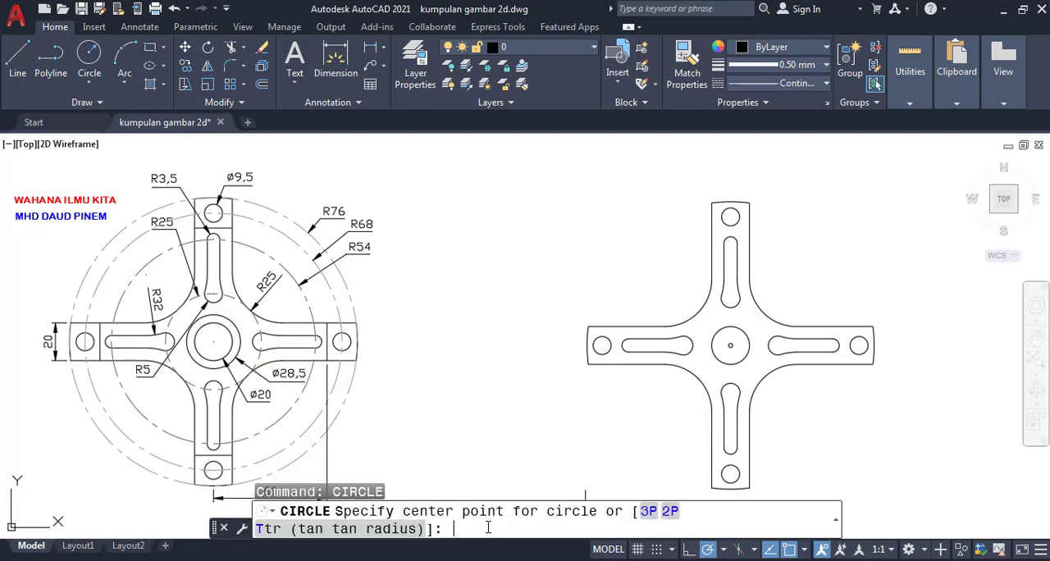
type("CEN")
key("Return")
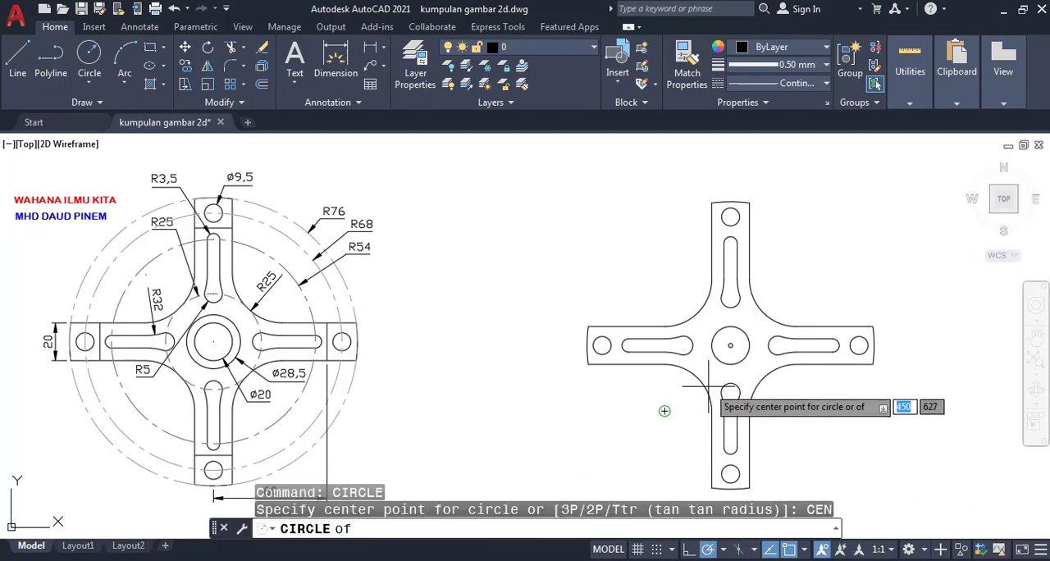
left_click(730, 345)
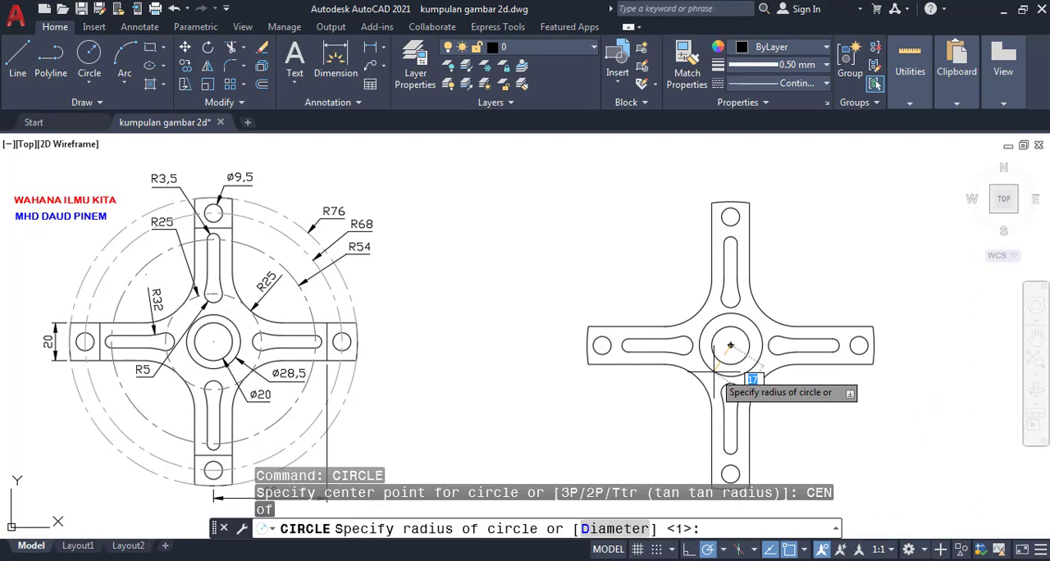
type("D")
key("Return")
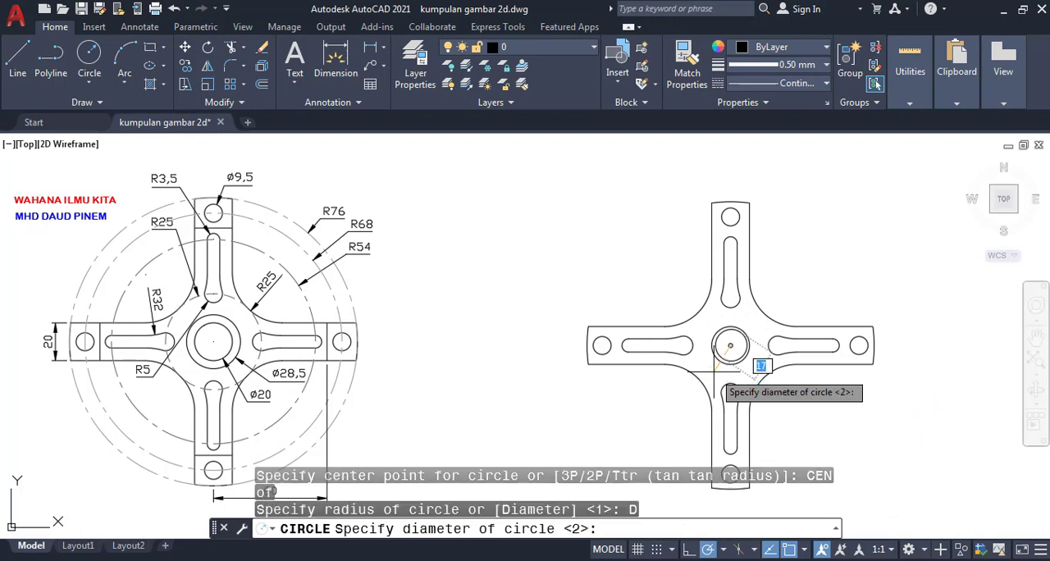
type("28.5")
key("Return")
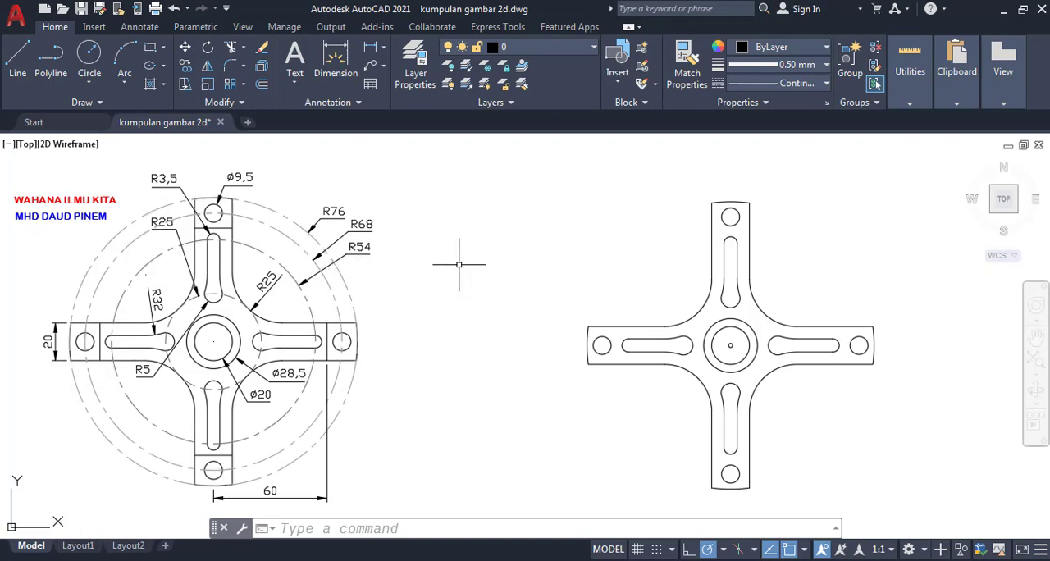
- Move the whole wheel with its hub circles horizontally to the left, closer to the reference drawing
type("M")
key("Return")
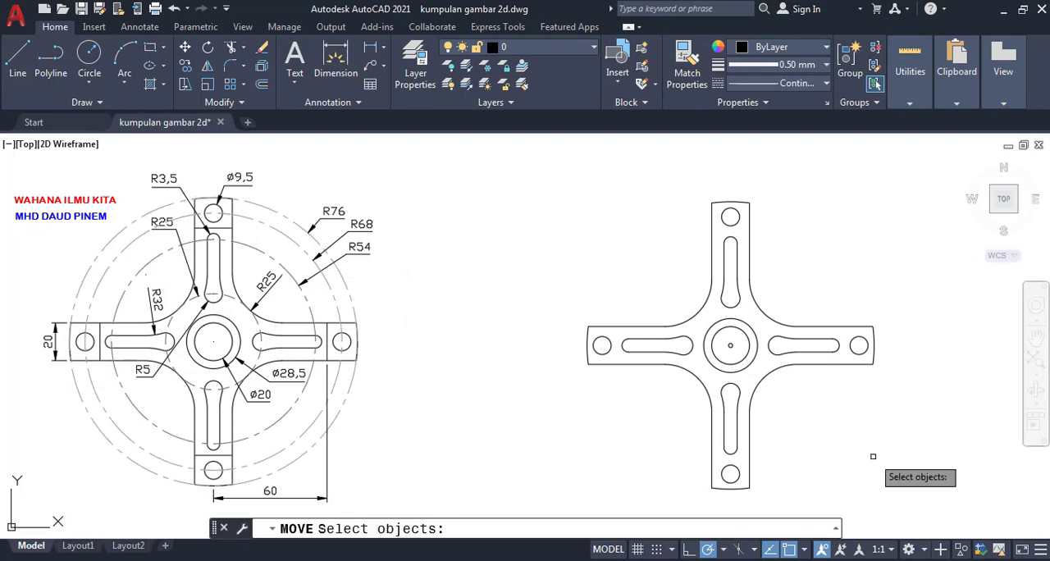
left_click(562, 185)
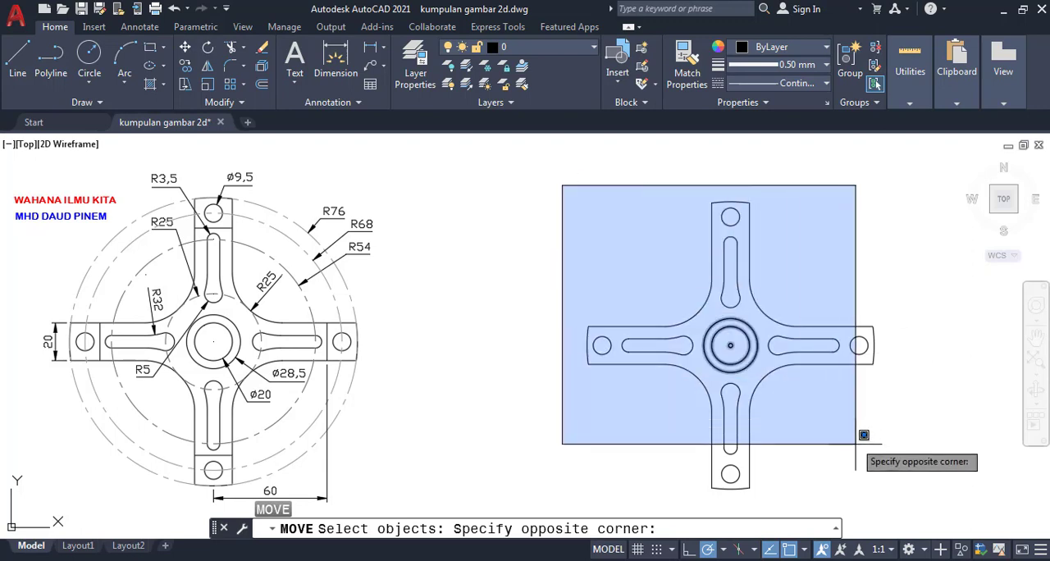
left_click(892, 494)
key("Return")
left_click(893, 469)
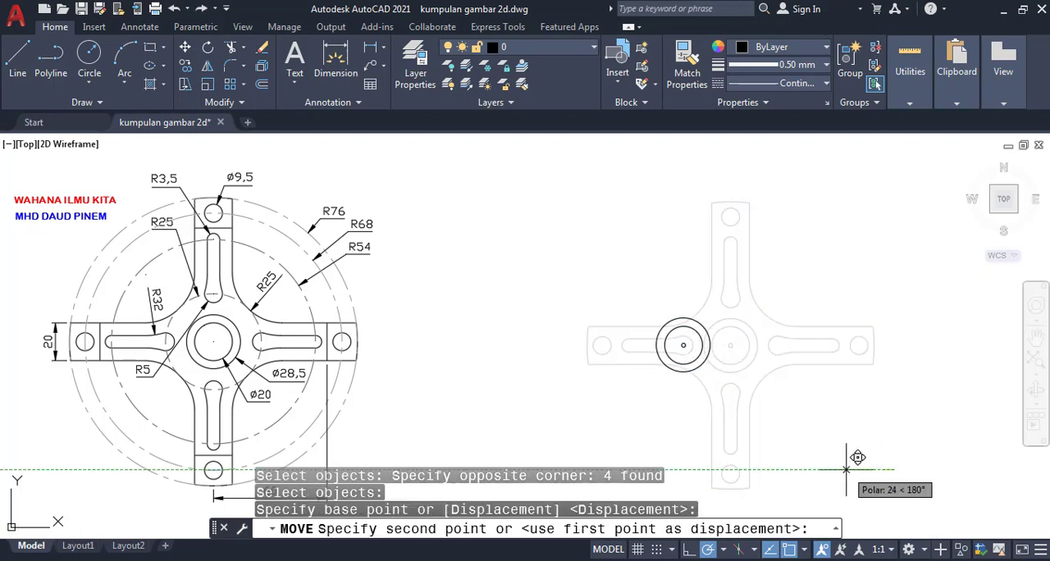
left_click(757, 461)
mouse_move(757, 461)
middle_mouse_down()
mouse_move(831, 452)
mouse_move(817, 455)
mouse_move(818, 445)
middle_mouse_up()
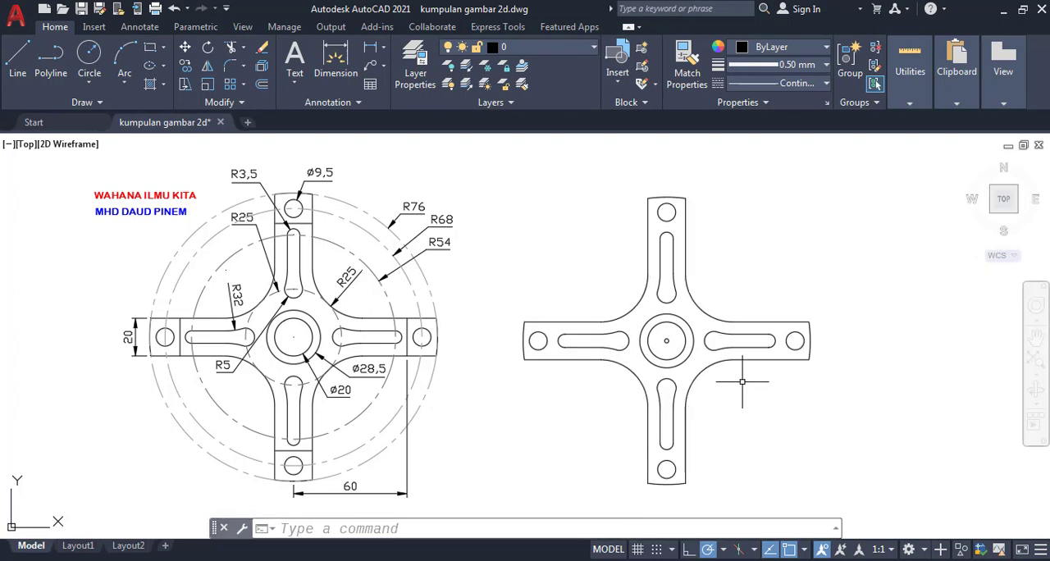
- Start a line at the center point of the hub circles
left_click(584, 527)
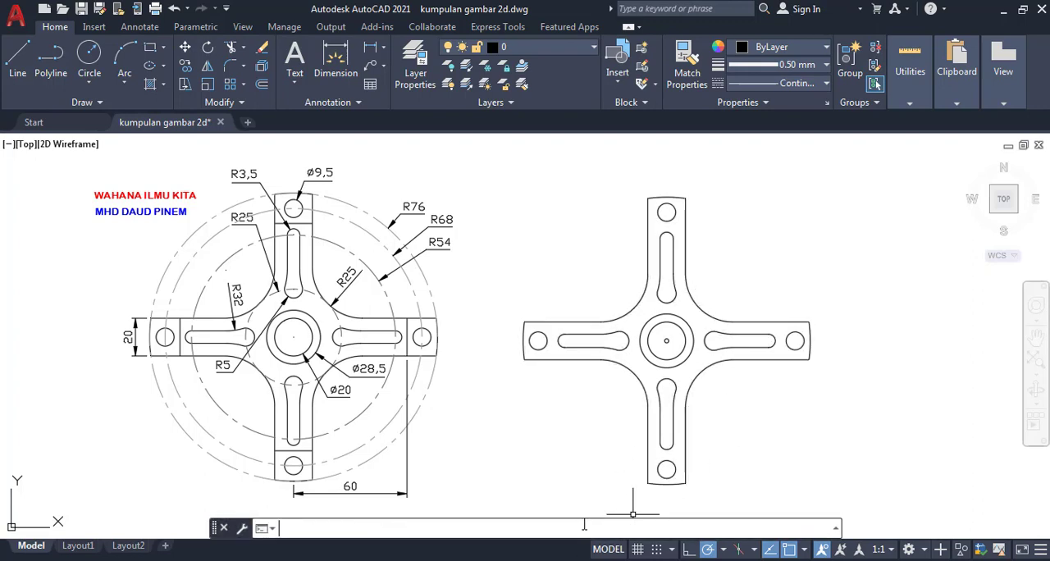
type("LINE")
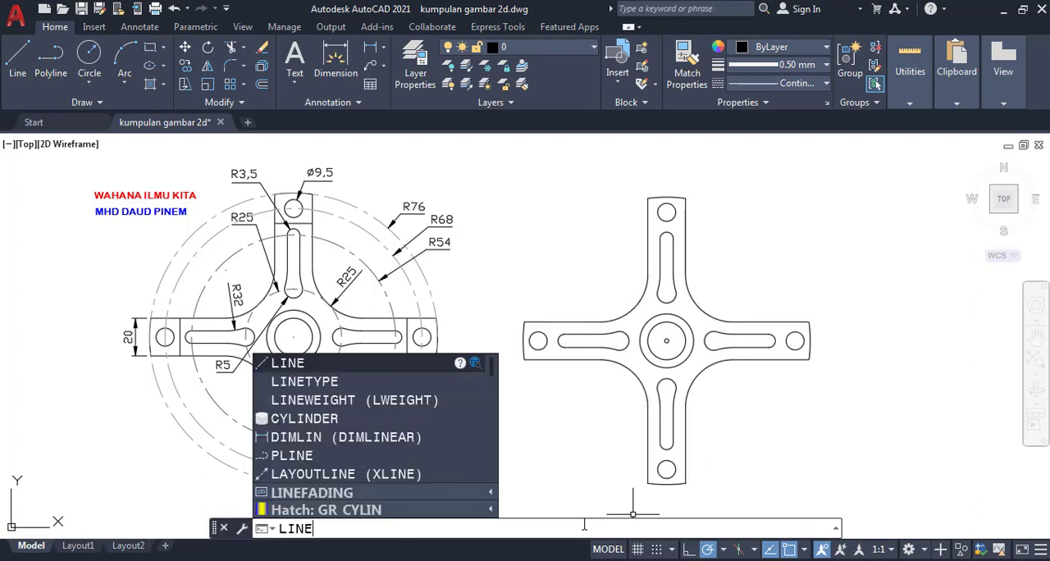
key("Return")
type("CE")
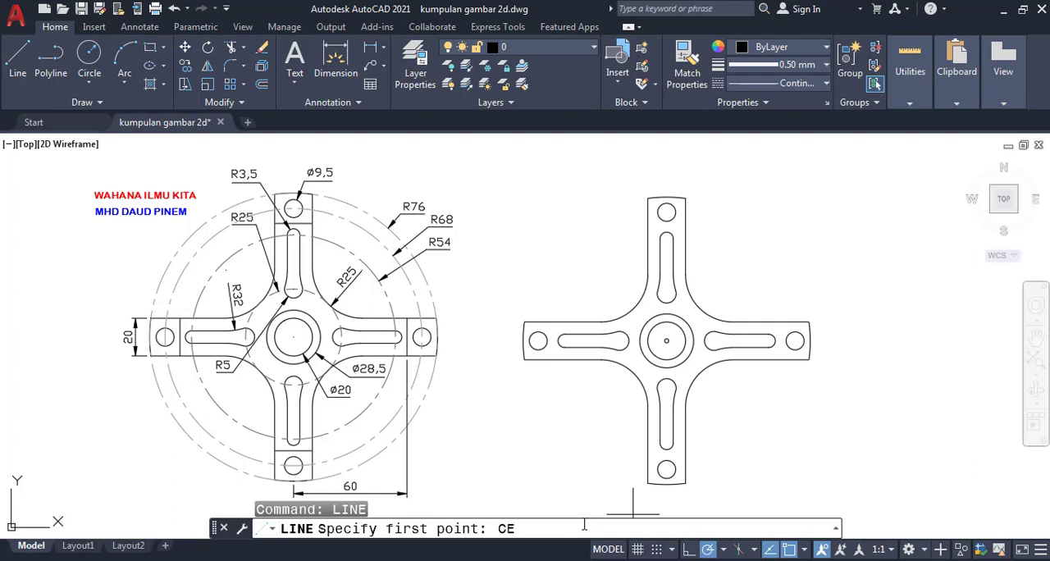
type("N")
key("Return")
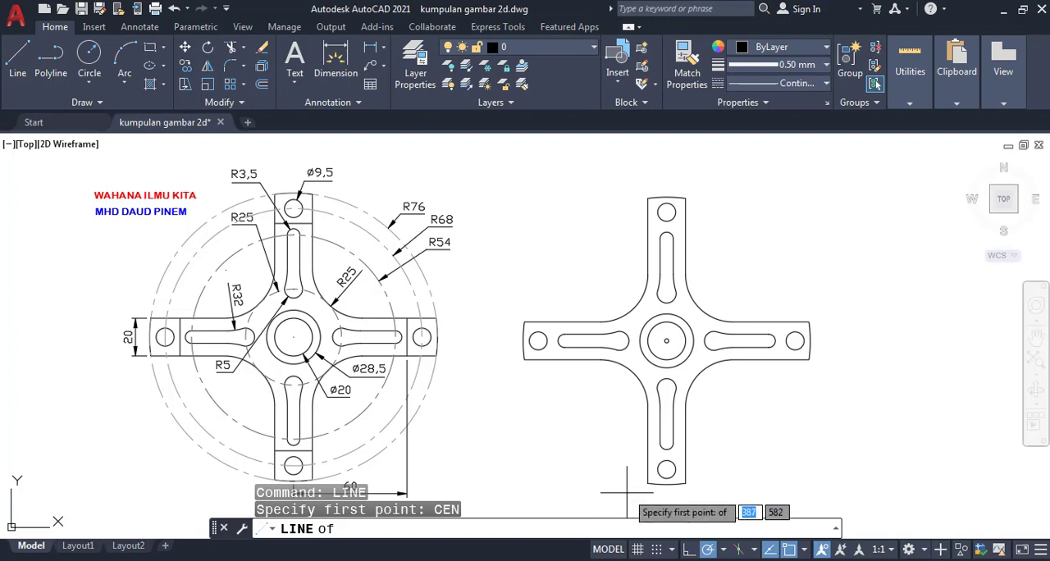
left_click(666, 339)
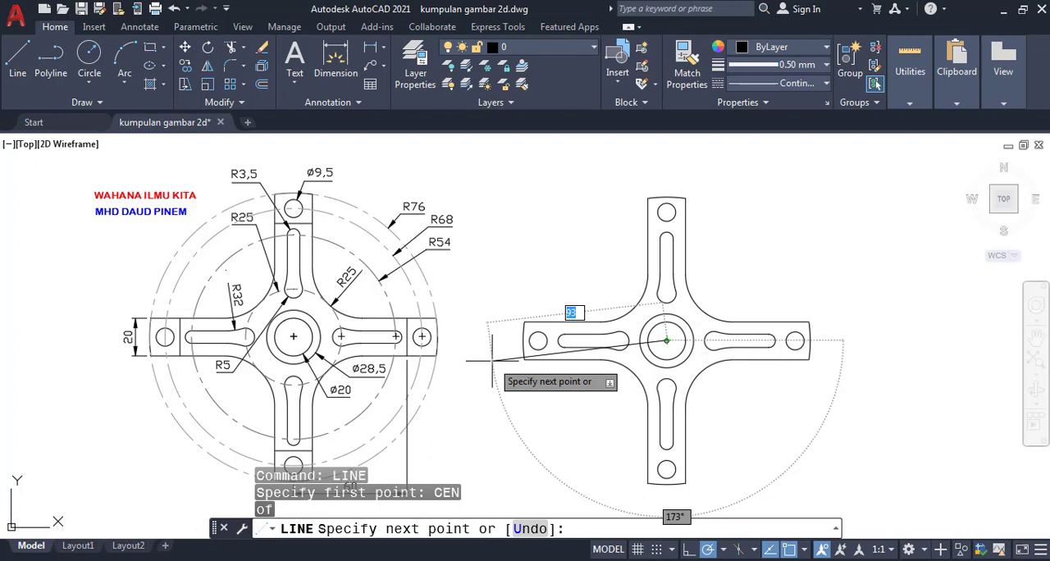
- Try a line segment 40 units long at 90° from the hub center and undo it
type("@")
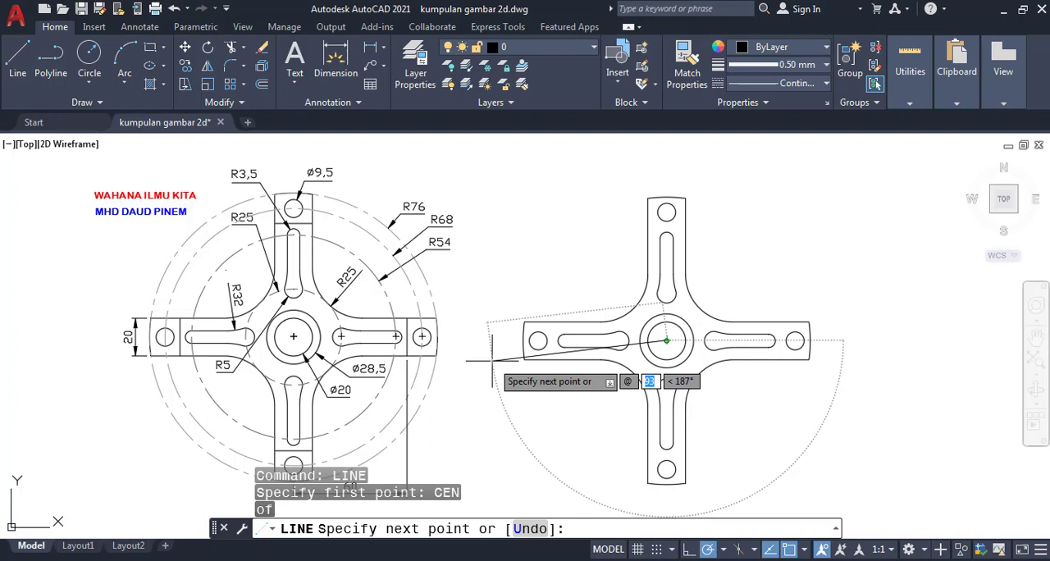
type("40")
key("Tab")
type("90")
key("Return")
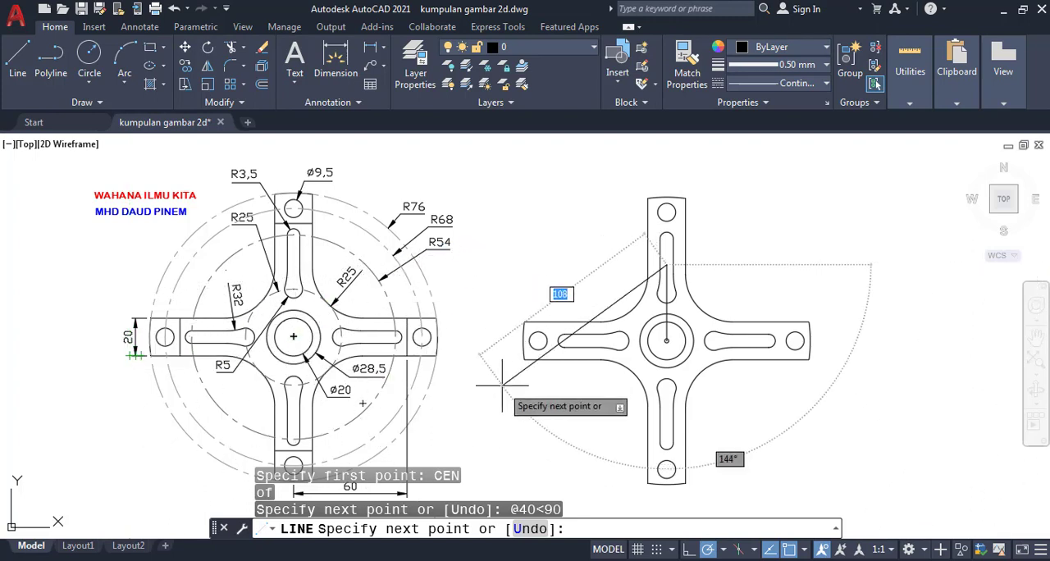
type("U")
key("Return")
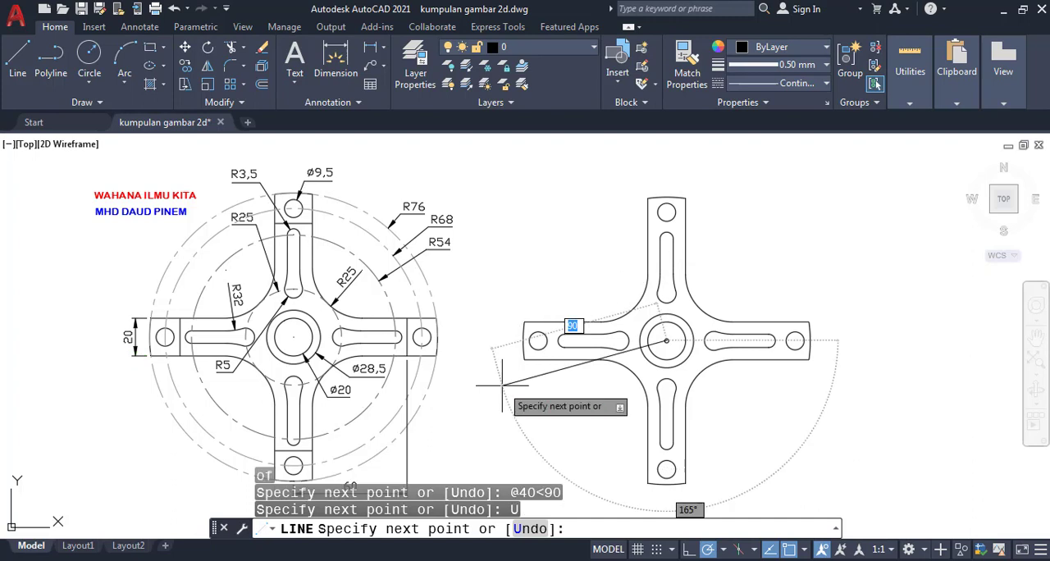
- Draw the line segment 20 units long at 90° from the hub center and finish the line
type("@20<90")
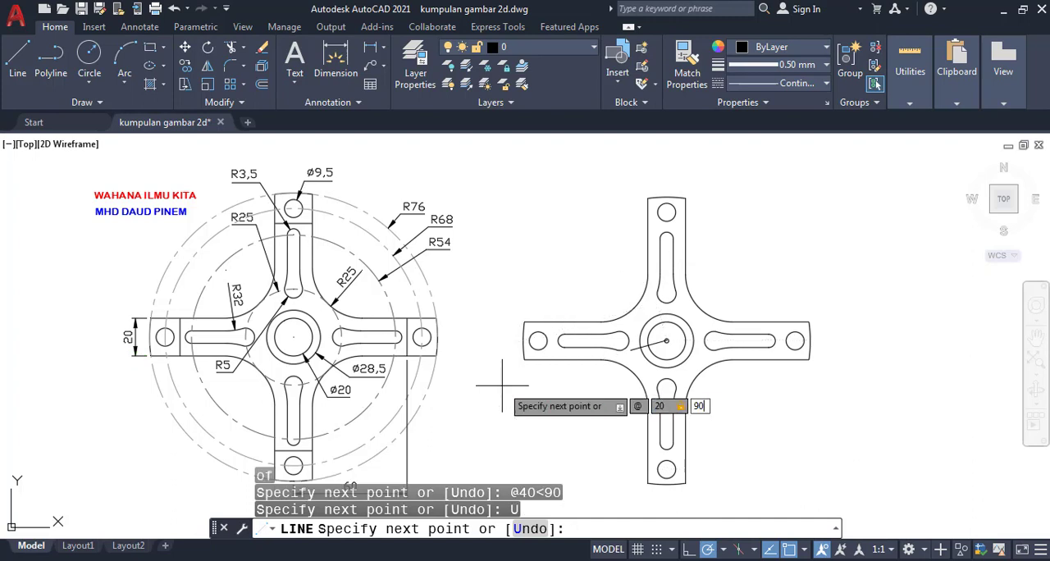
key("Return")
key("Return")
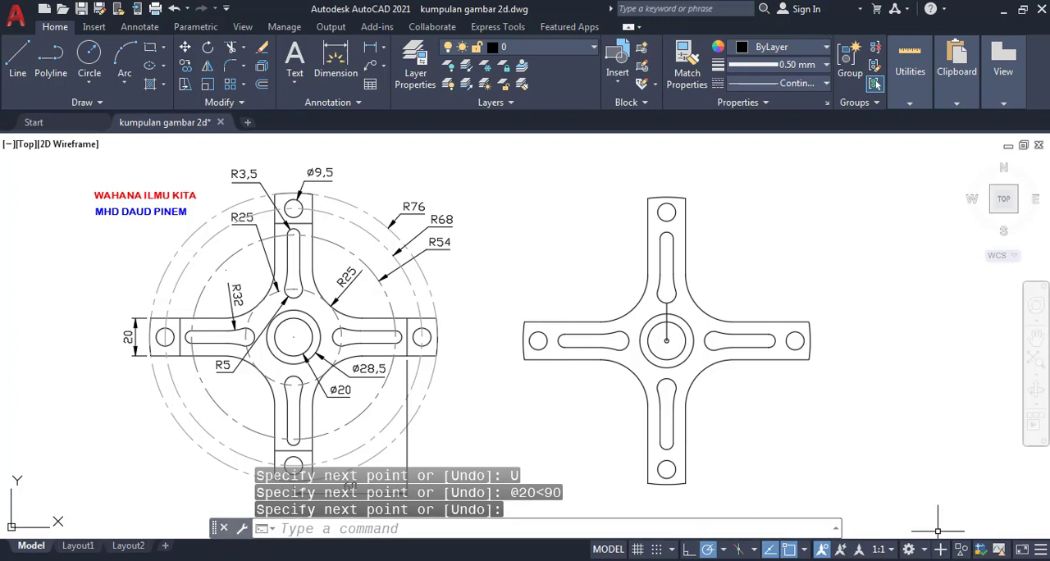
- Move the vertical hub line 10 units at -90°, using 0,0 as the base point
type("m")
key("Return")
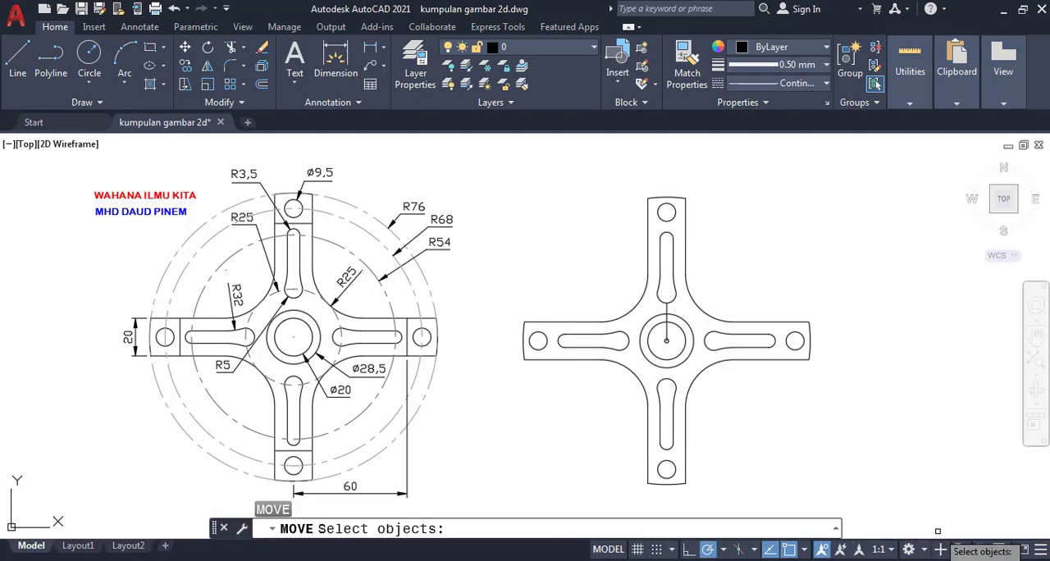
left_click(670, 335)
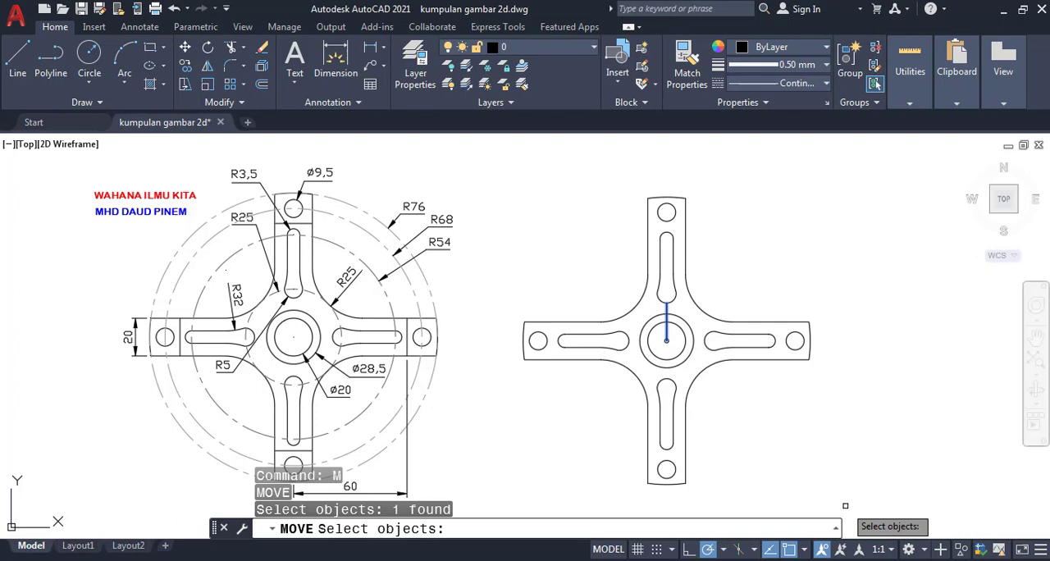
key("Return")
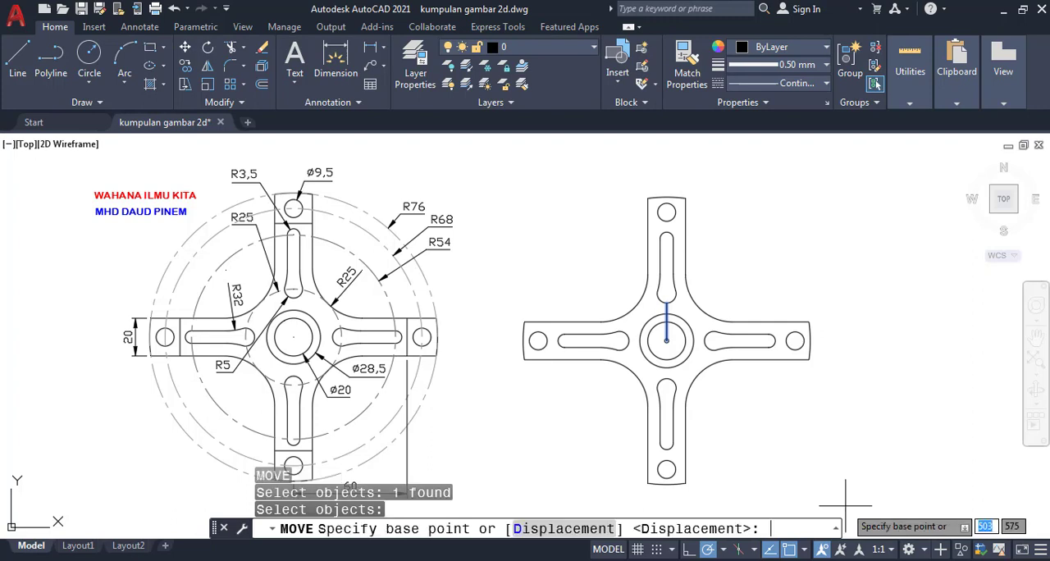
type("0,0")
key("Return")
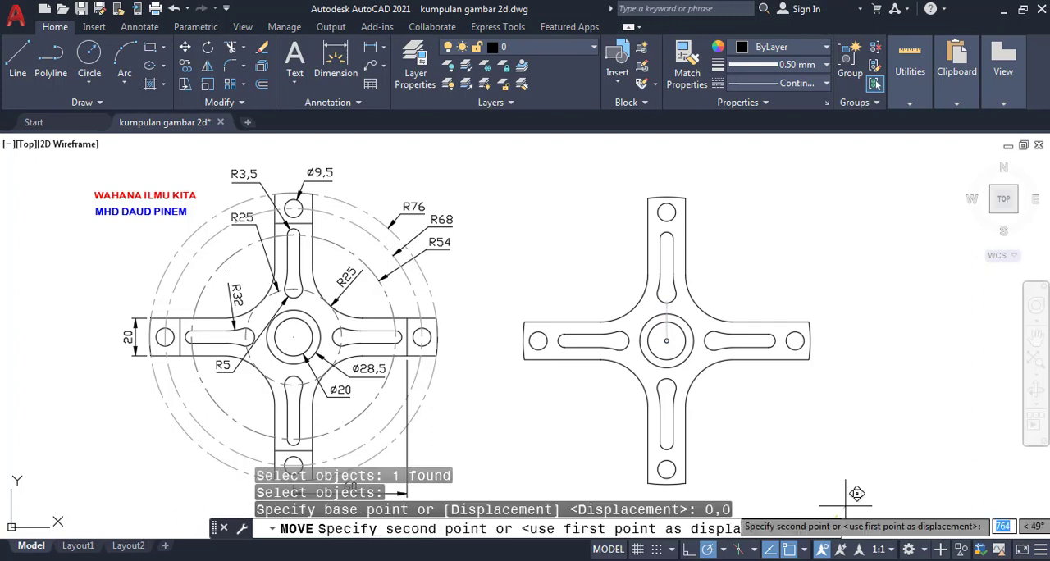
type("@1")
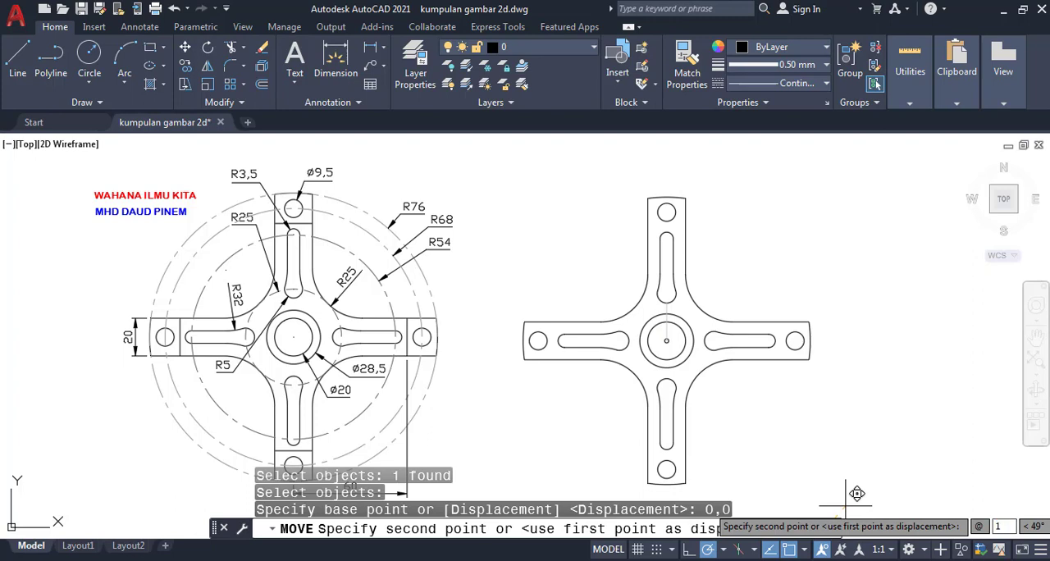
type("0")
key("Tab")
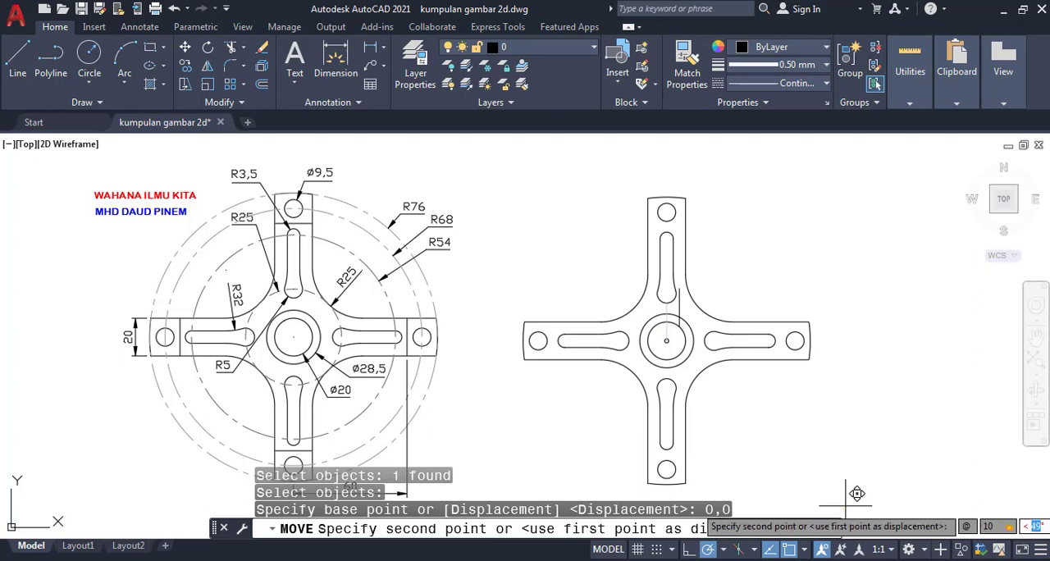
type("-90")
key("Return")
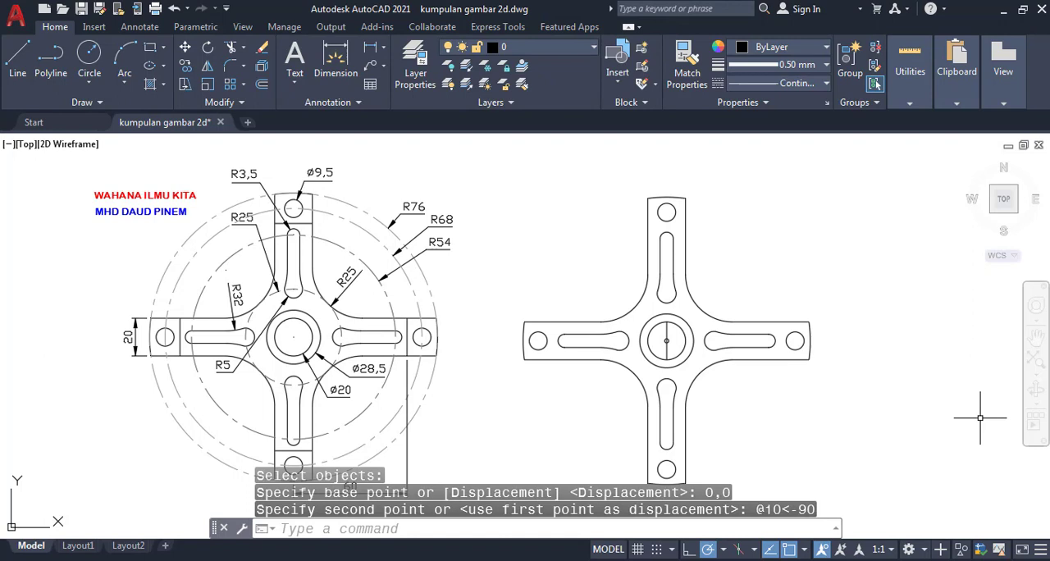
- Move the vertical hub line 60 units at 0° onto the right arm, using 0,0 as the base point
type("move")
key("Return")
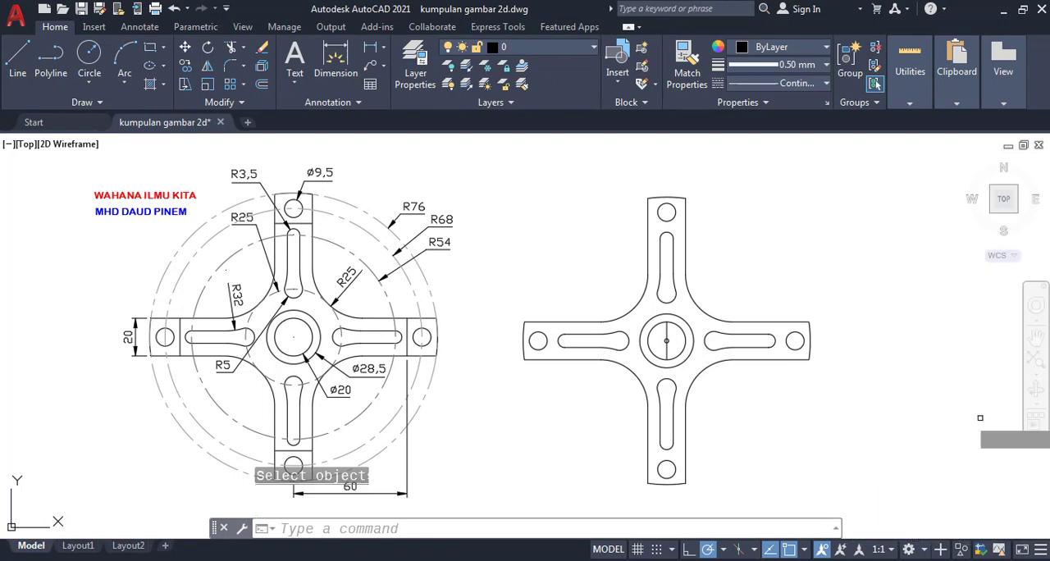
left_click(668, 353)
key("Return")
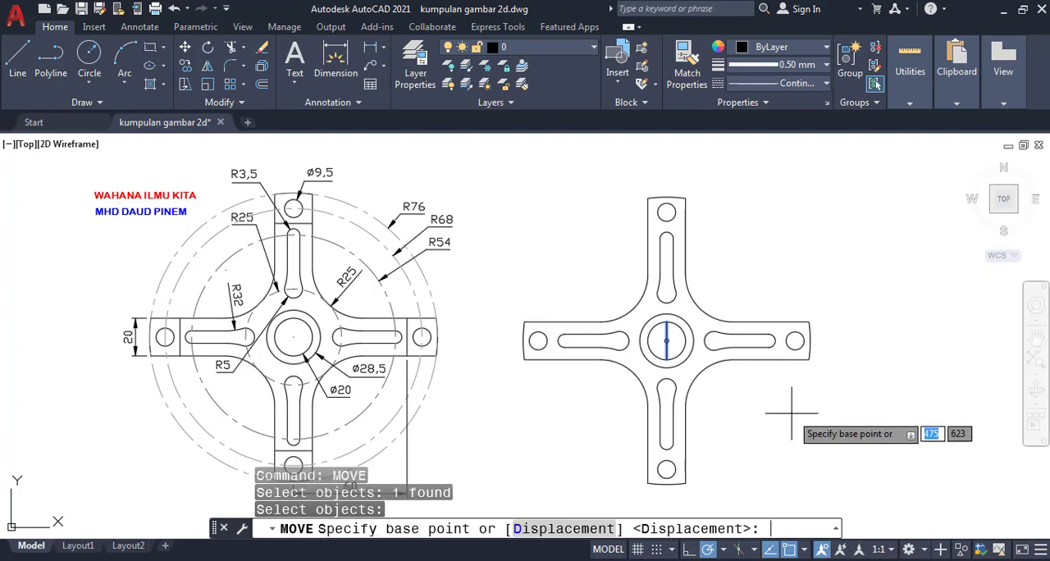
key("Return")
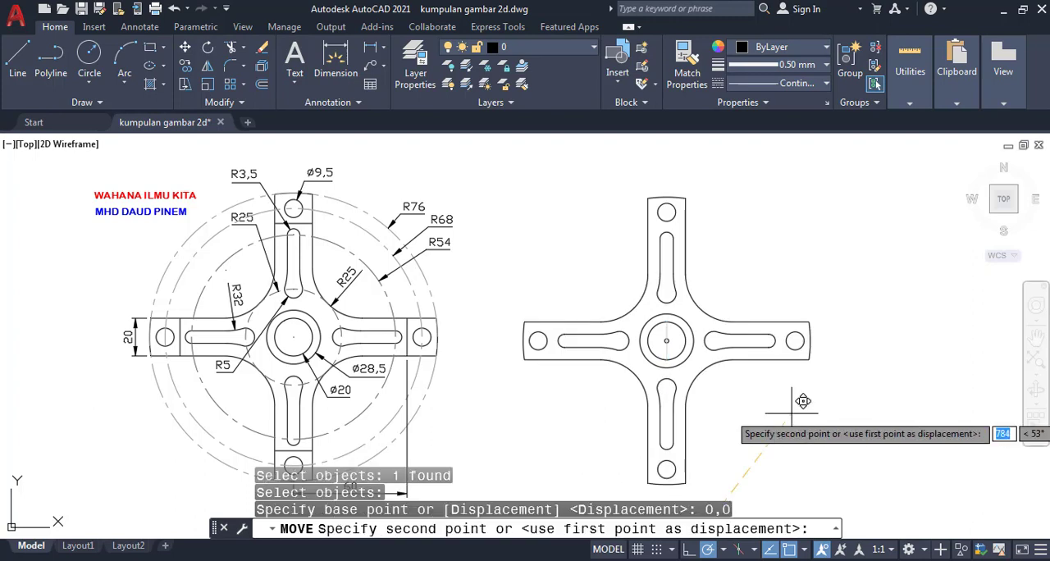
type("@")
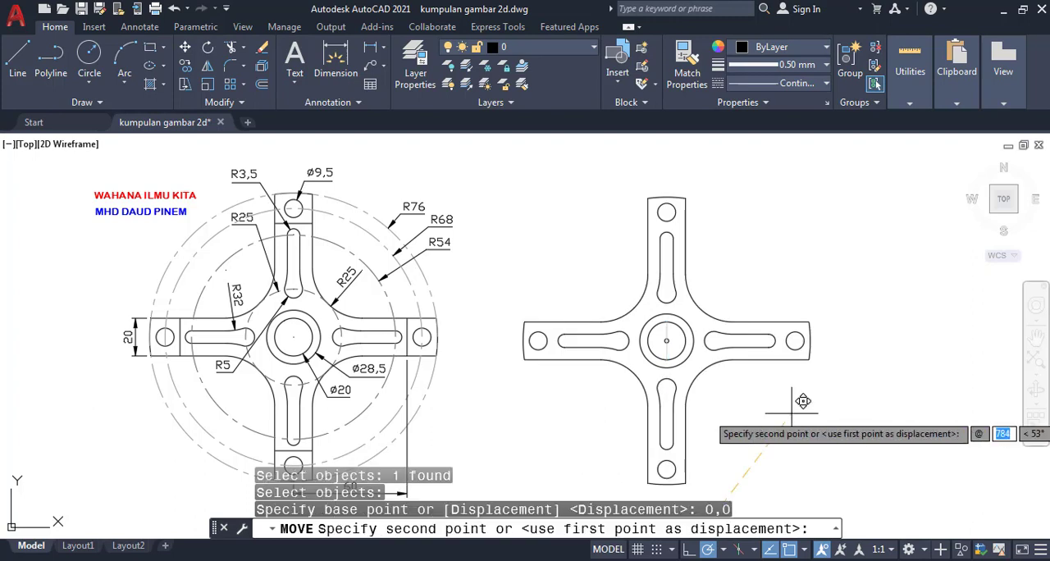
type("60")
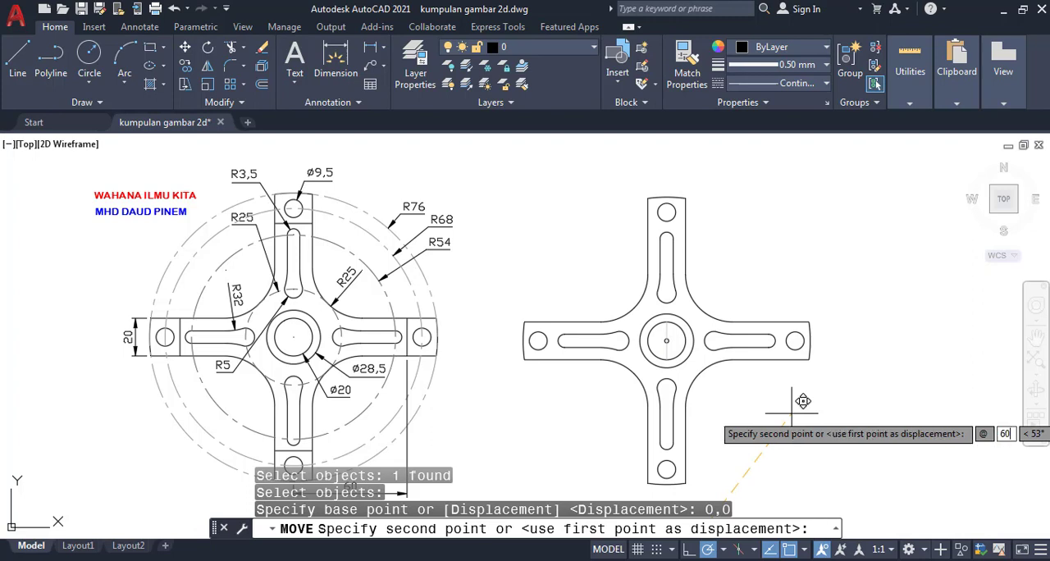
key("Tab")
type("0")
key("Return")
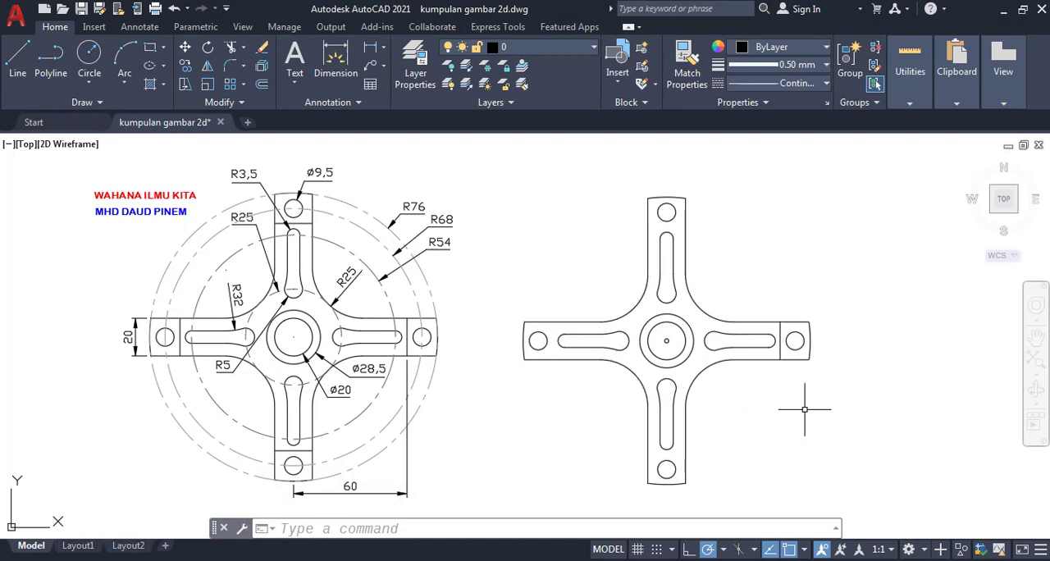
- Create a polar array of the right arm's vertical line around the center of the hub circles
left_click(635, 527)
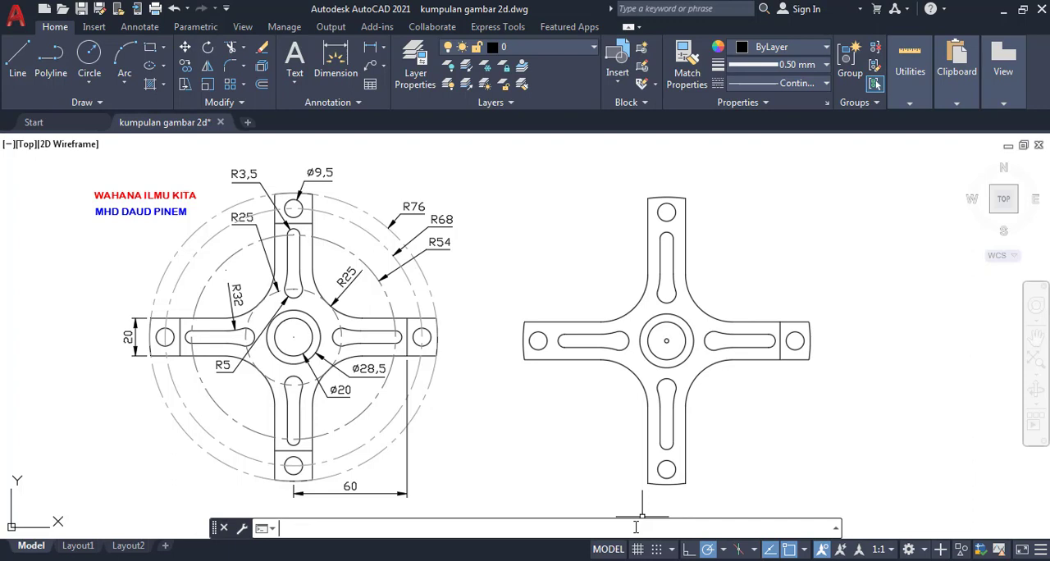
type("ARRAY")
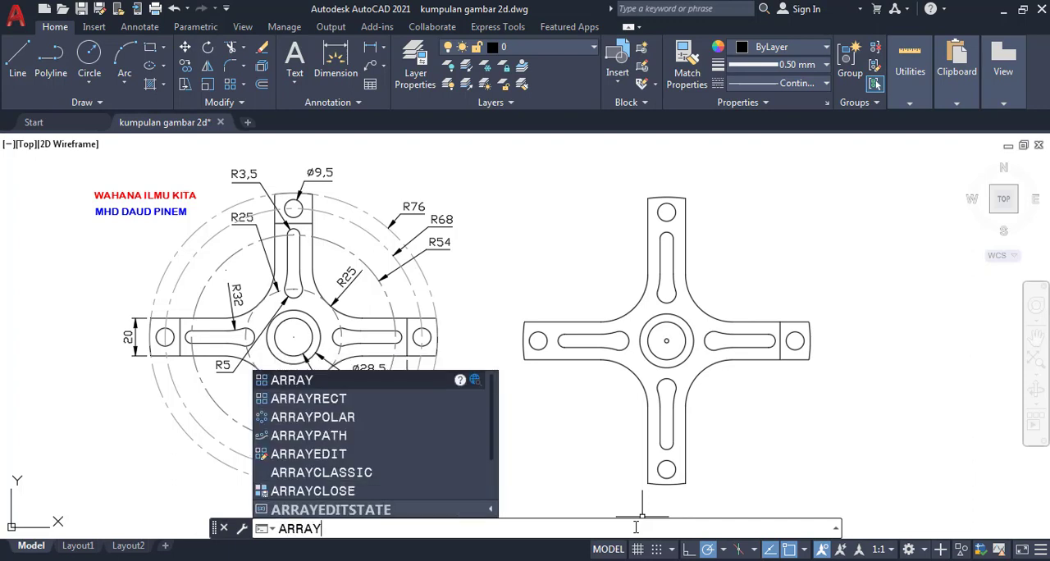
key("Return")
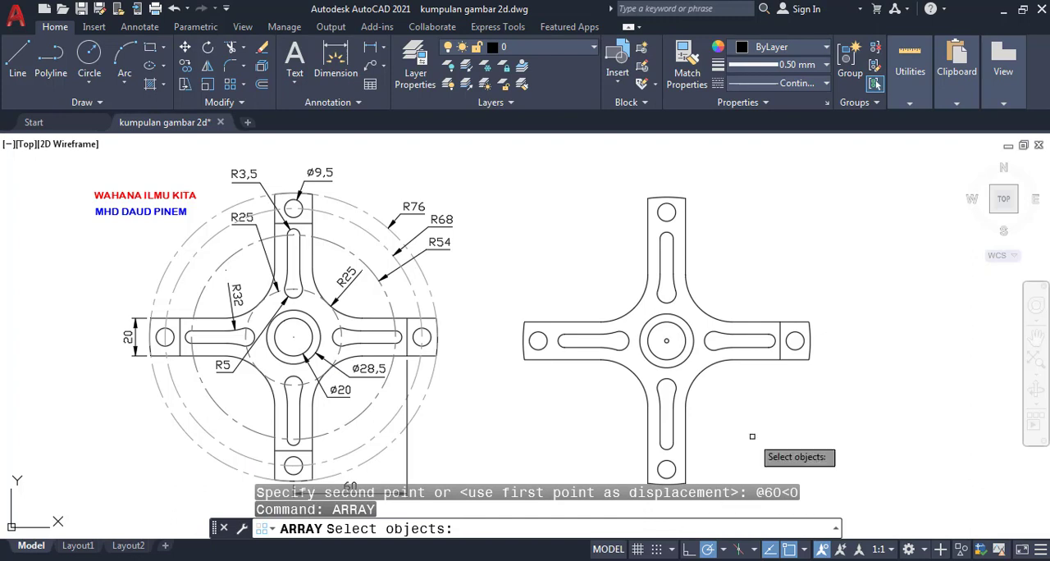
left_click(780, 346)
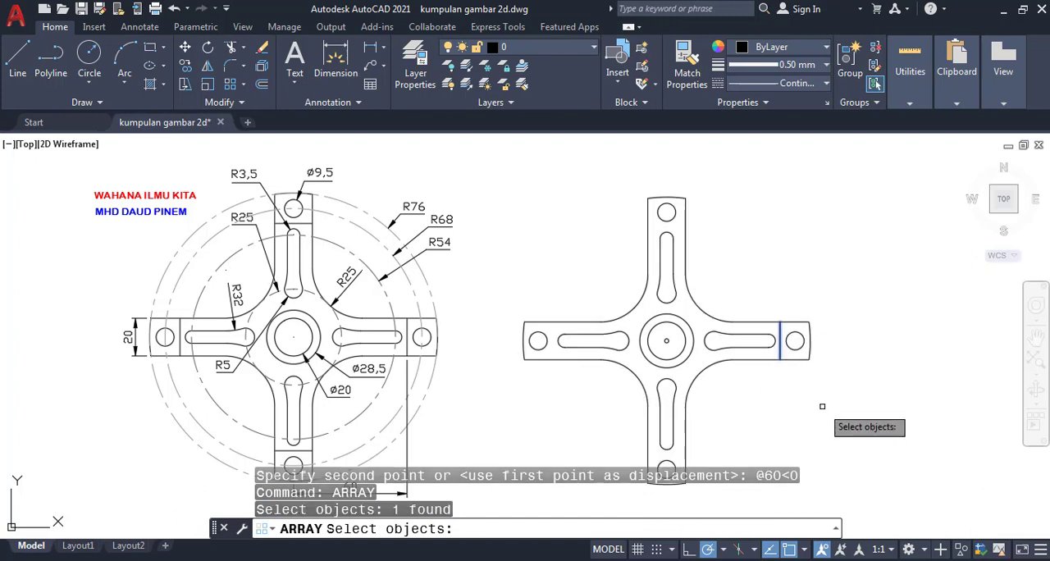
key("Return")
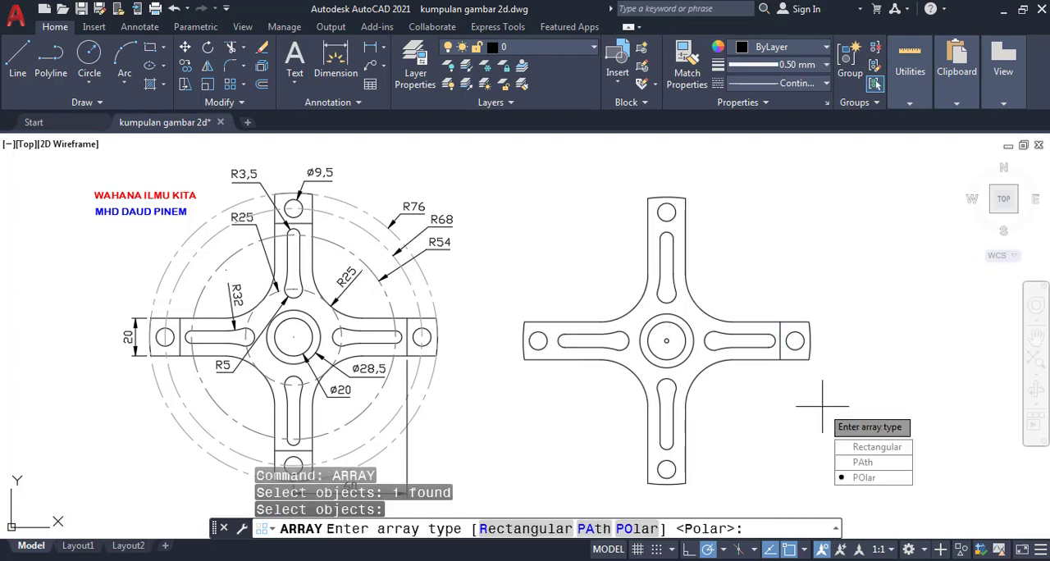
type("PO")
key("Return")
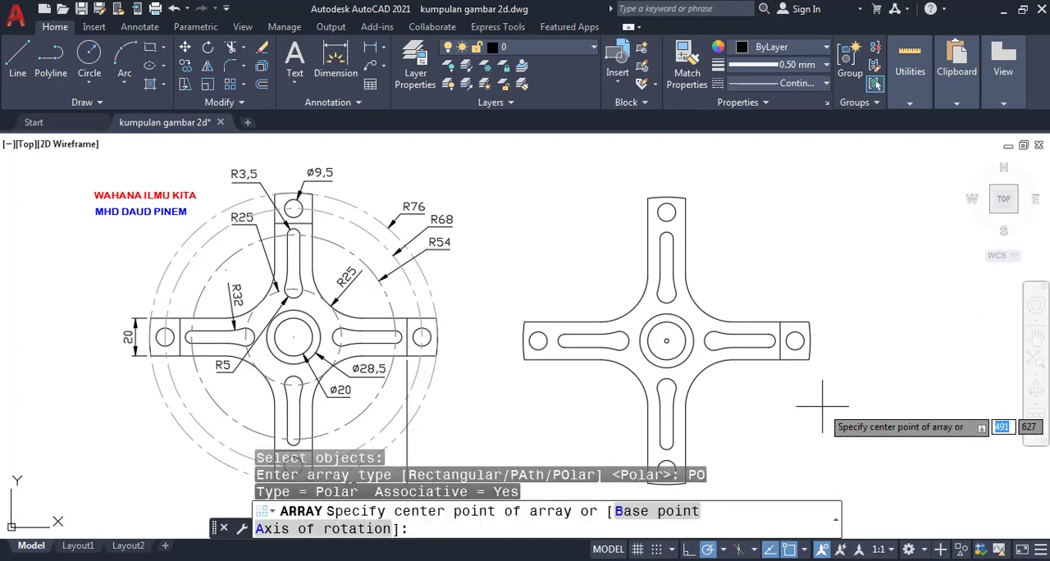
type("CEN")
key("Return")
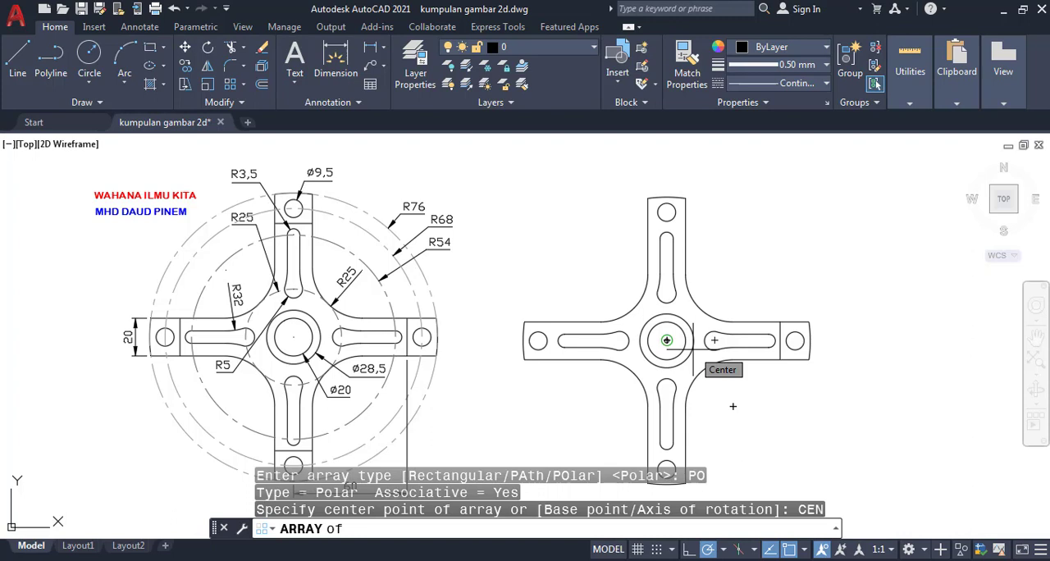
left_click(666, 340)
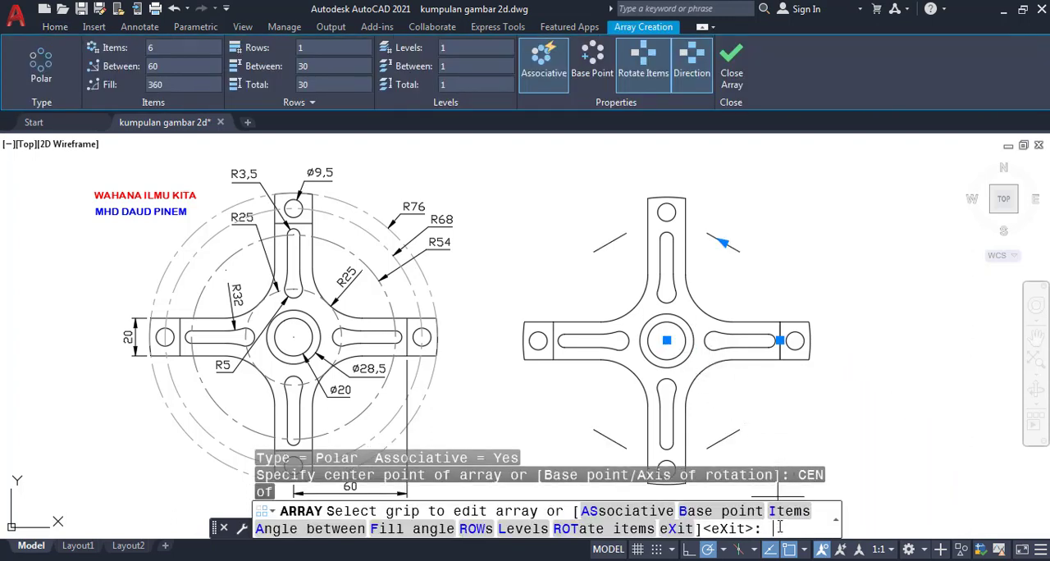
- Set the polar array of the arm line to 4 items and finish the array
type("I")
key("Return")
type("4")
key("Return")
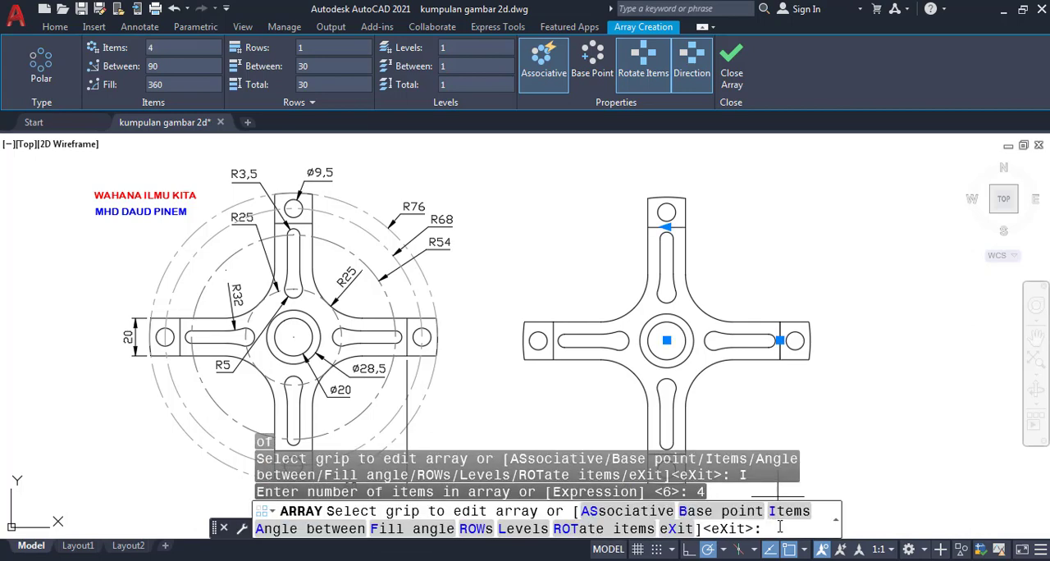
key("Return")
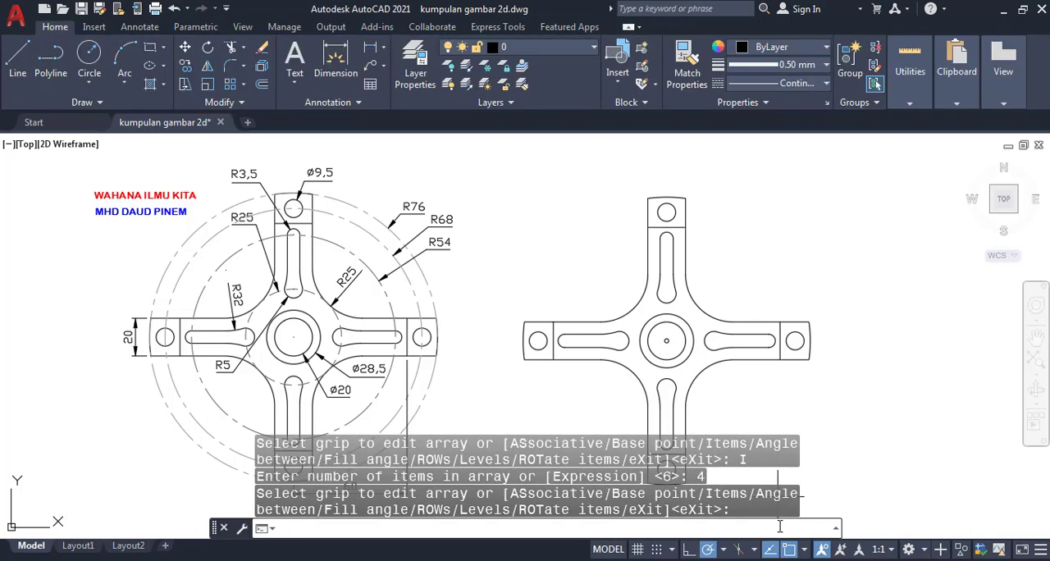